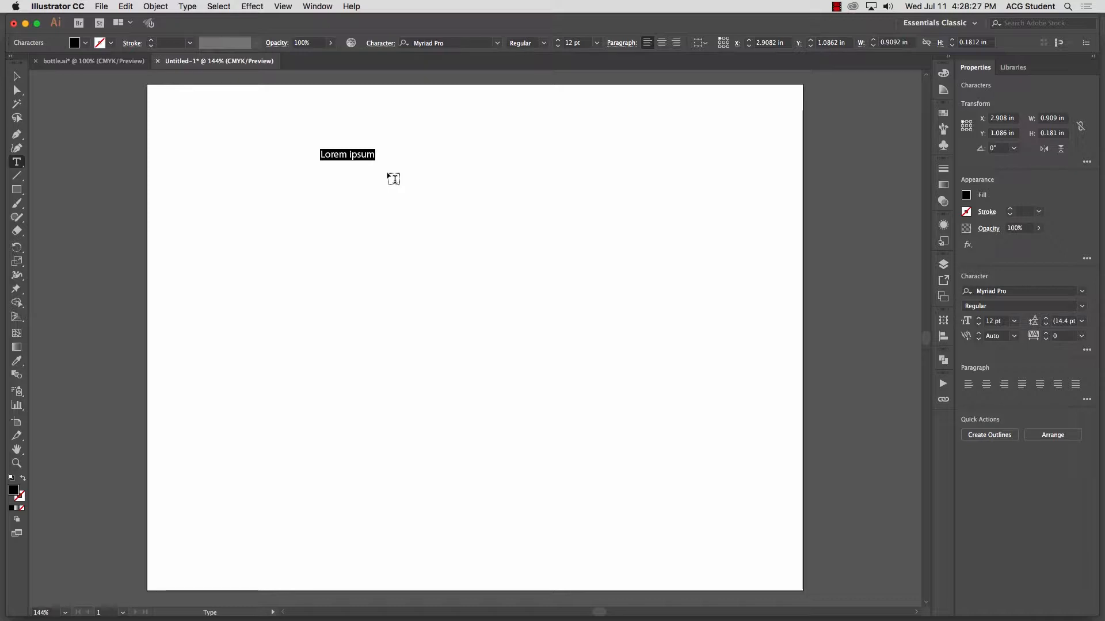
Step: Enter the text "3D" and scale it up proportionally to a font size of about 207 pt
type("3D")
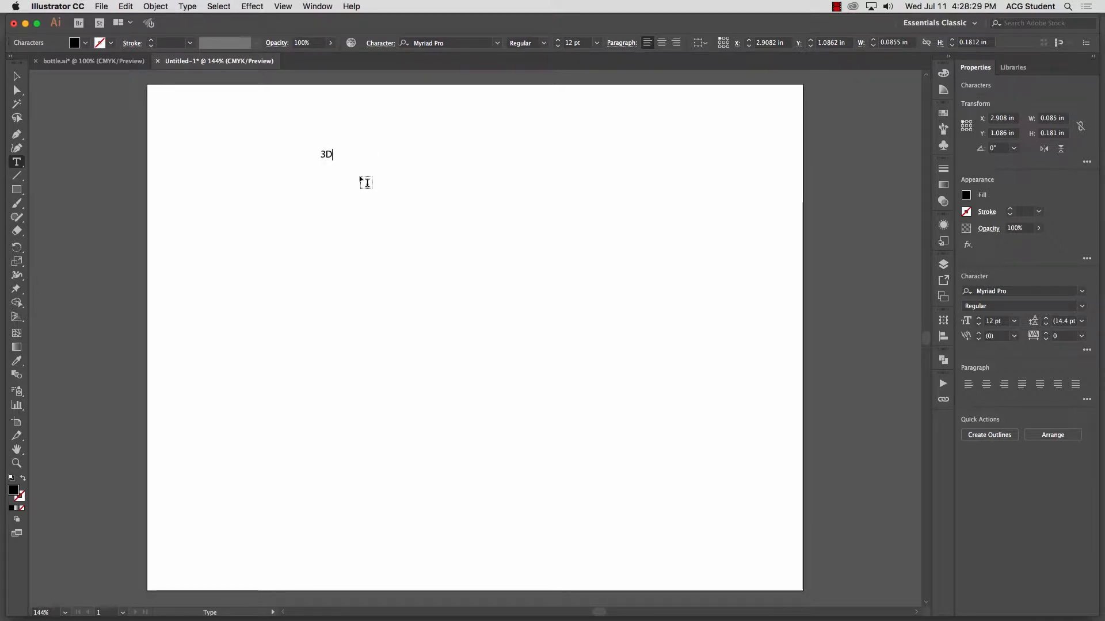
left_click(17, 75)
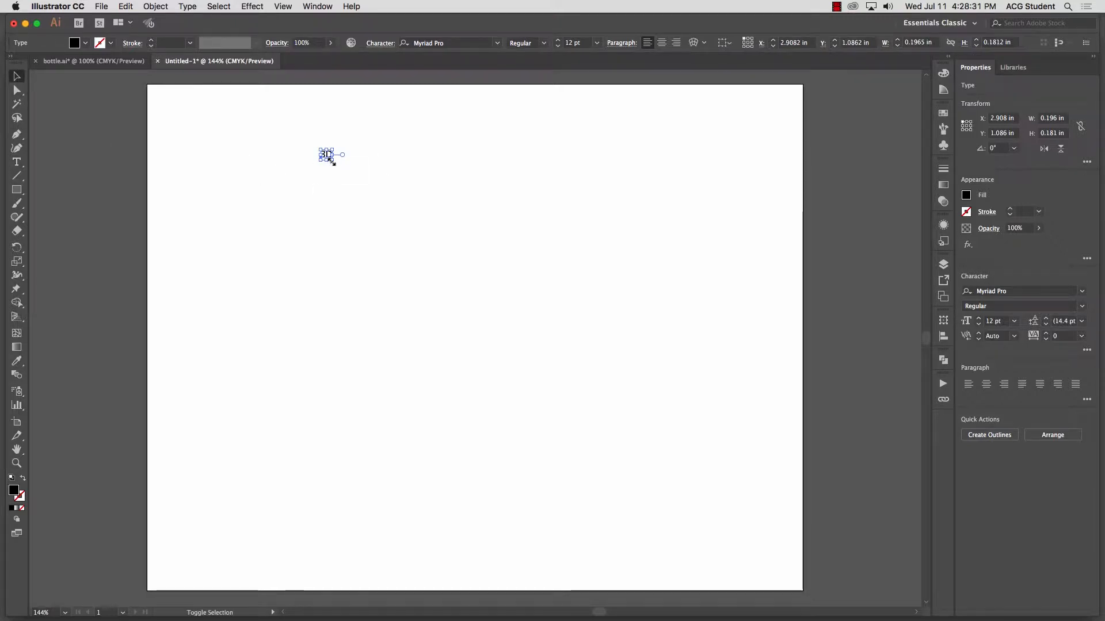
left_click_drag(332, 162, 523, 336)
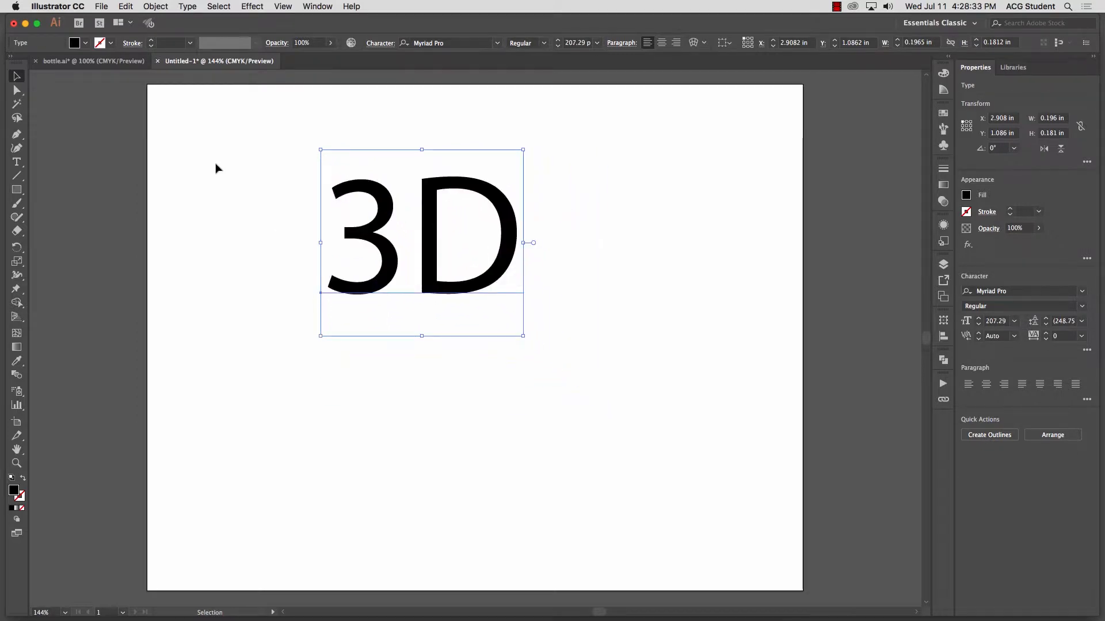
Step: Set the 3D text's font to Ed Gothic and deselect the text
left_click(467, 43)
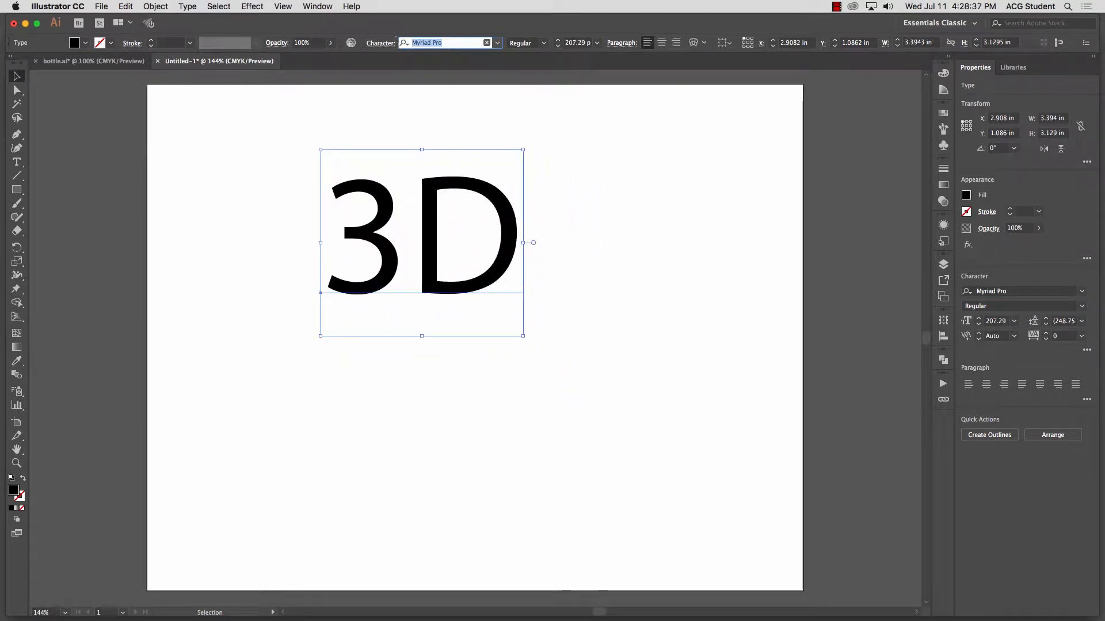
type("ed")
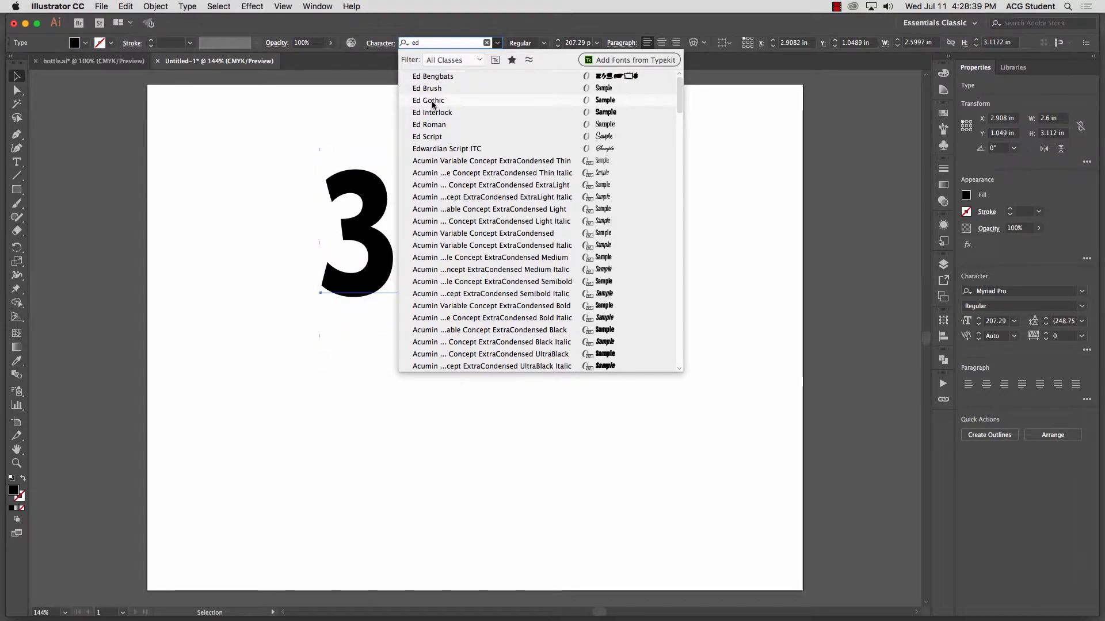
left_click(410, 101)
left_click(138, 141)
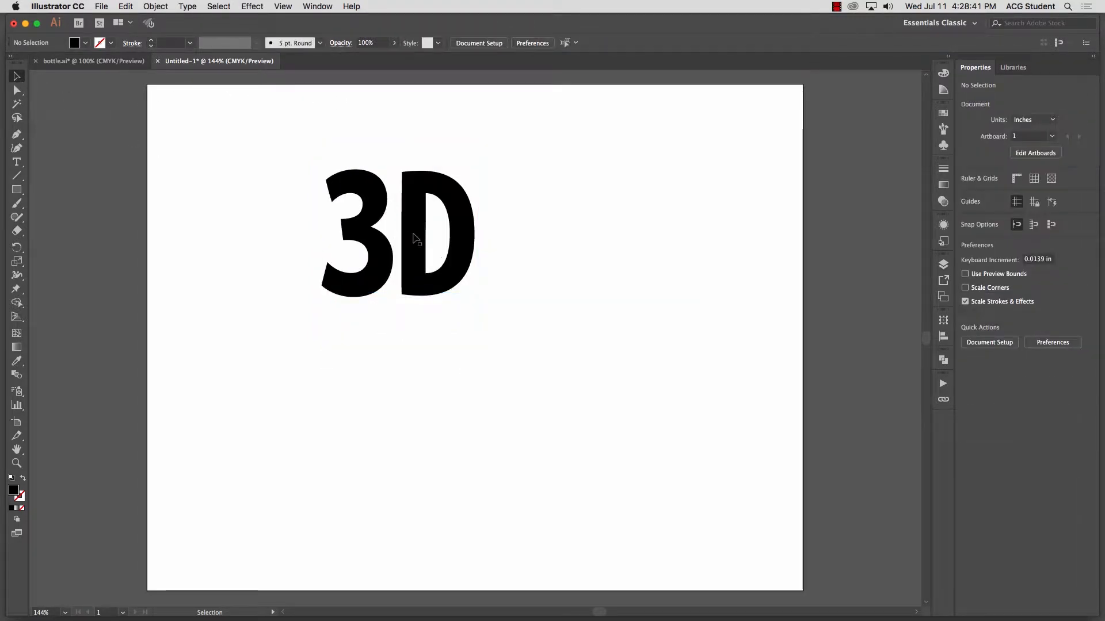
Step: Fill the 3D text with the red swatch and reposition it in the artboard's upper middle, at about X 3.46 in, Y 1.04 in
left_click_drag(407, 192, 448, 211)
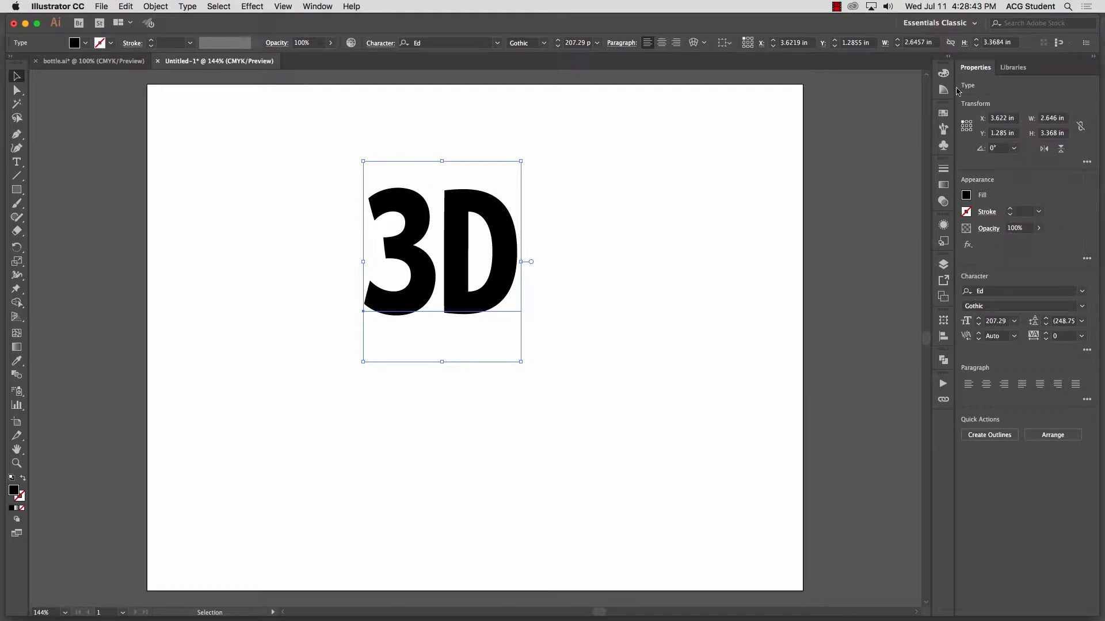
left_click(943, 113)
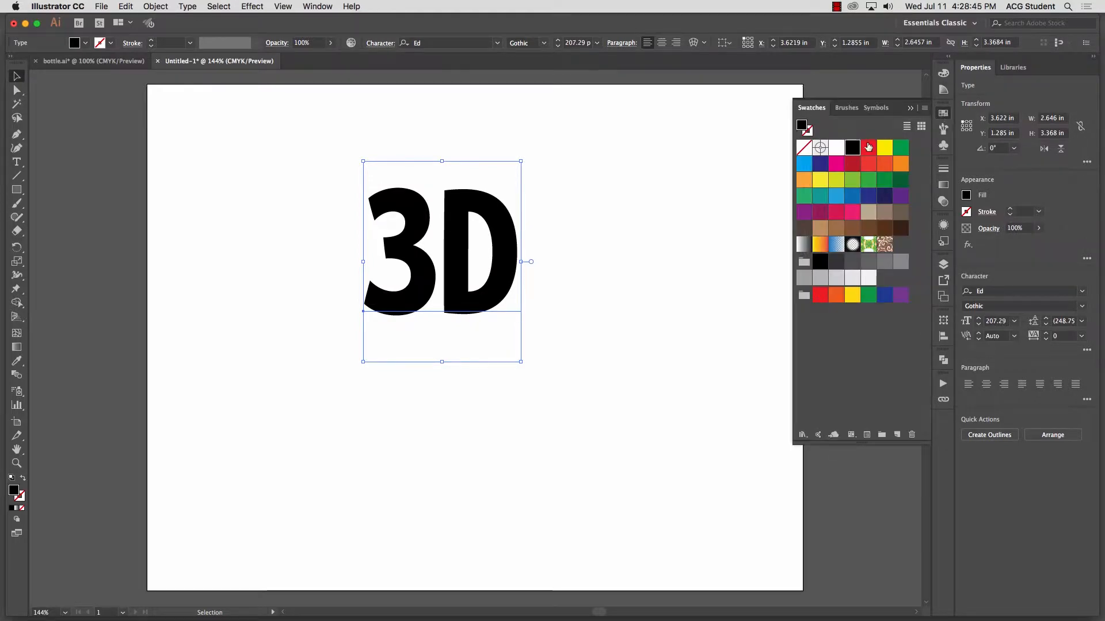
left_click(868, 147)
left_click(675, 223)
left_click_drag(467, 230, 457, 217)
left_click(340, 192)
left_click(395, 197)
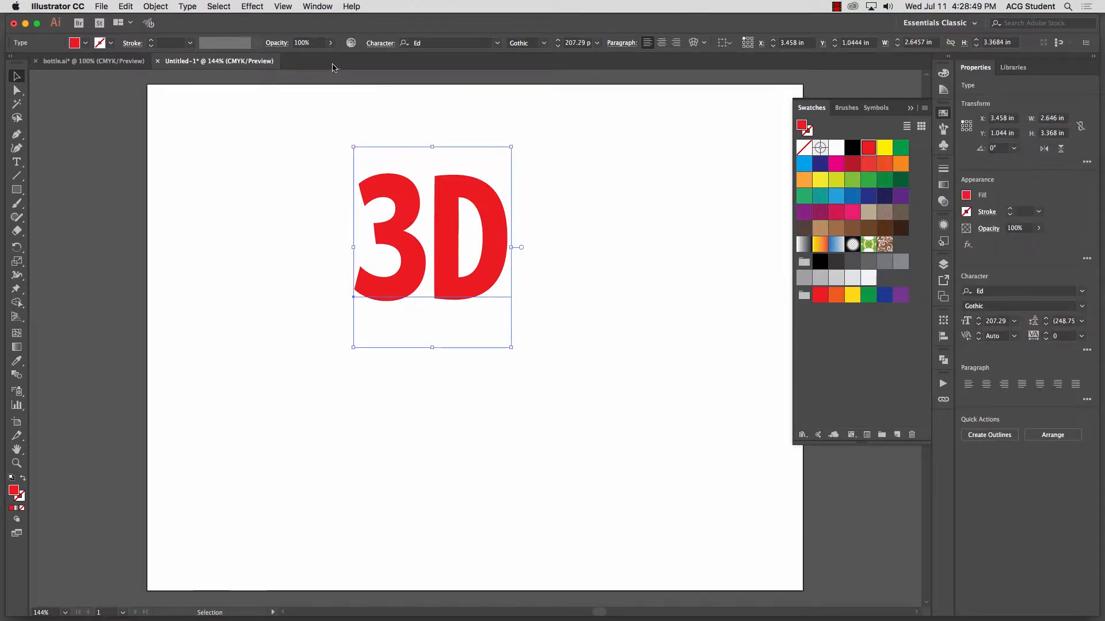
Step: Try the 3D Extrude & Bevel effect on the red text with its preview enabled
left_click(251, 6)
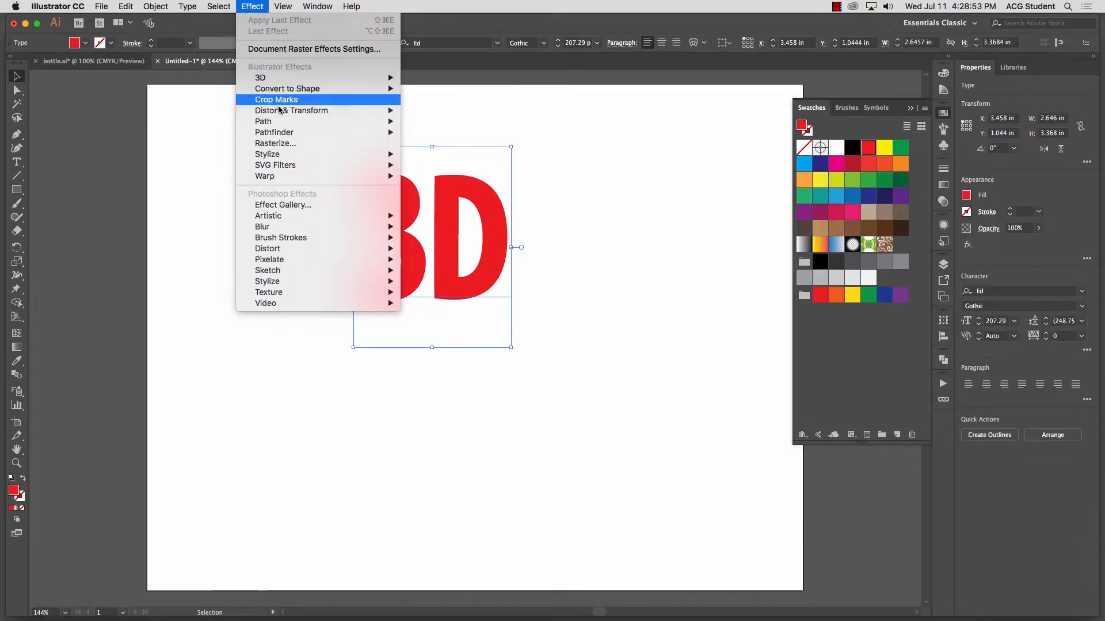
mouse_move(276, 84)
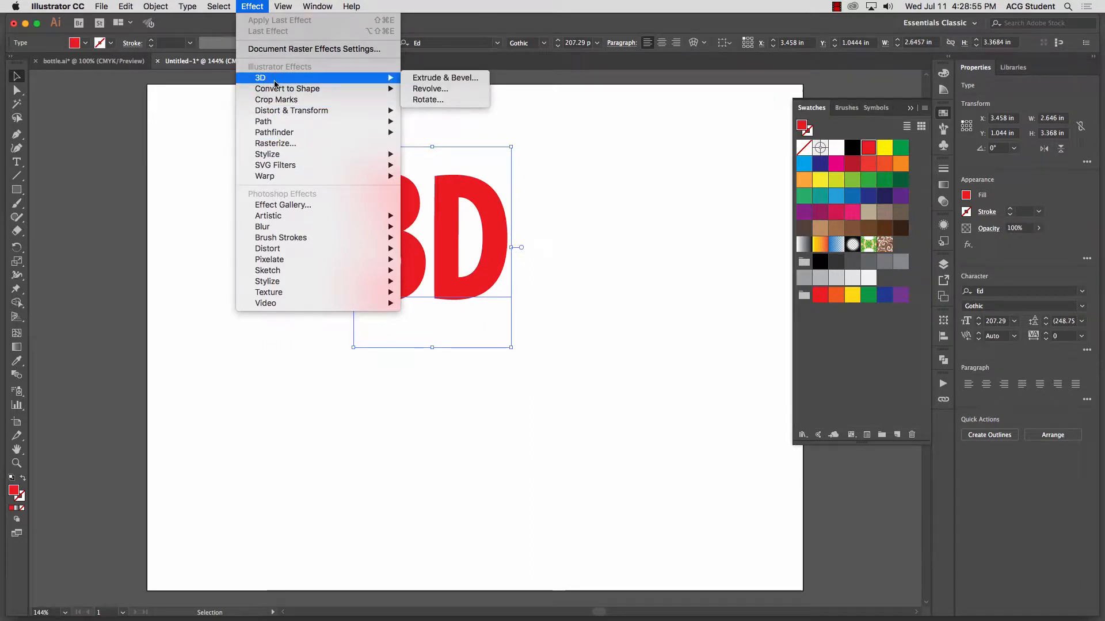
mouse_move(294, 110)
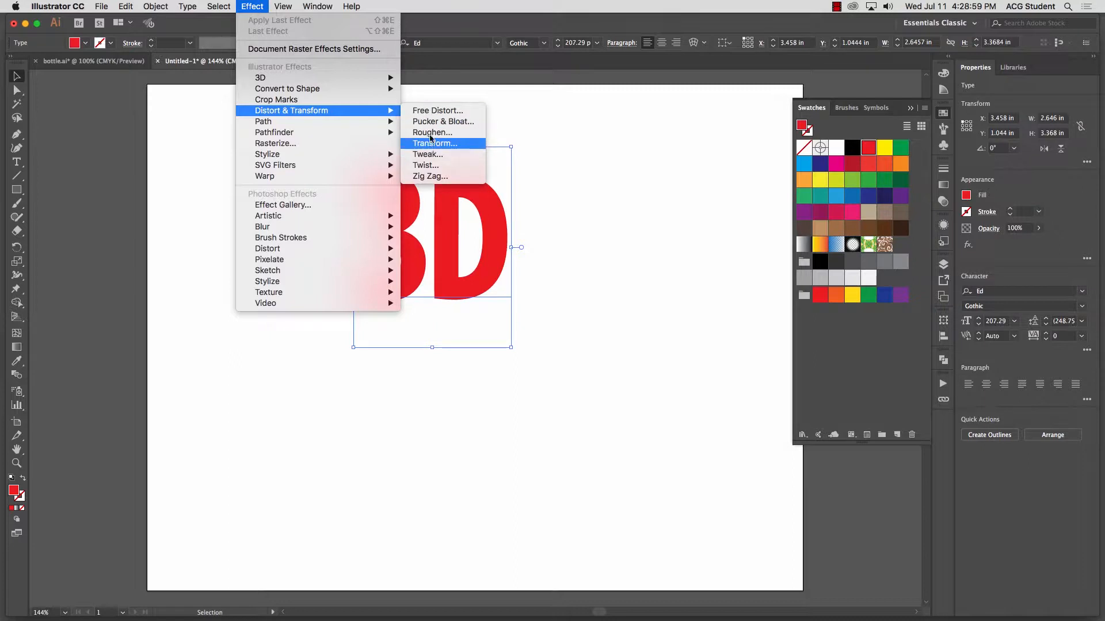
mouse_move(290, 157)
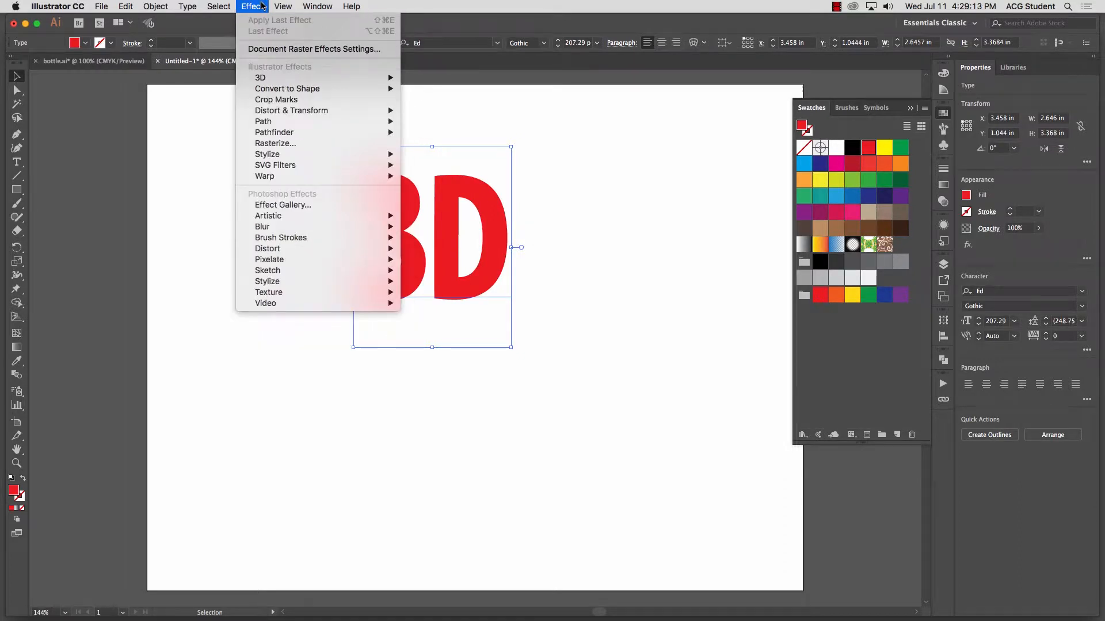
mouse_move(368, 78)
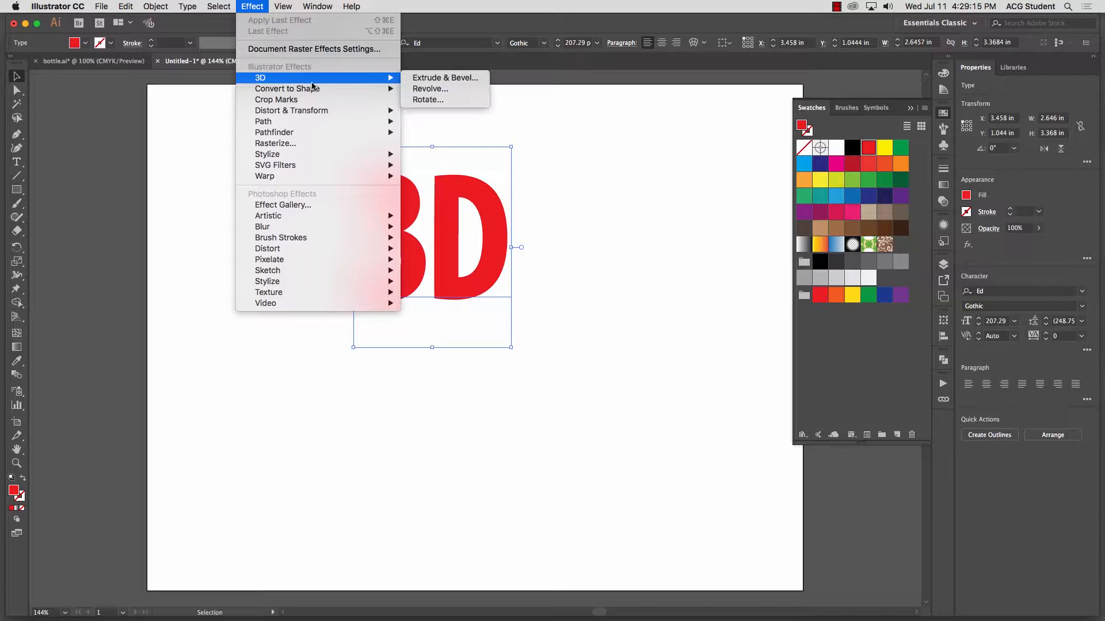
left_click(429, 81)
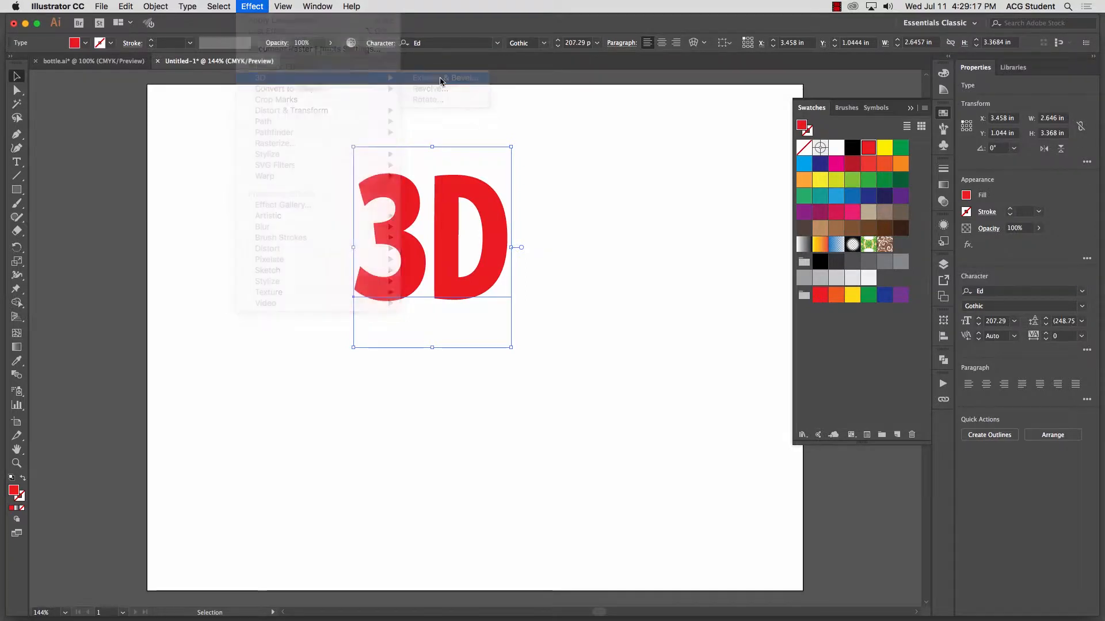
left_click_drag(317, 138, 816, 153)
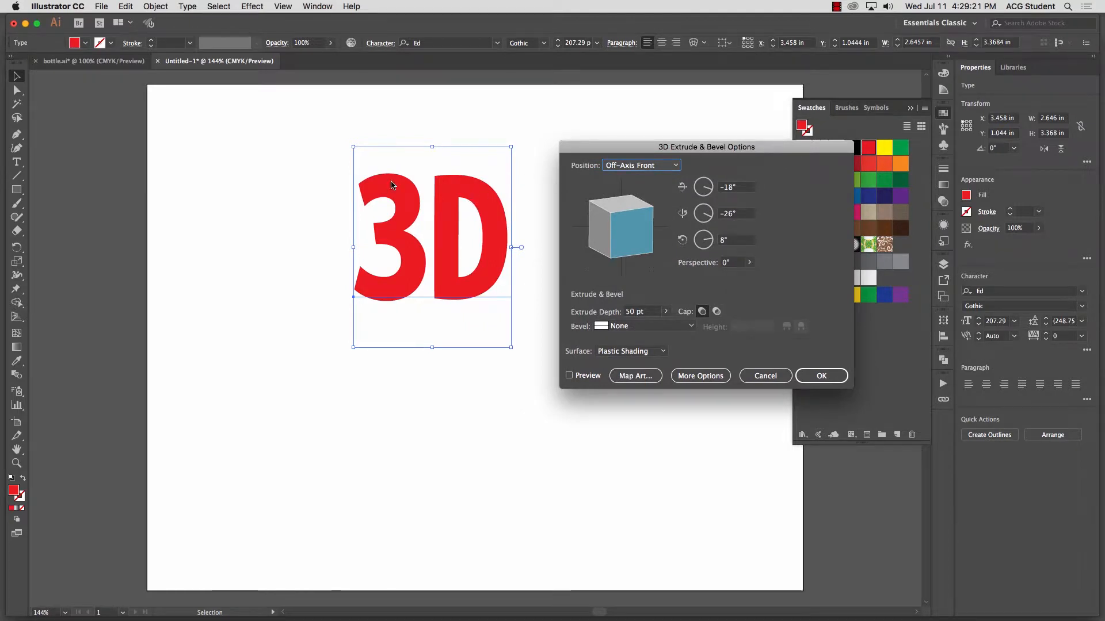
left_click_drag(730, 145, 801, 143)
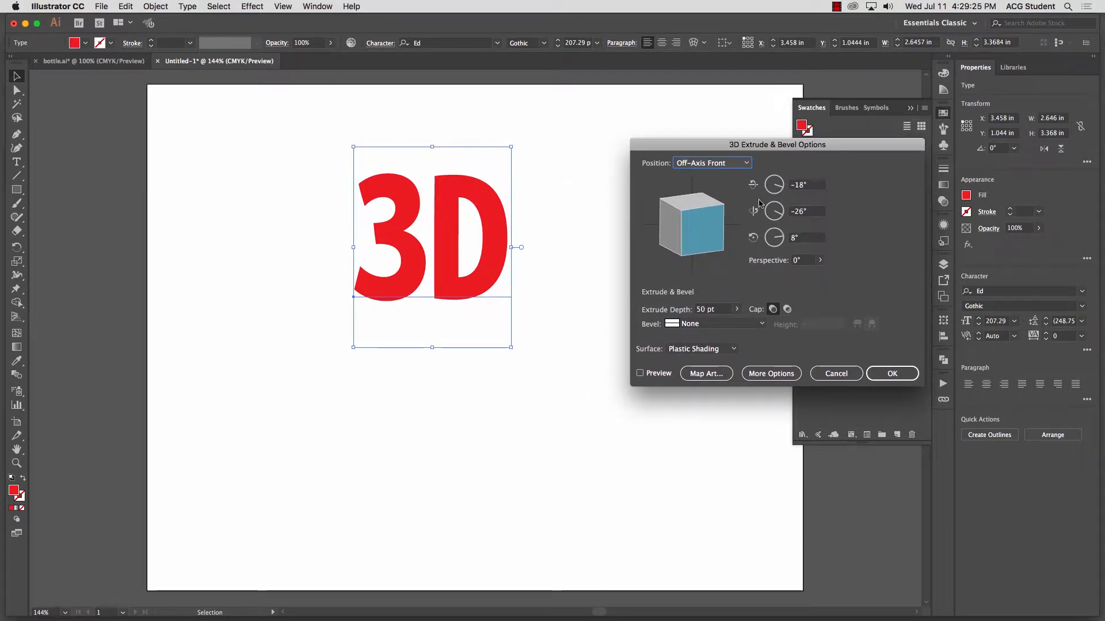
left_click(640, 373)
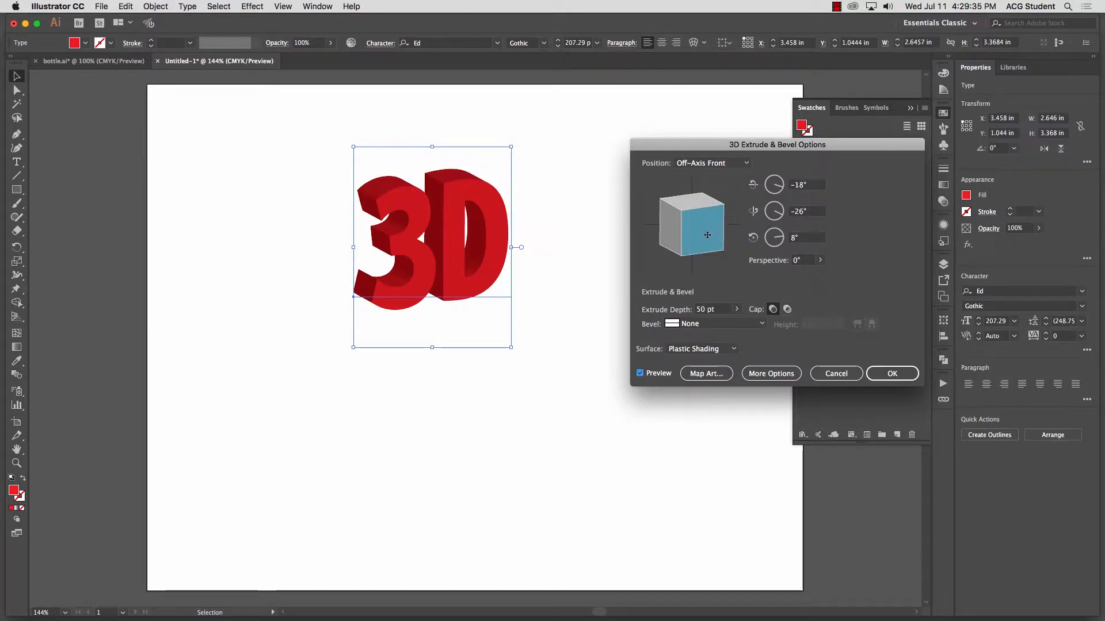
Step: Try a custom rotation of -10°, 28° and -5° on the text with an extrude depth of 66 pt
left_click_drag(707, 235, 683, 236)
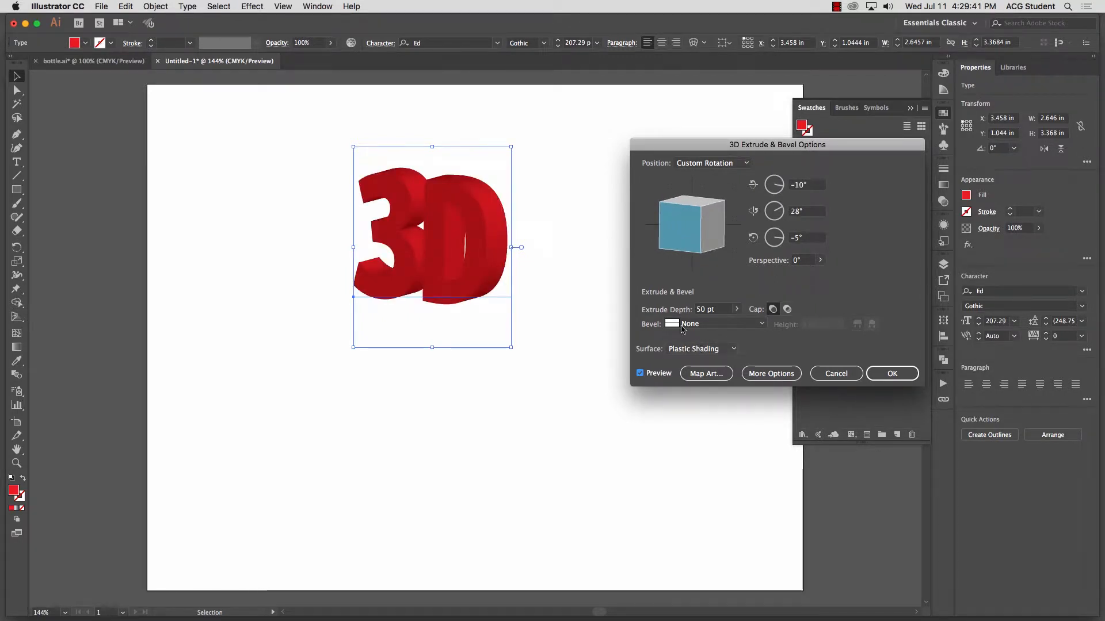
left_click(737, 309)
left_click_drag(697, 326, 694, 325)
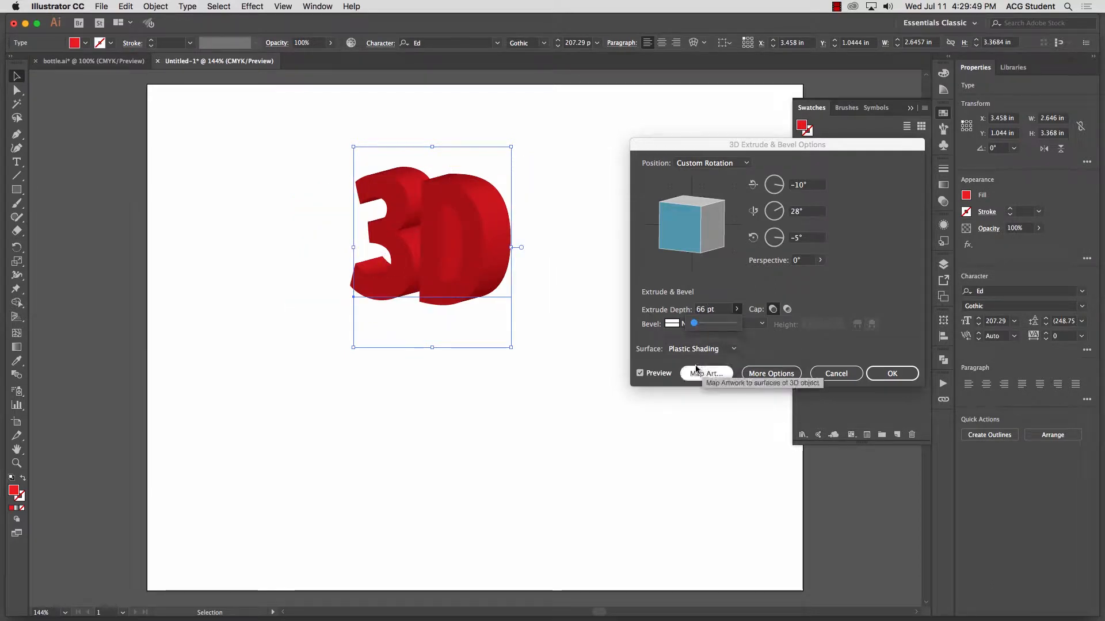
Step: Try the Wireframe, No Shading, Diffuse Shading and Plastic Shading surfaces on the extruded text
left_click(731, 349)
left_click(706, 394)
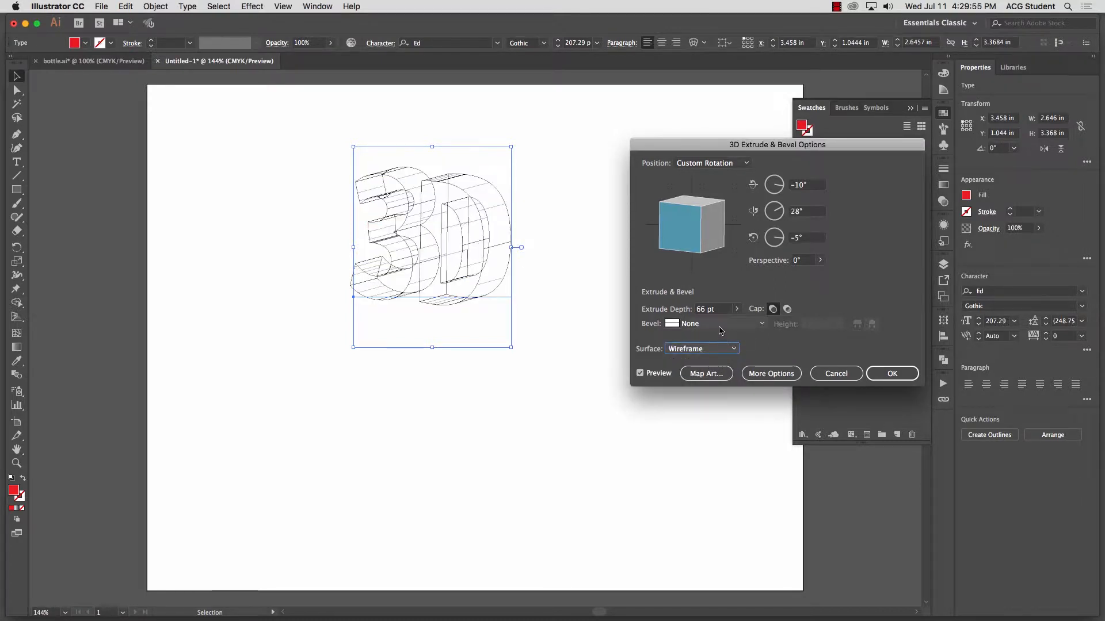
left_click(722, 349)
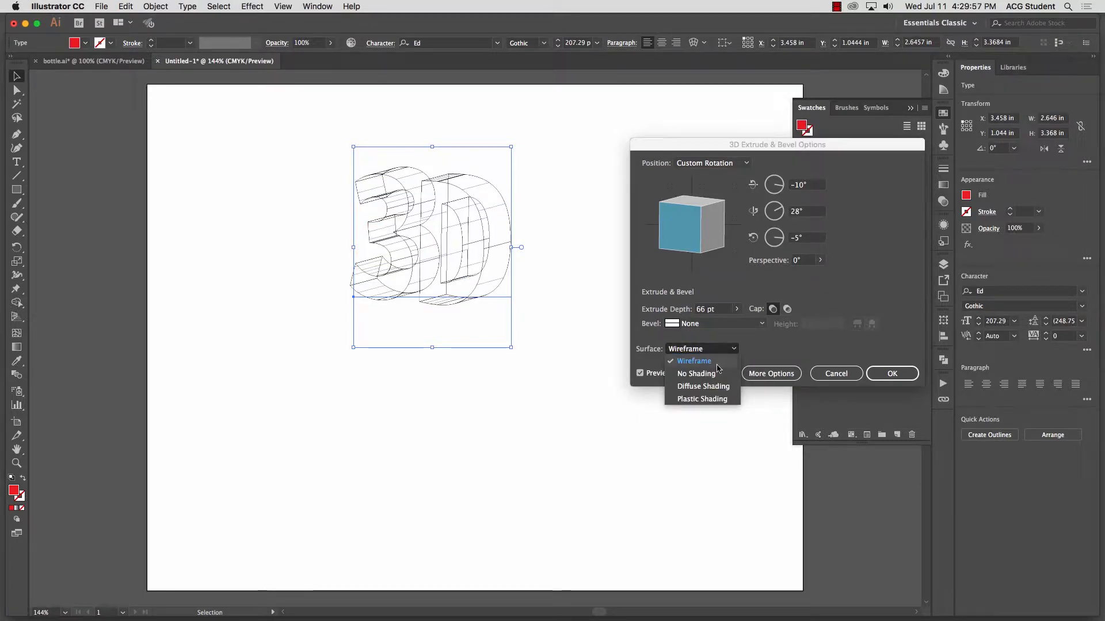
left_click(720, 364)
left_click(724, 325)
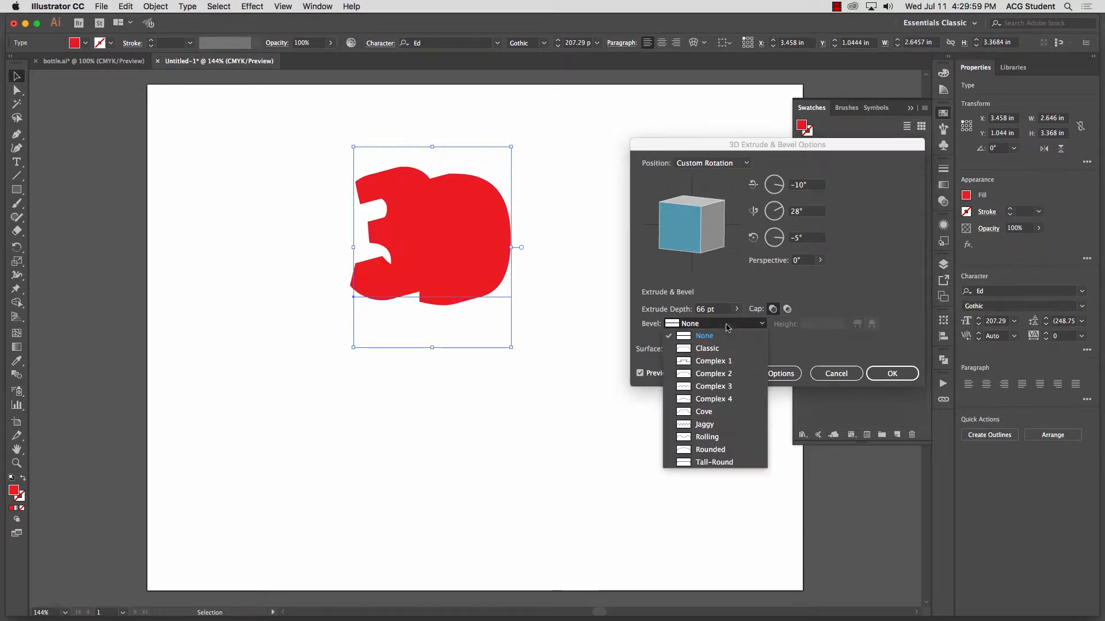
left_click(706, 335)
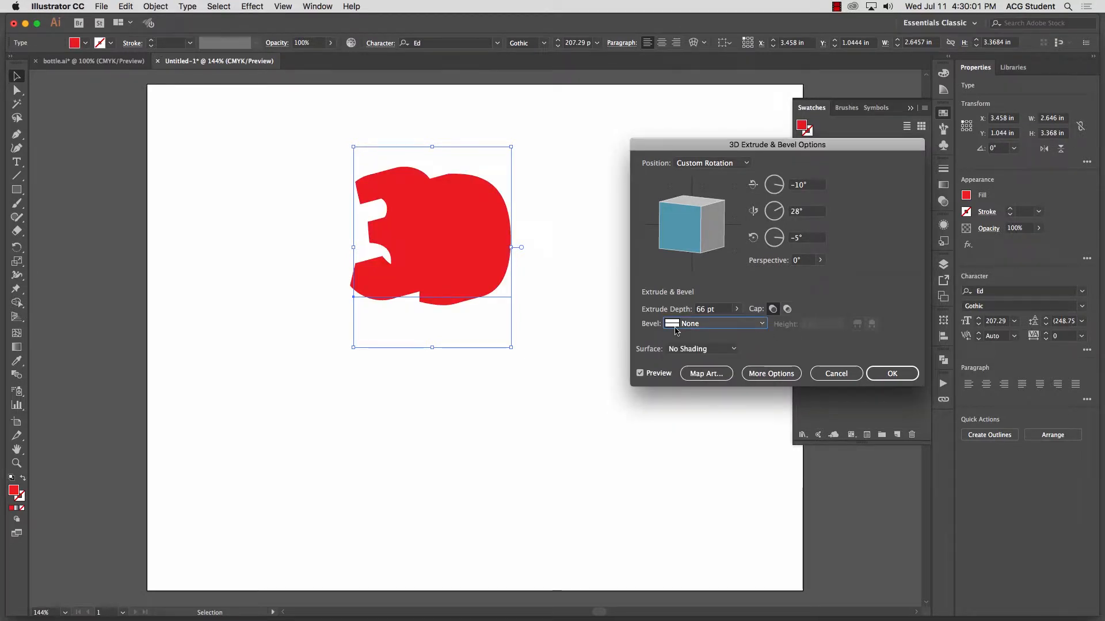
left_click(706, 349)
left_click(710, 386)
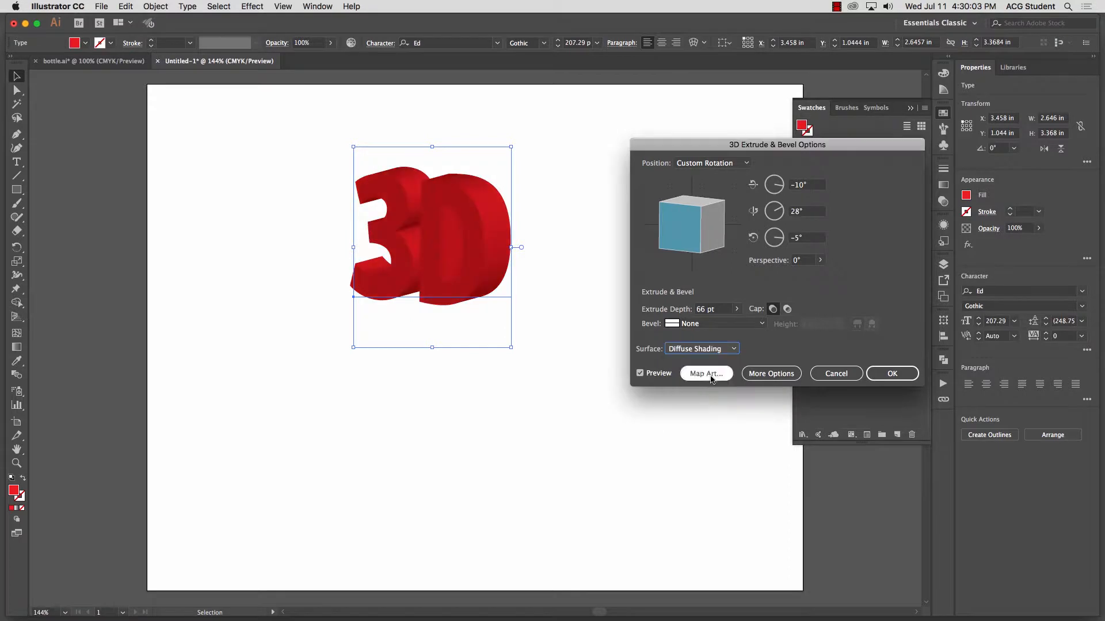
left_click(728, 350)
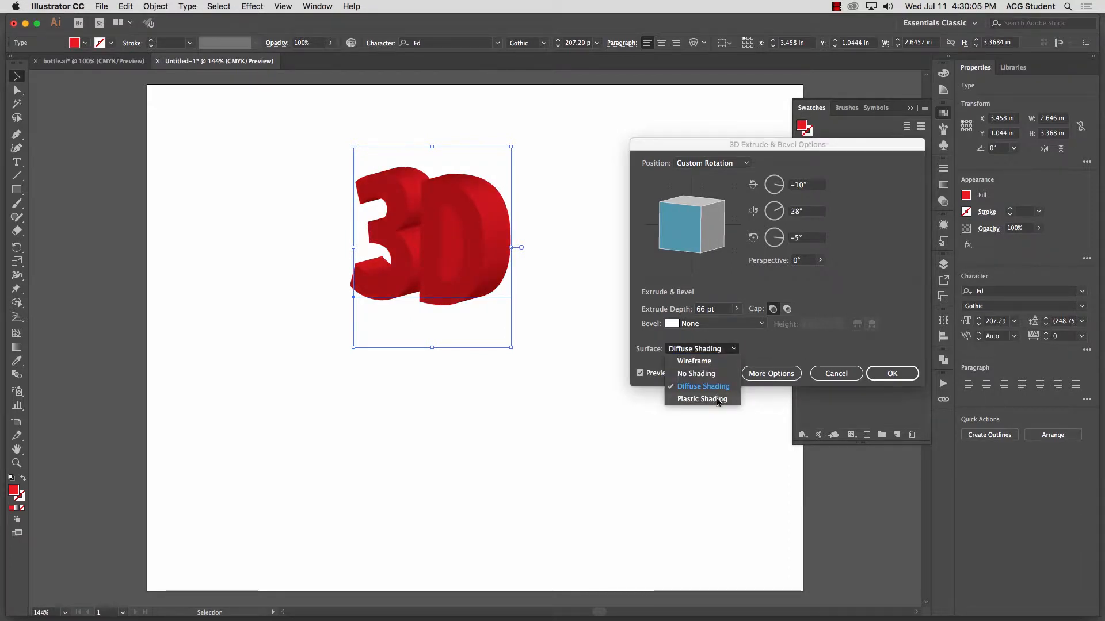
left_click(714, 397)
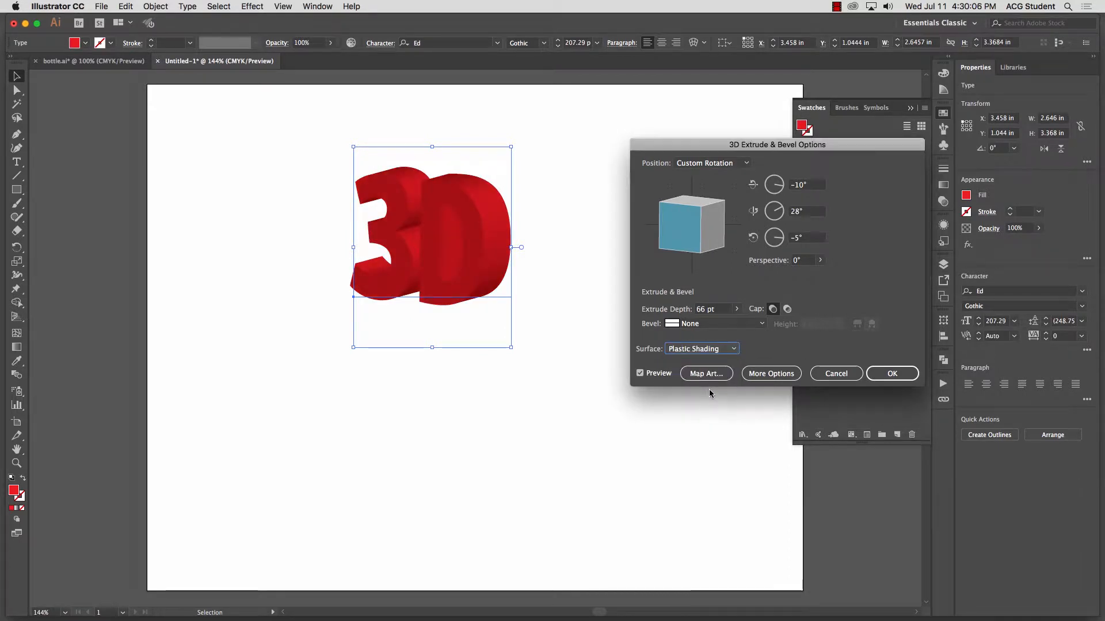
Step: Try the Complex 1, Classic and Complex 3 bevels on the extruded text
left_click(712, 325)
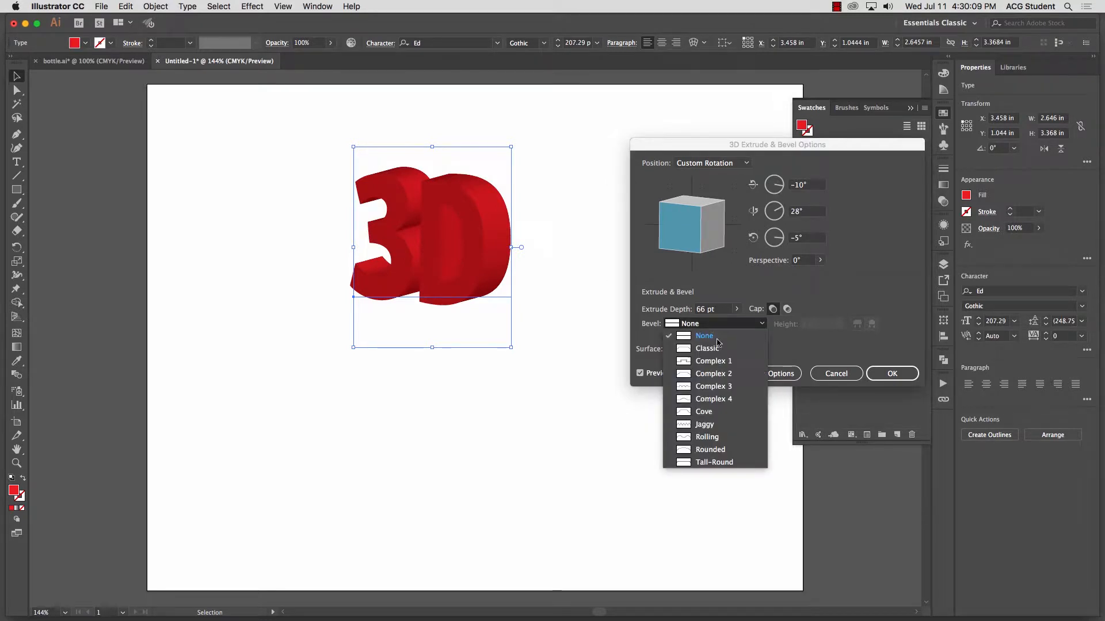
left_click(717, 361)
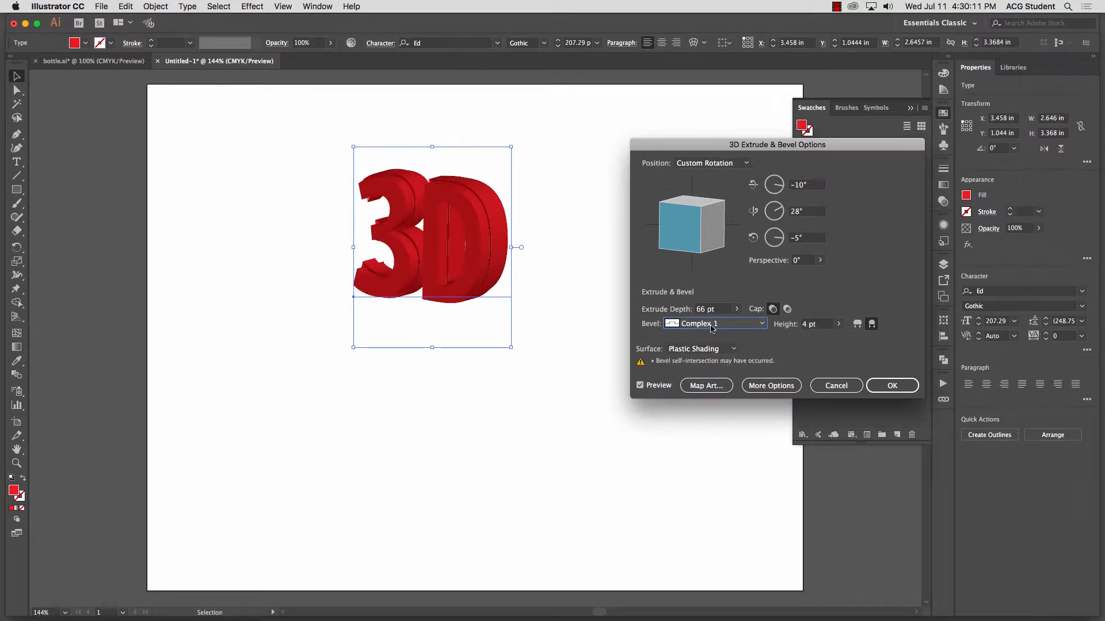
left_click(714, 326)
left_click(718, 349)
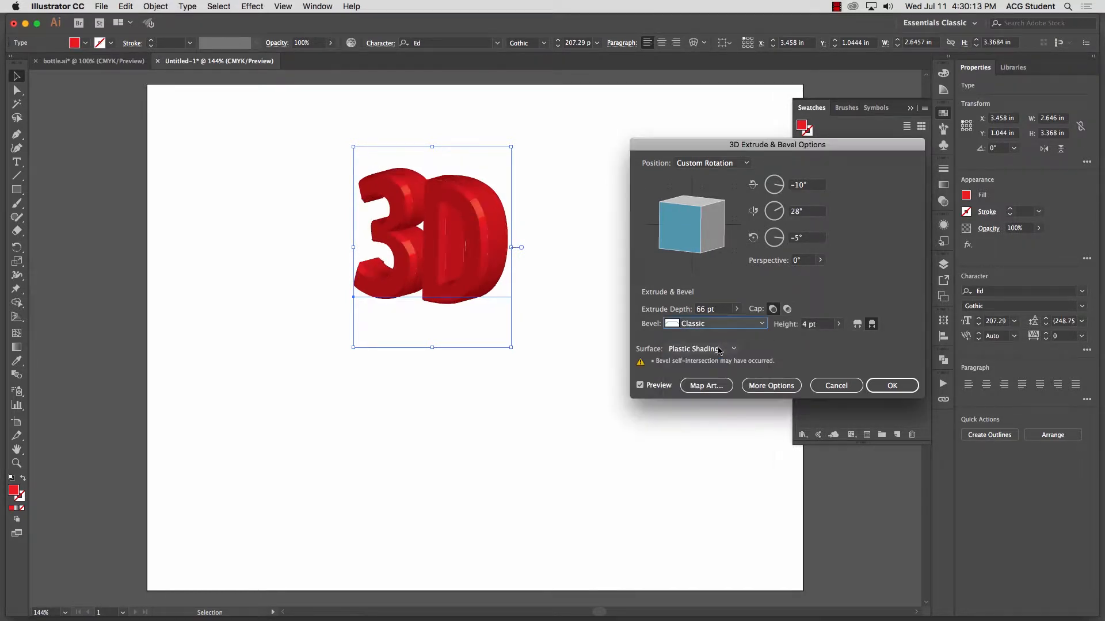
left_click(714, 326)
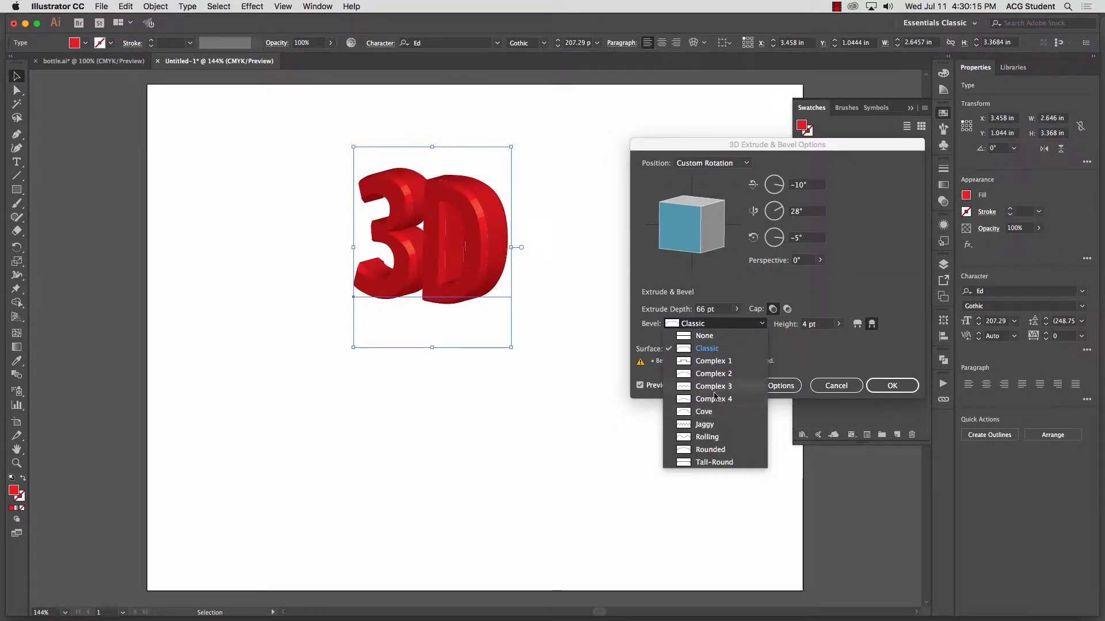
left_click(714, 387)
Step: Try a bevel height of 63 pt, and cancel the 3D Extrude & Bevel effect
left_click(838, 324)
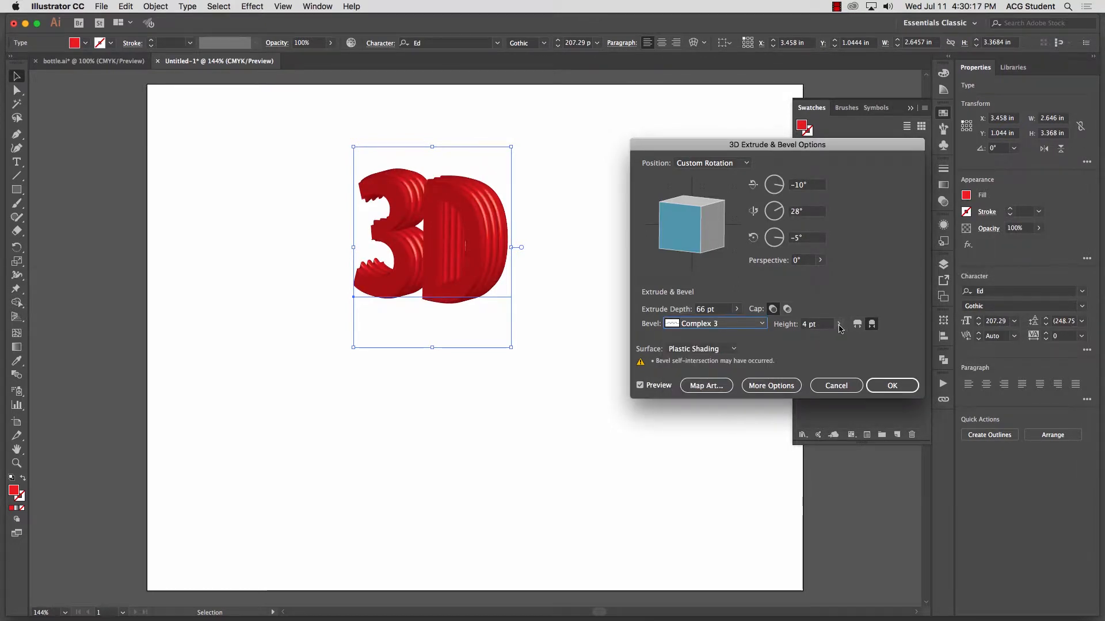
left_click_drag(795, 339, 823, 340)
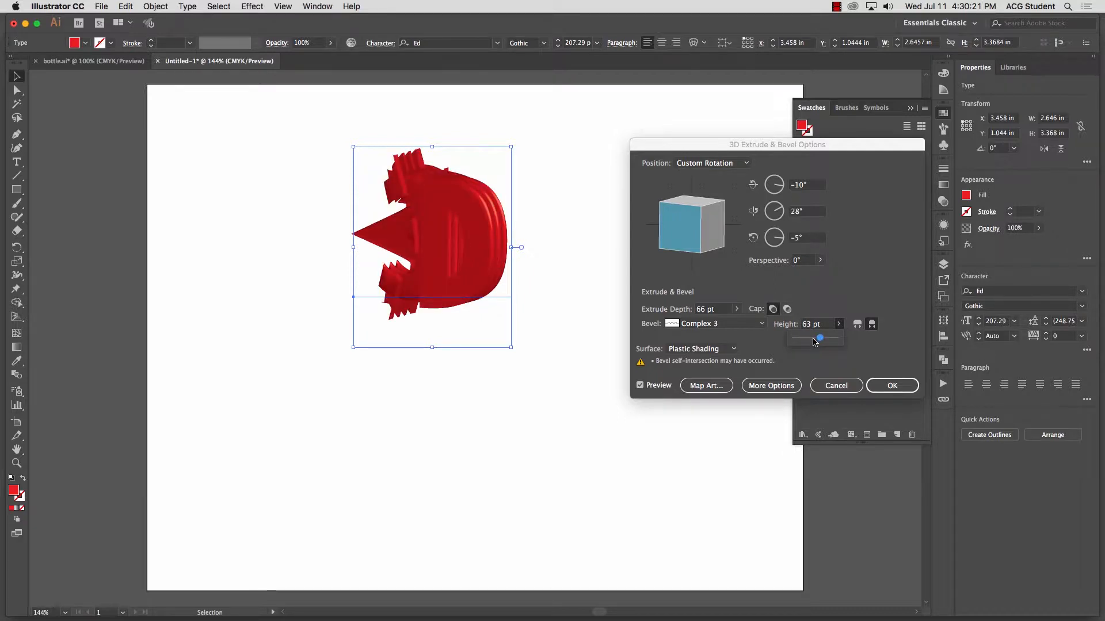
left_click(730, 339)
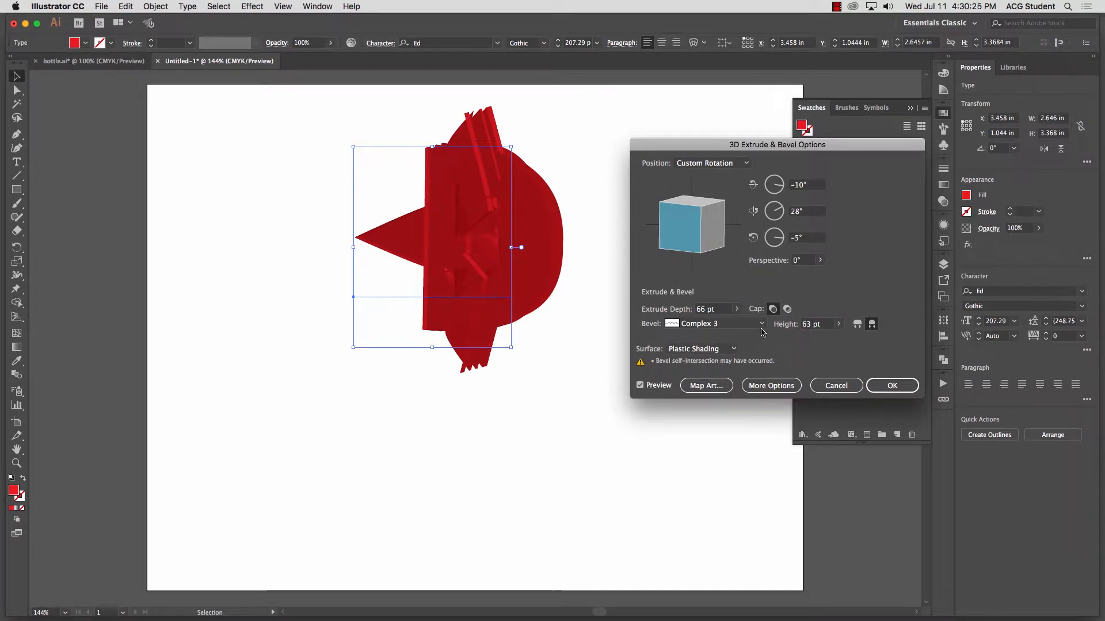
left_click(836, 386)
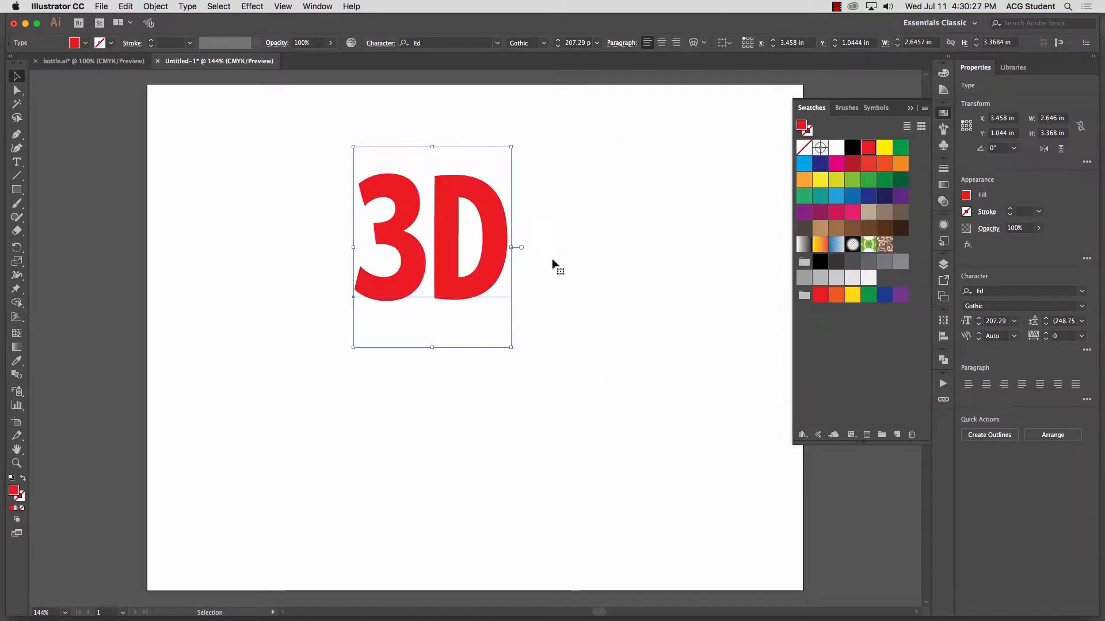
Step: Try a 3D extrusion of the text rotated -12°, 26° and -6° with a hollow cap, and cancel the effect
left_click(251, 6)
mouse_move(267, 77)
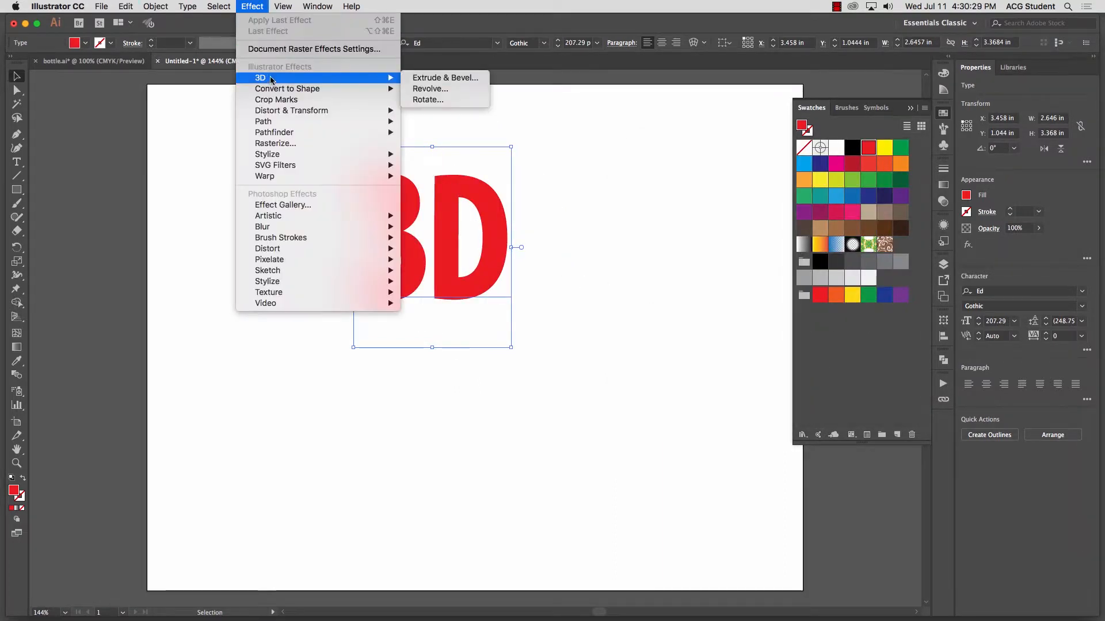
left_click(469, 78)
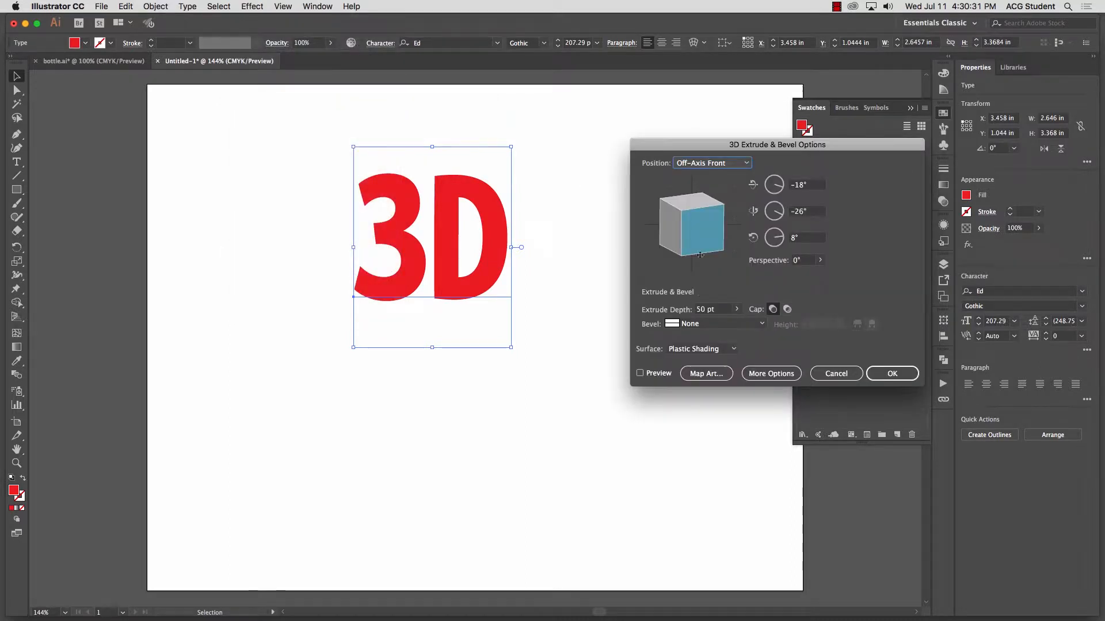
left_click(640, 374)
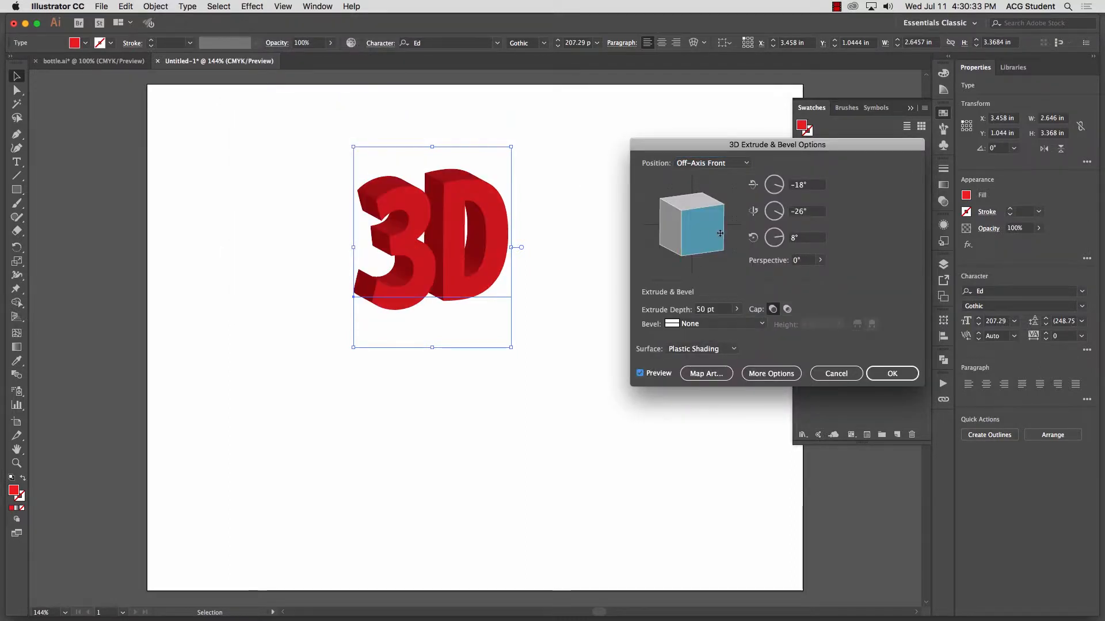
mouse_move(699, 227)
left_mouse_down()
mouse_move(691, 241)
mouse_move(699, 215)
mouse_move(711, 229)
left_mouse_up()
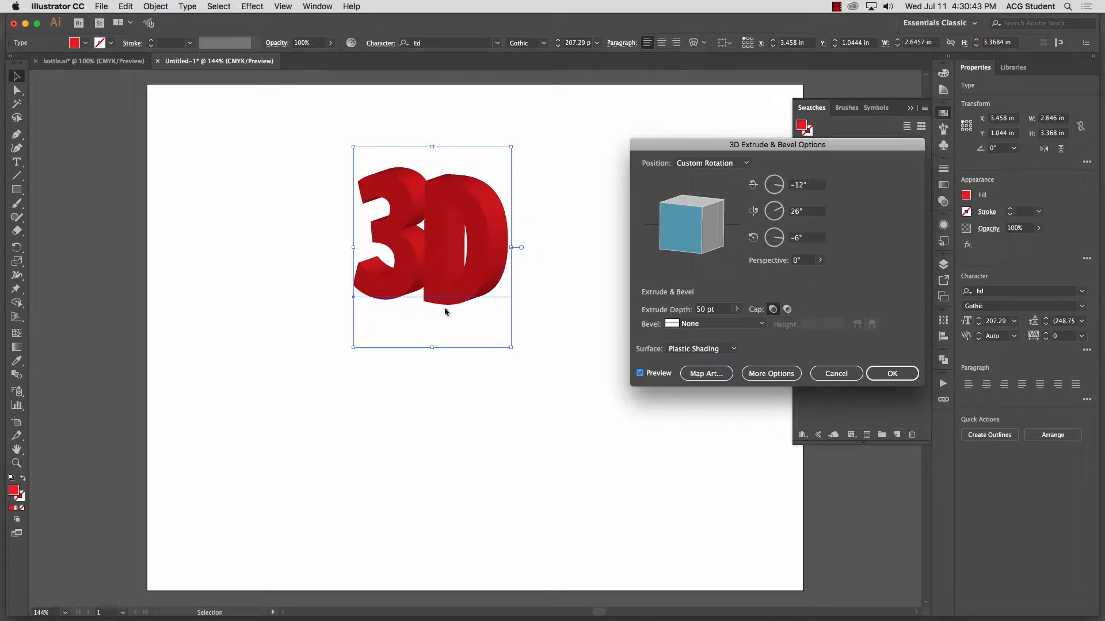
left_click(787, 309)
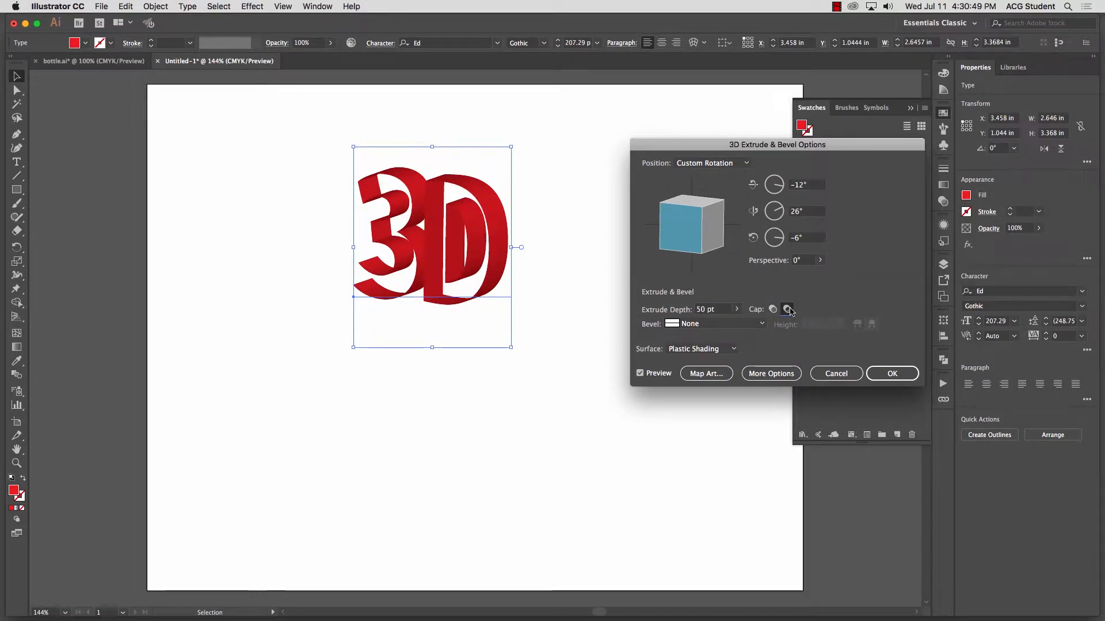
left_click(836, 373)
Step: Delete the "3D" text from the artboard
left_click(318, 194)
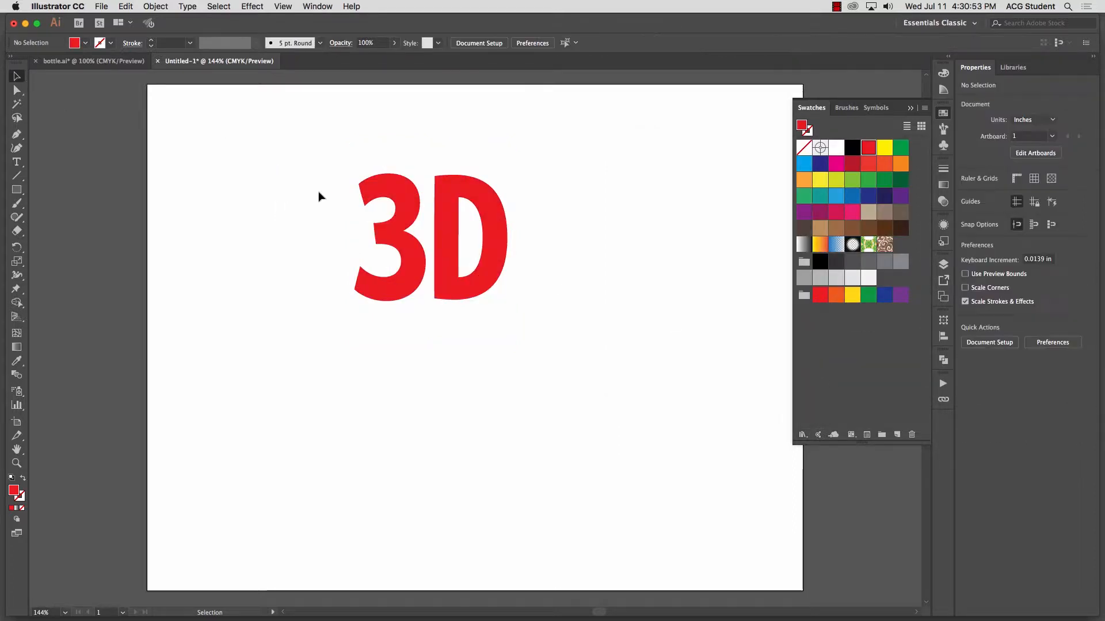
left_click_drag(330, 152, 593, 334)
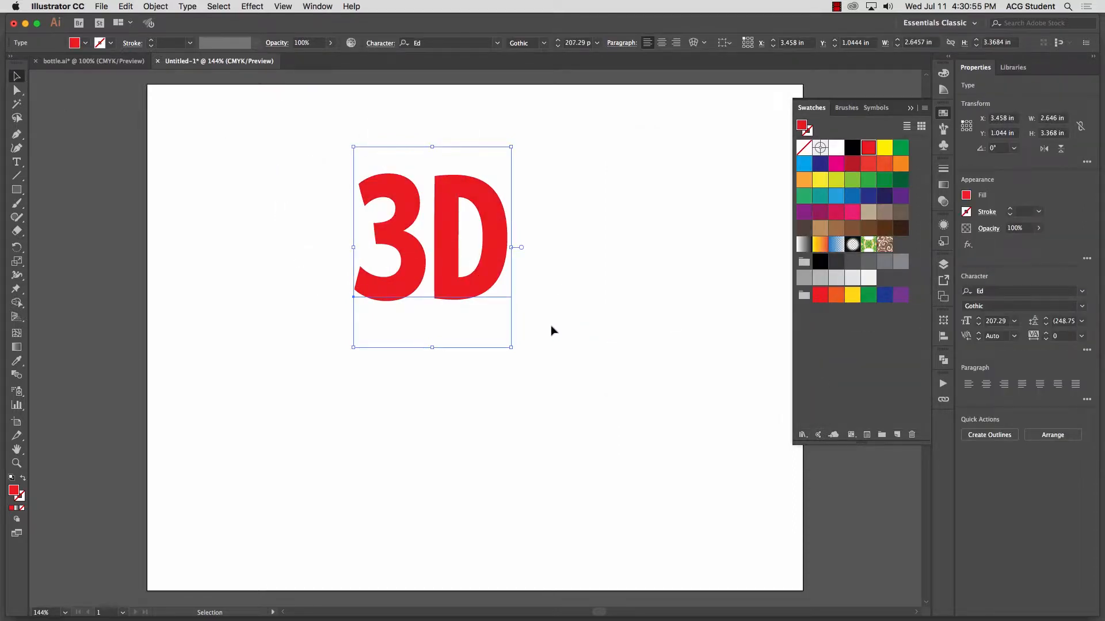
key("Delete")
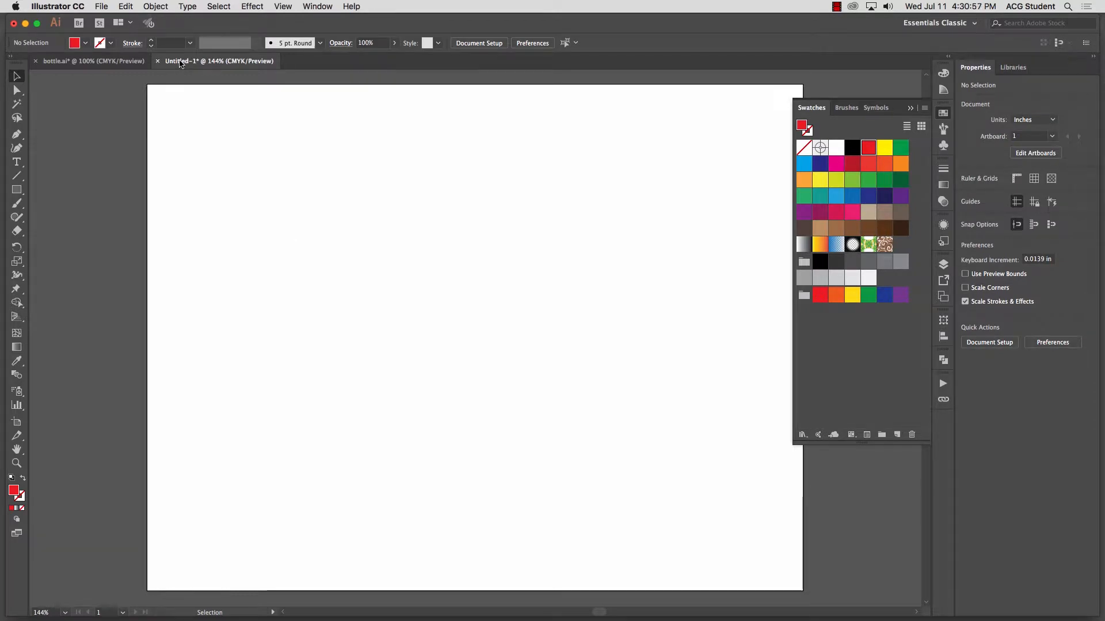
Step: Switch to the bottle.ai document and display its layers
left_click(91, 61)
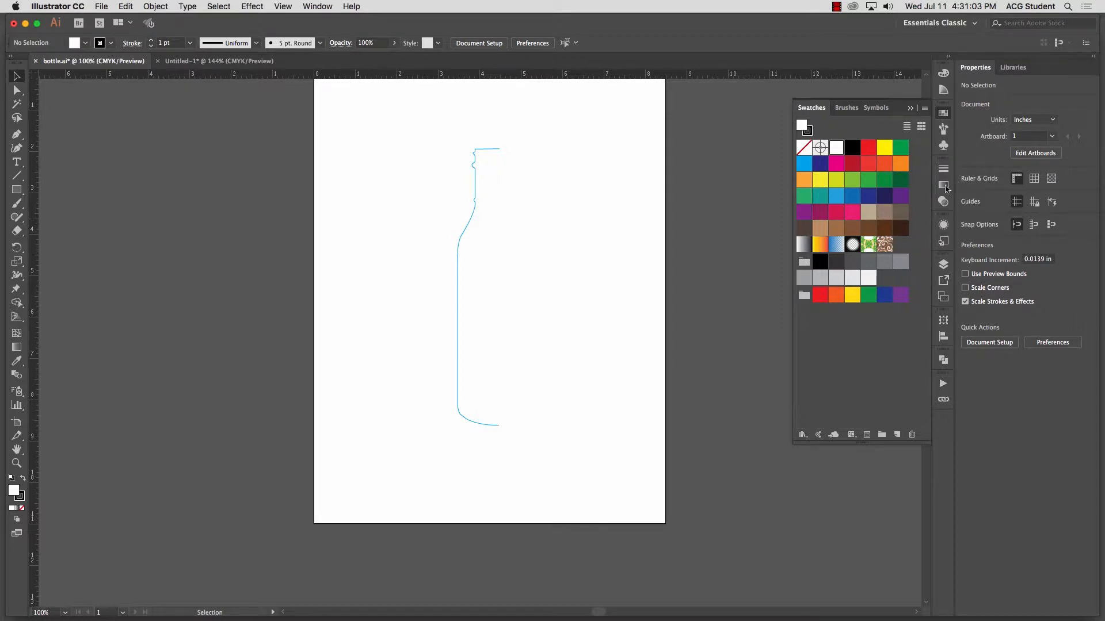
left_click_drag(944, 261, 944, 270)
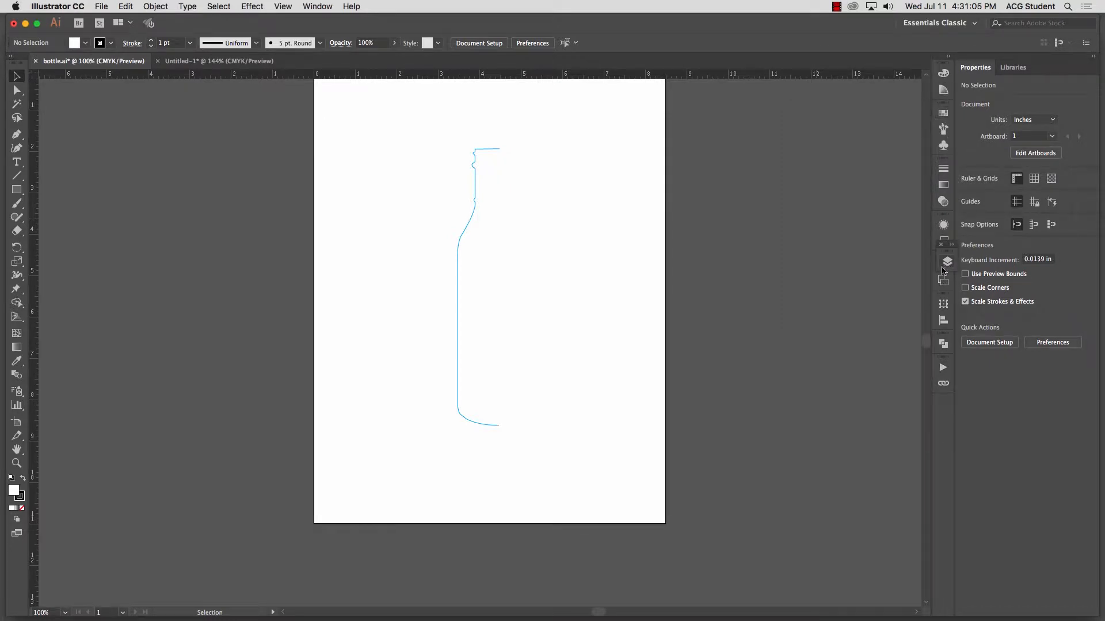
left_click(948, 262)
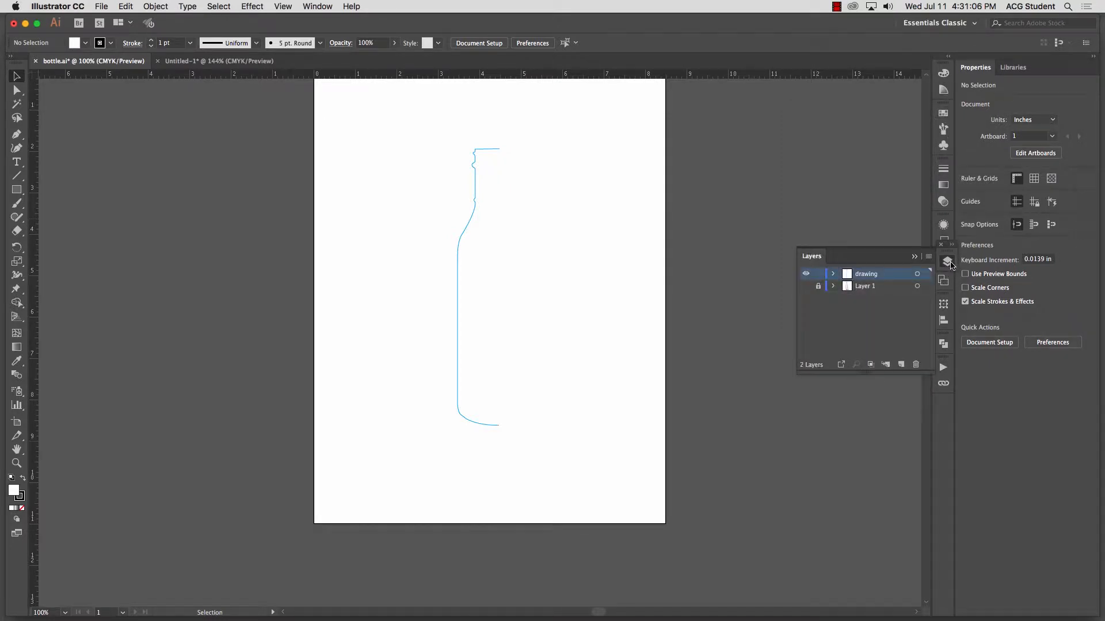
Step: Toggle the visibility of Layer 1 to compare the bottle photo with the traced half outline, leaving it hidden
left_click(806, 287)
left_click(806, 286)
left_click(805, 287)
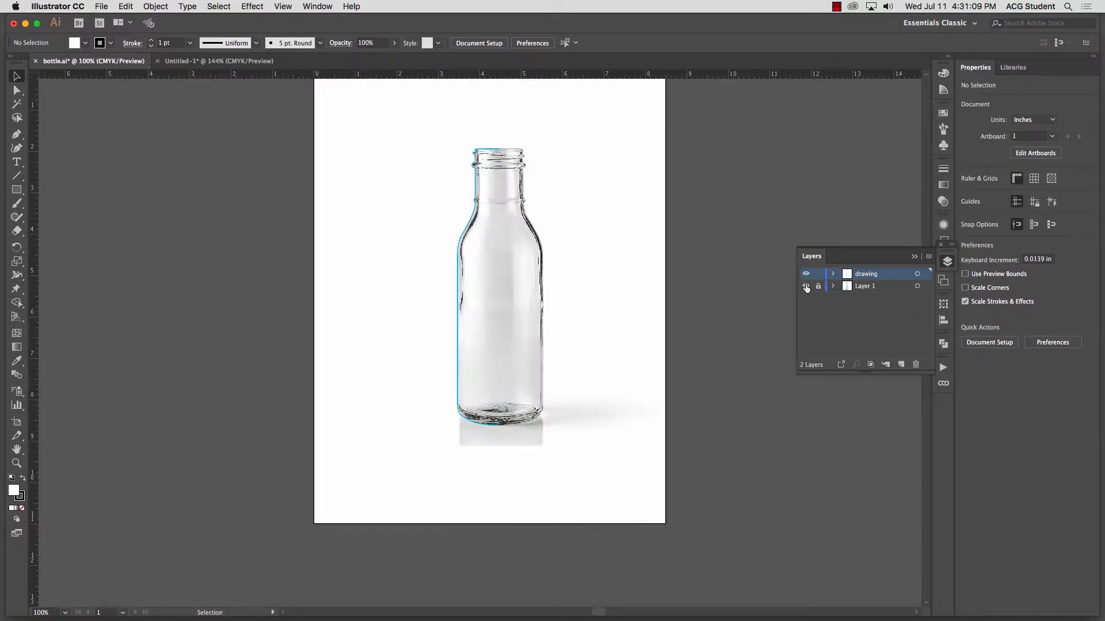
left_click(806, 286)
left_click(806, 287)
left_click(806, 287)
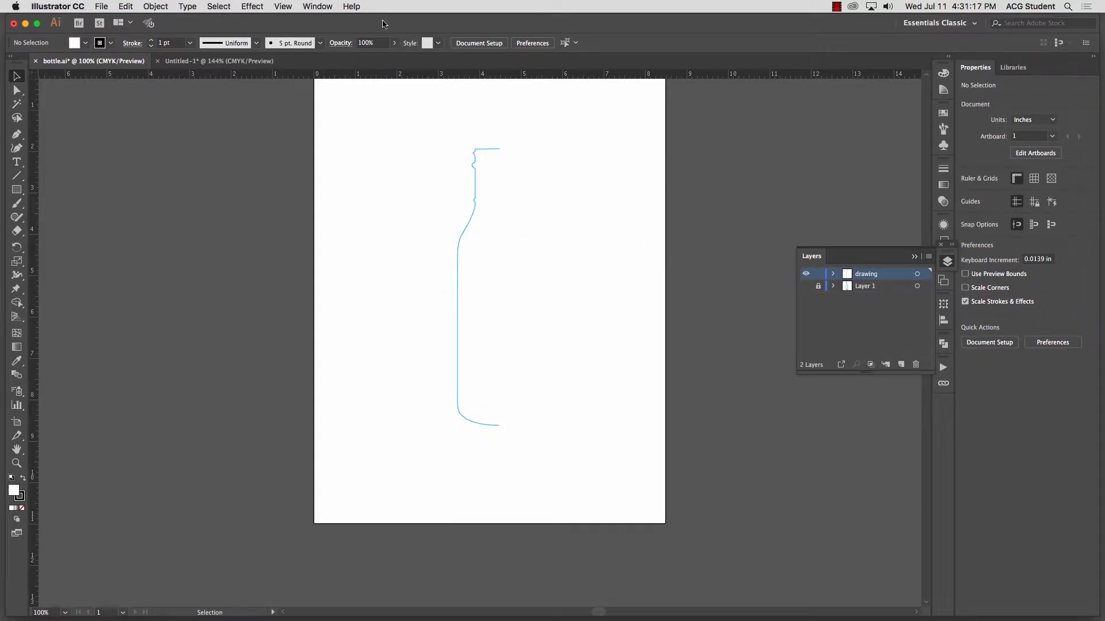
Step: Hide the document rulers and show them again
left_click(284, 6)
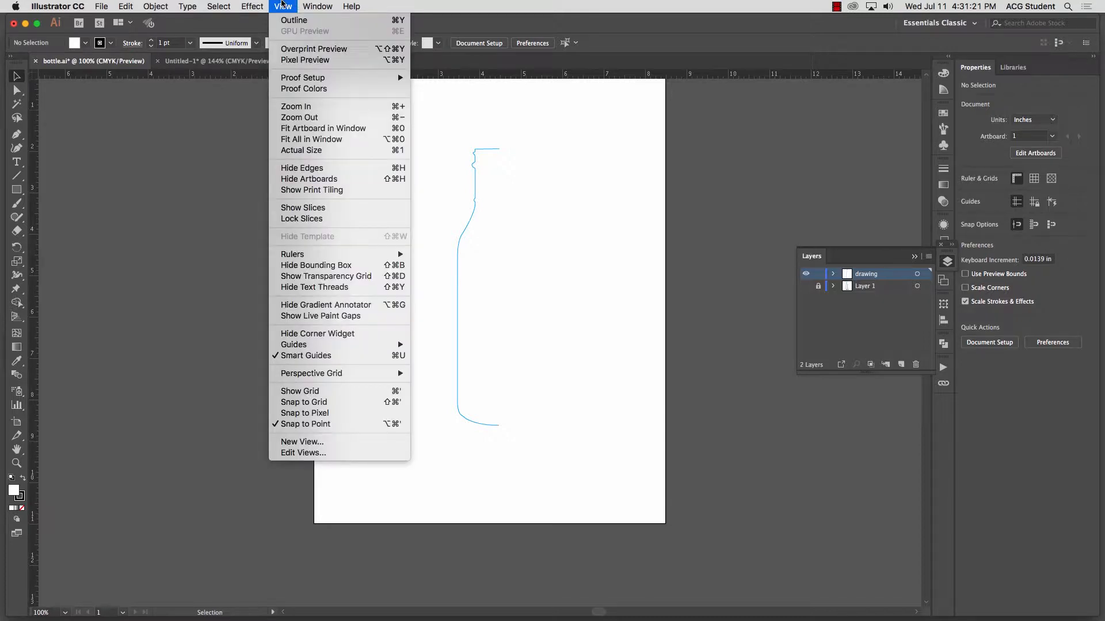
mouse_move(309, 259)
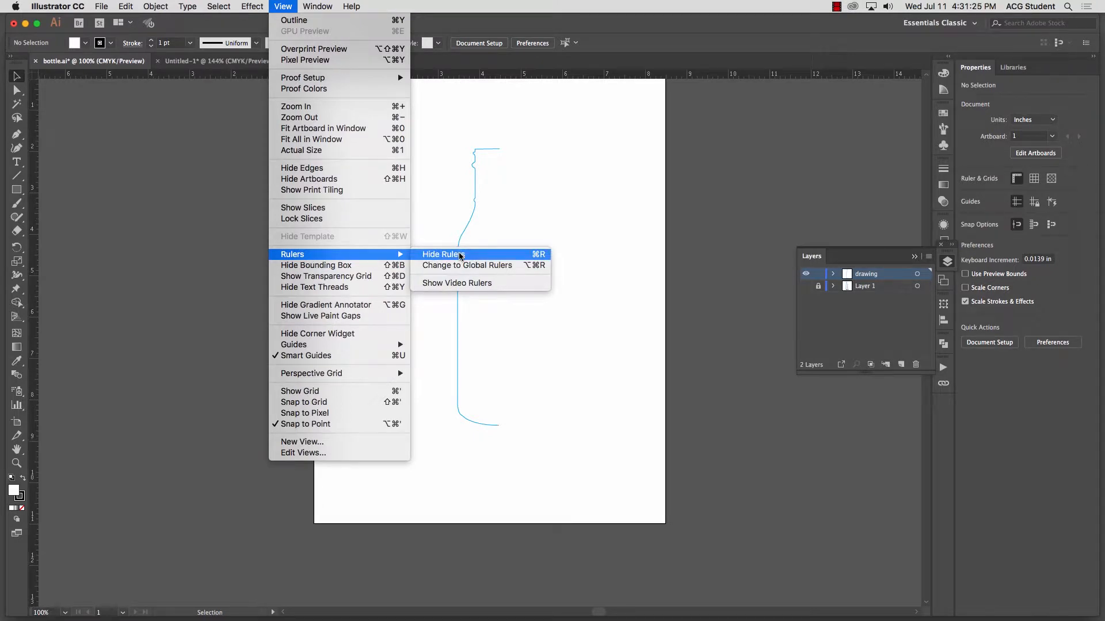
left_click(187, 192)
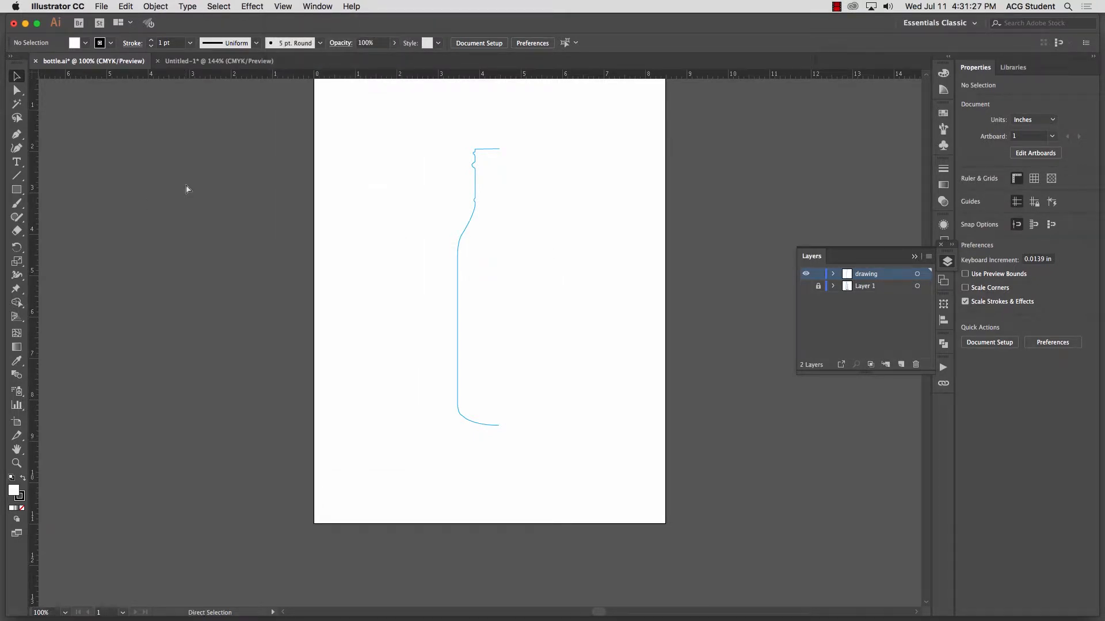
key("super+r")
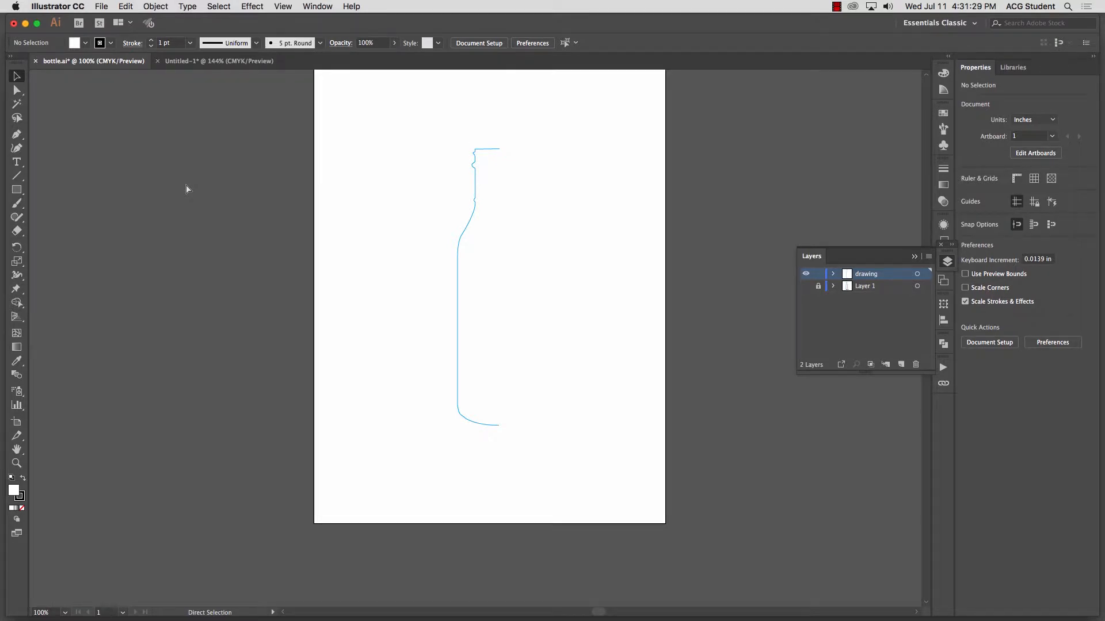
key("super+r")
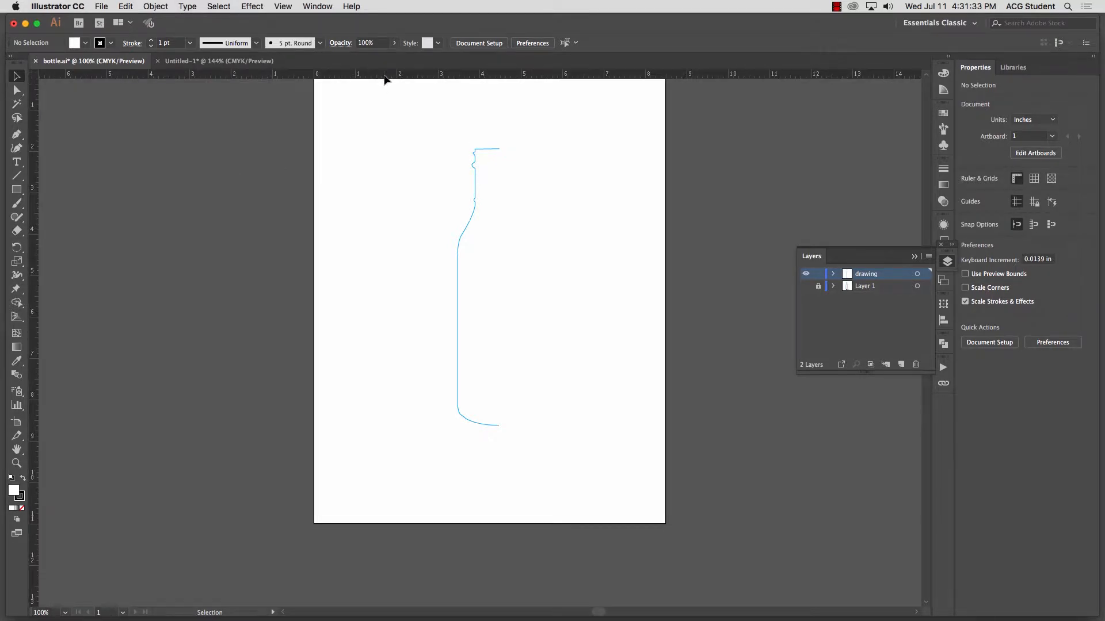
Step: Place a vertical guide along the open ends of the half-bottle outline
mouse_move(385, 77)
left_mouse_down()
mouse_move(405, 244)
mouse_move(397, 103)
mouse_move(391, 136)
mouse_move(400, 67)
left_mouse_up()
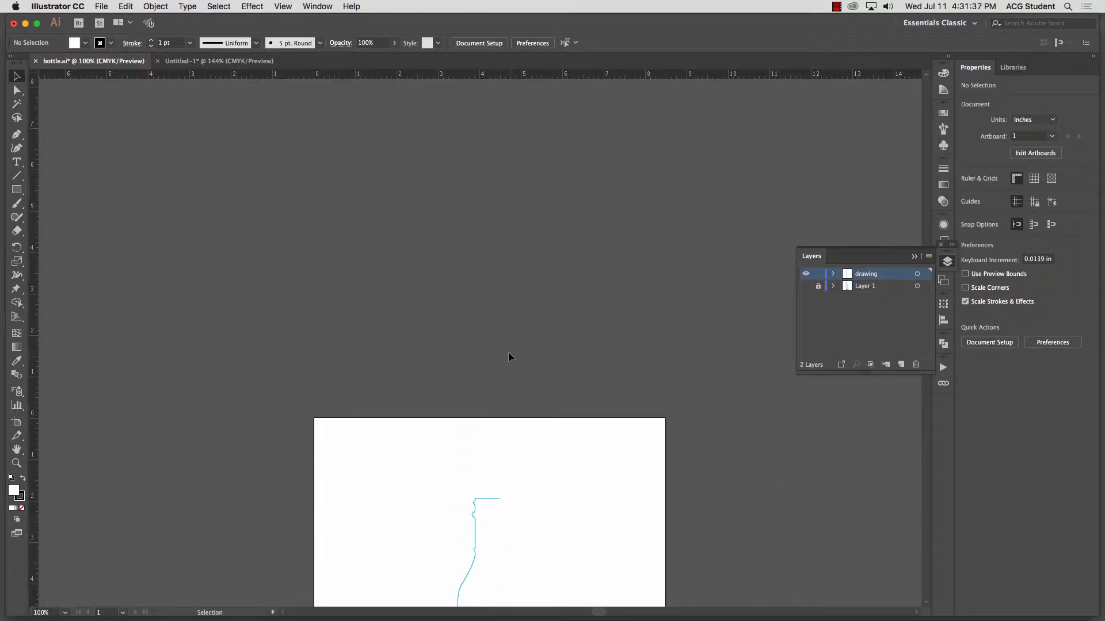
key("space")
left_click_drag(542, 427, 574, 134)
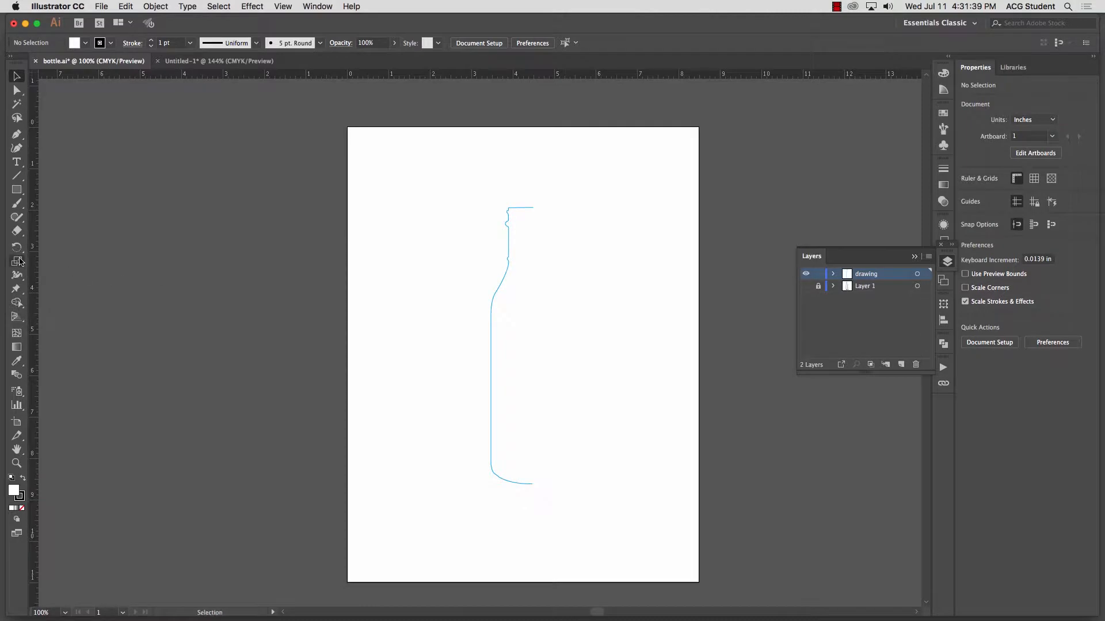
left_click_drag(35, 264, 533, 275)
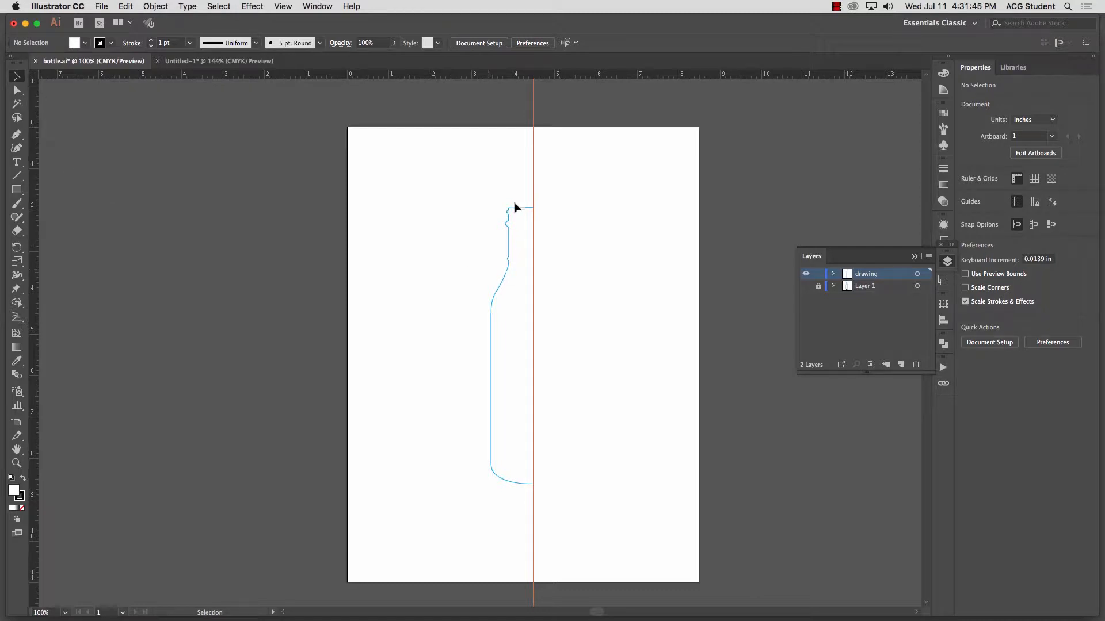
left_click_drag(499, 159, 554, 161)
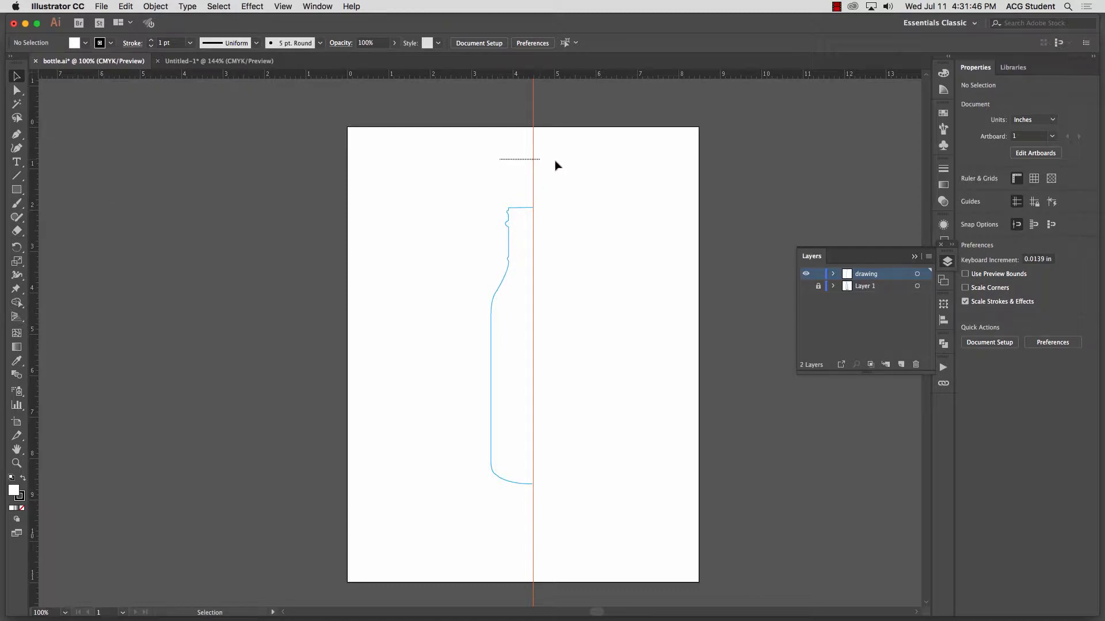
Step: Clear all guides from the bottle document
left_click(283, 6)
mouse_move(351, 379)
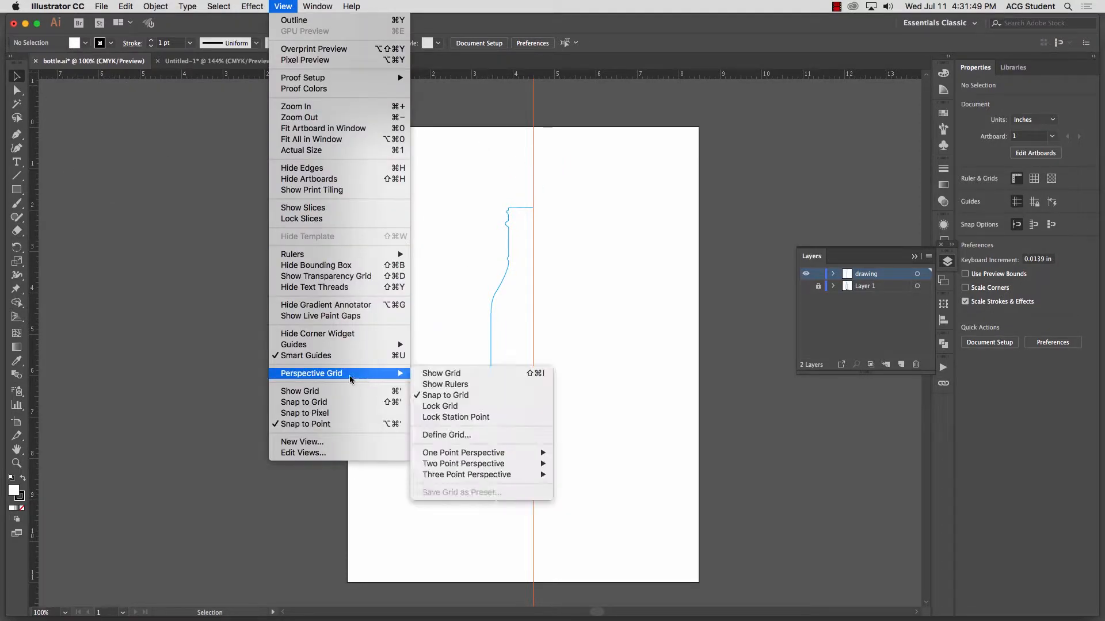
mouse_move(334, 345)
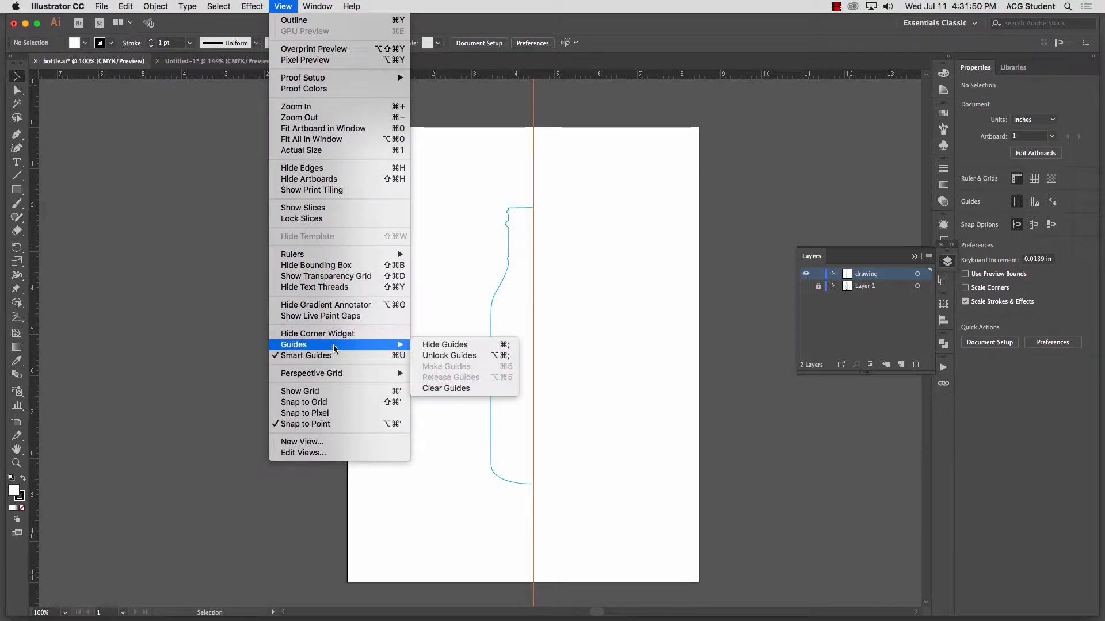
left_click(438, 389)
Step: Apply a previewed 360° 3D Revolve effect to the half-bottle path, with its offset from the Right Edge
left_click_drag(426, 202, 590, 367)
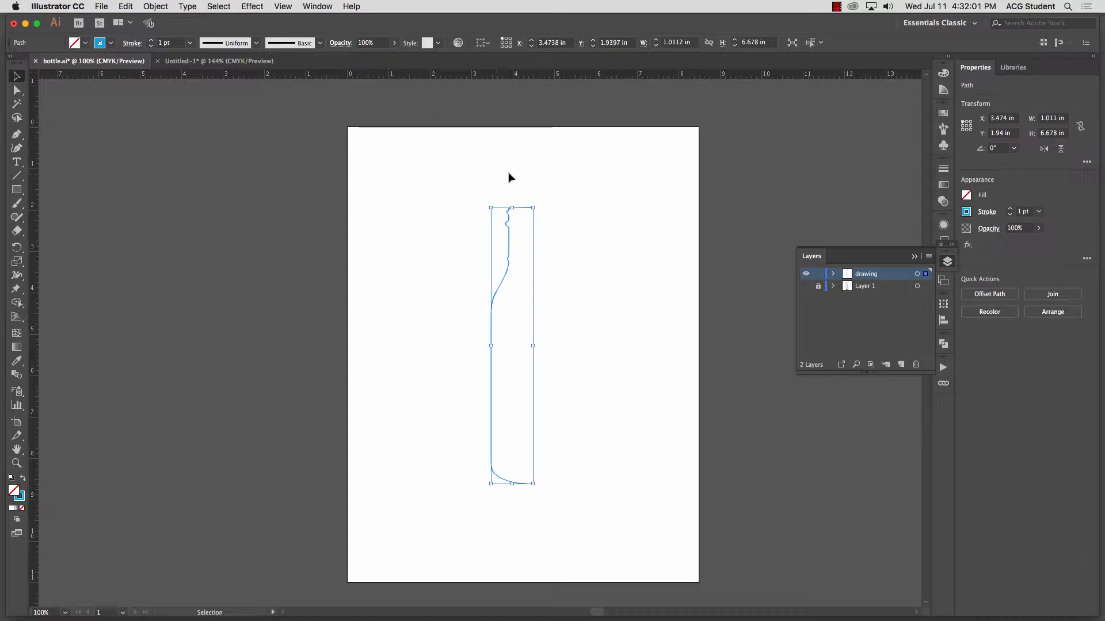
left_click(582, 212)
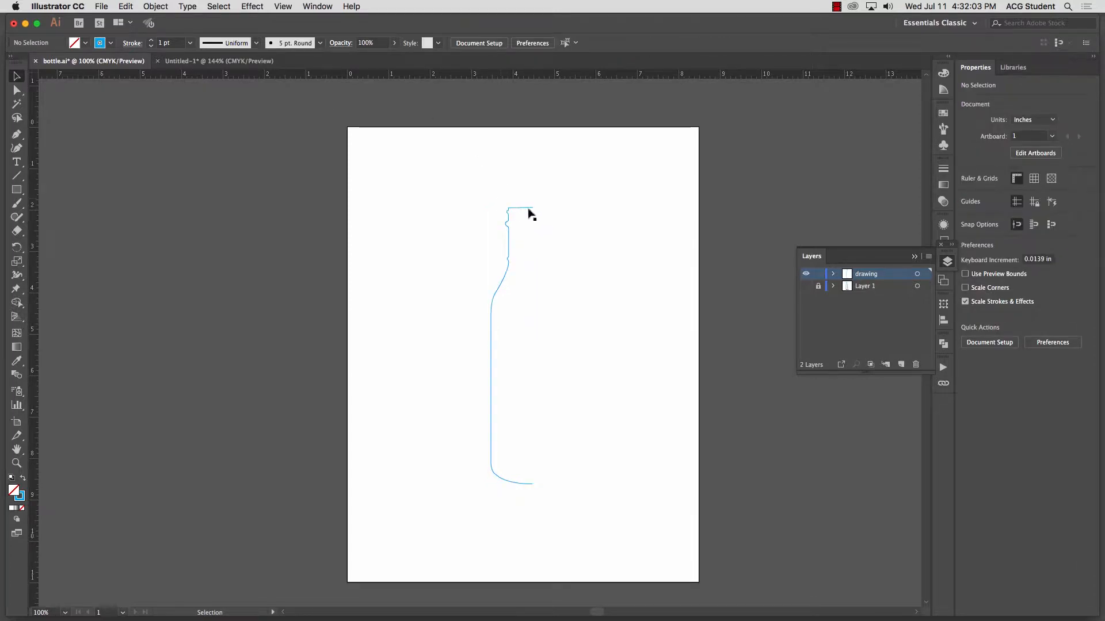
left_click(507, 248)
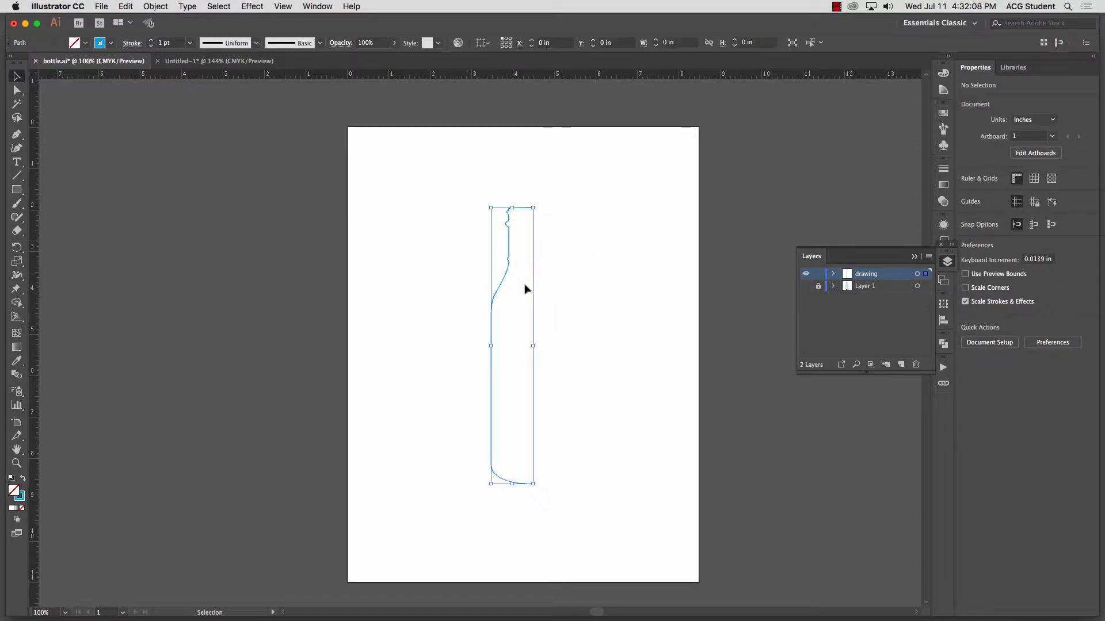
left_click(261, 7)
mouse_move(261, 80)
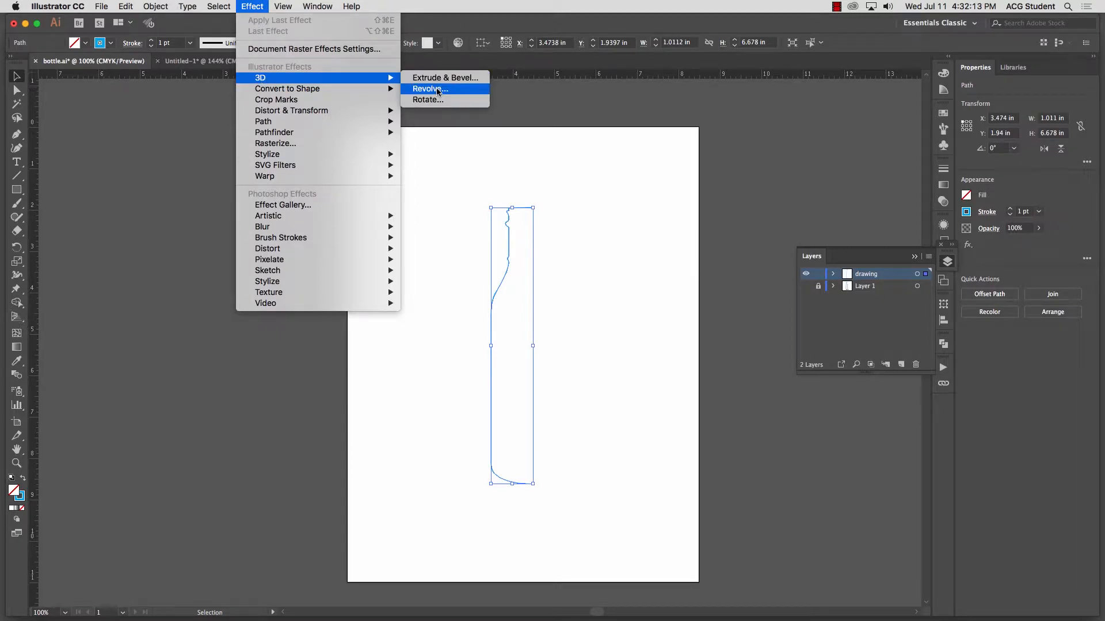
left_click(439, 91)
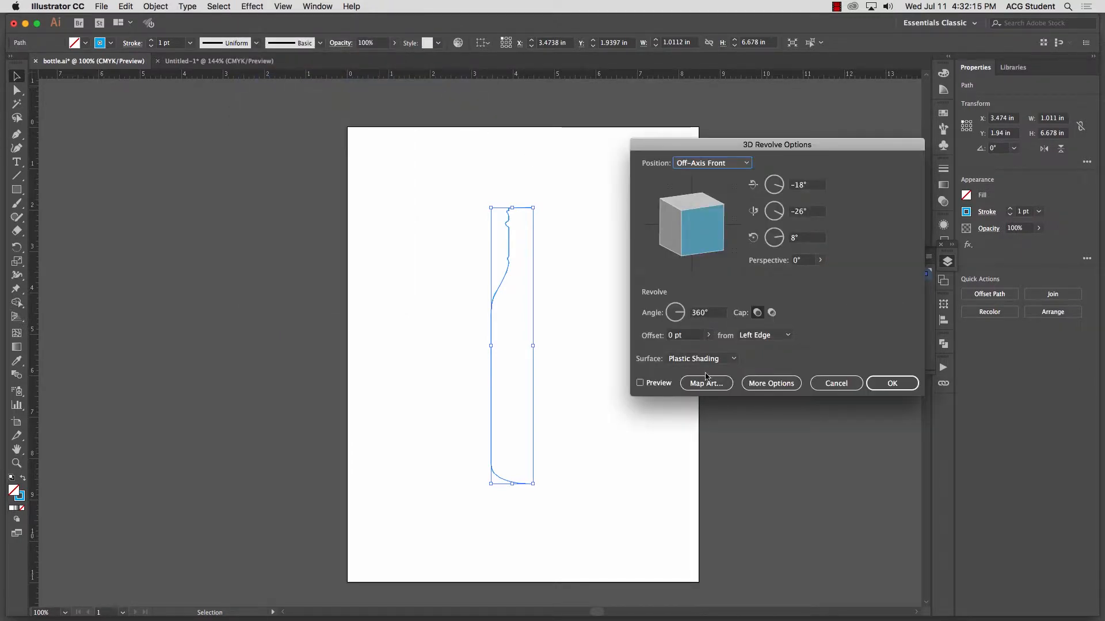
left_click(640, 383)
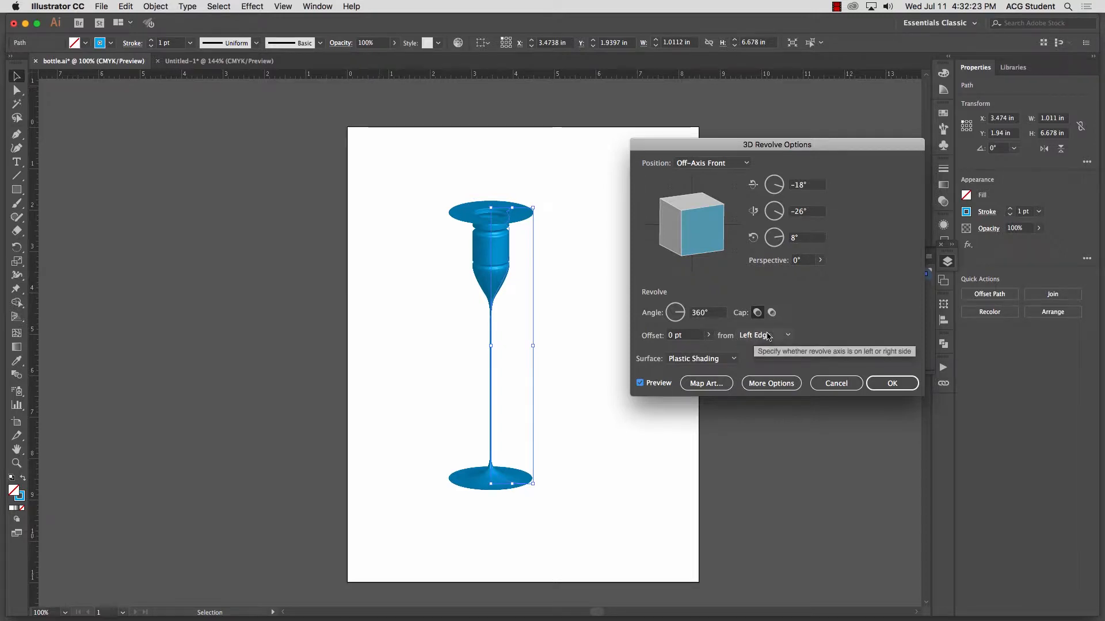
left_click(784, 335)
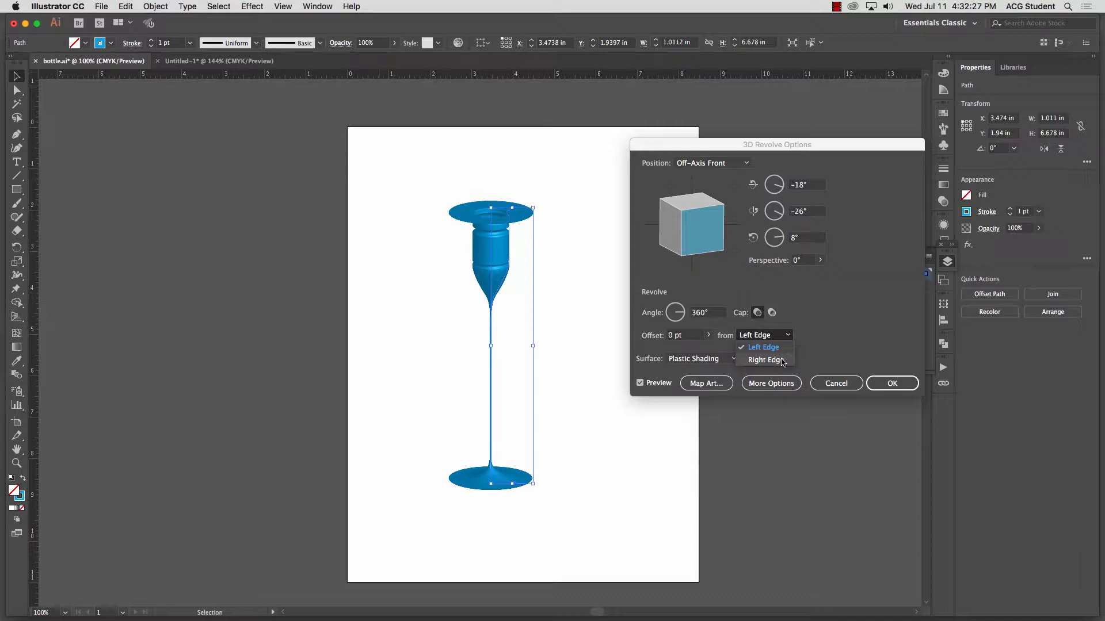
left_click(783, 361)
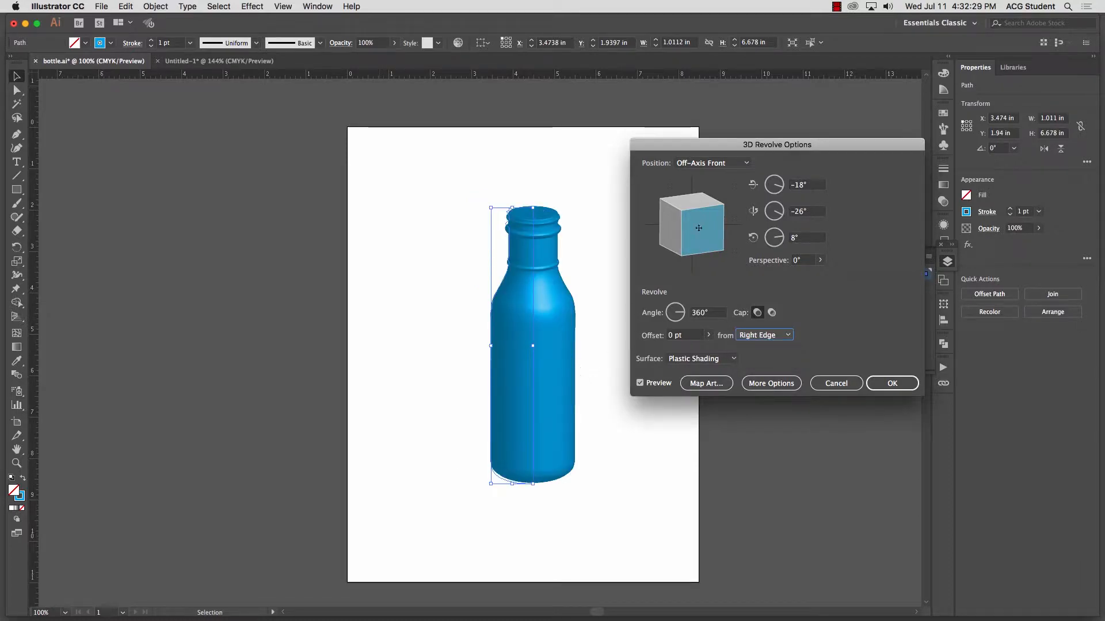
Step: Rotate the revolved bottle to -8°, 14° and 1°, apply the effect and deselect the bottle
mouse_move(699, 235)
left_mouse_down()
mouse_move(703, 228)
mouse_move(692, 233)
left_mouse_up()
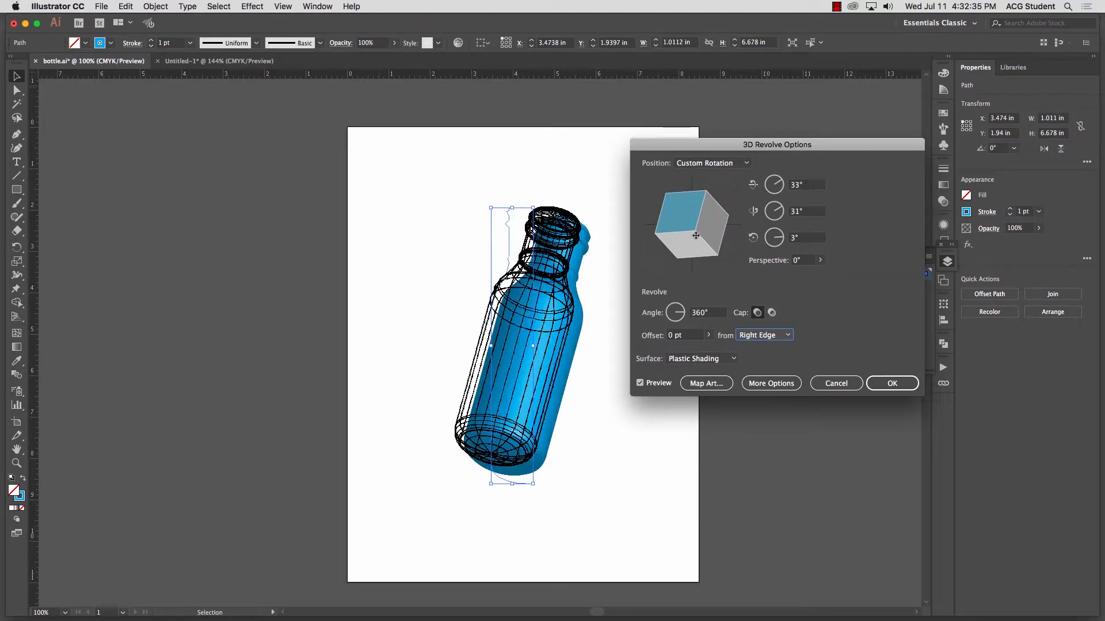
left_click_drag(680, 214, 692, 232)
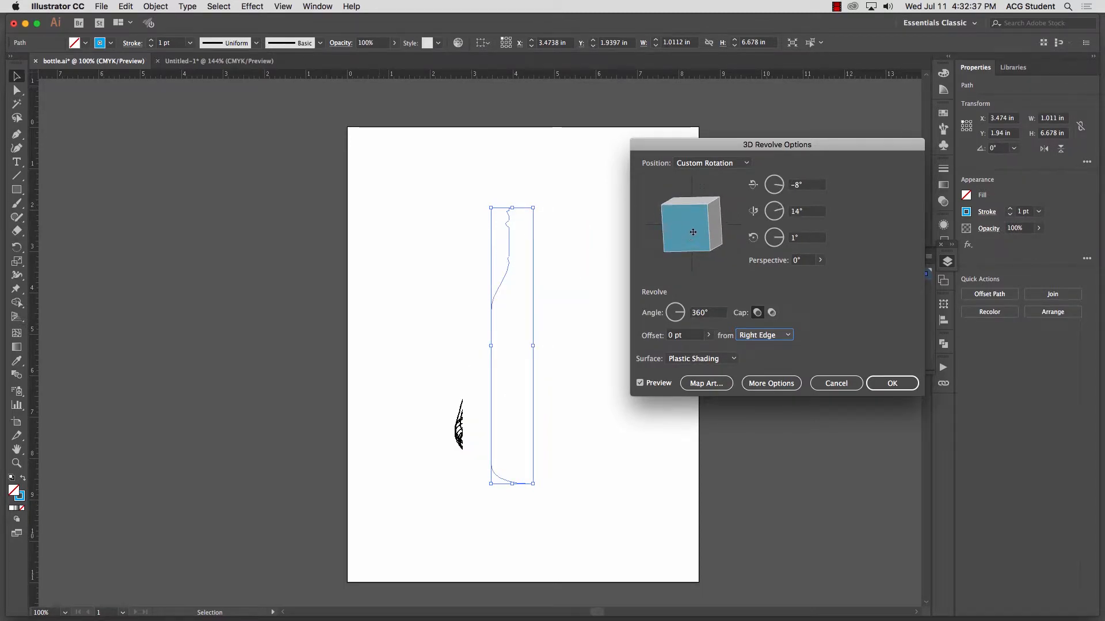
left_click(892, 384)
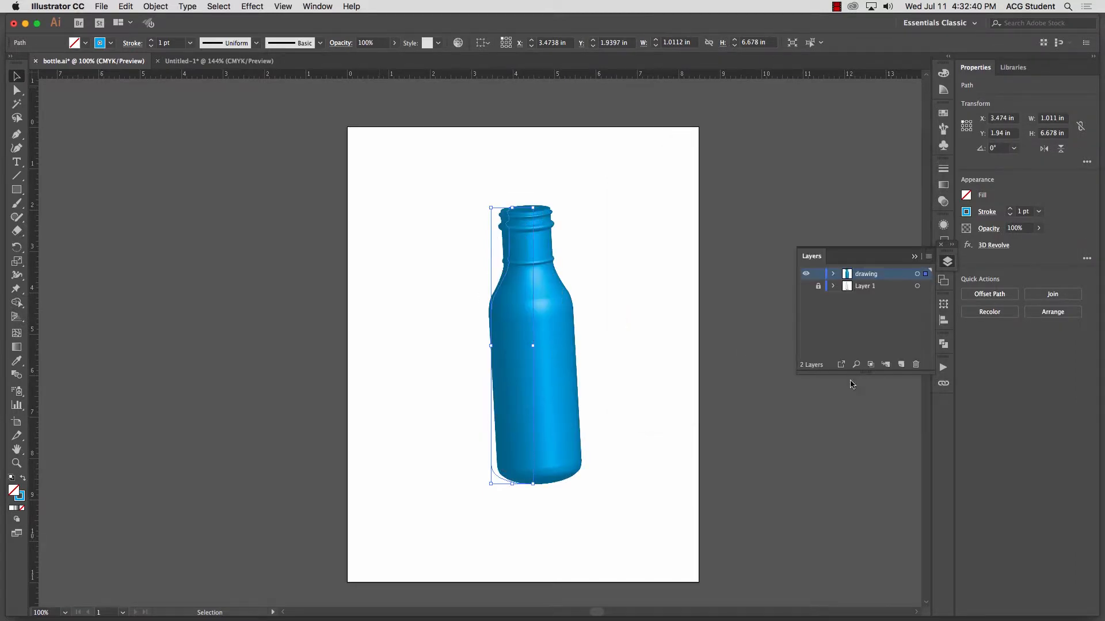
left_click(284, 265)
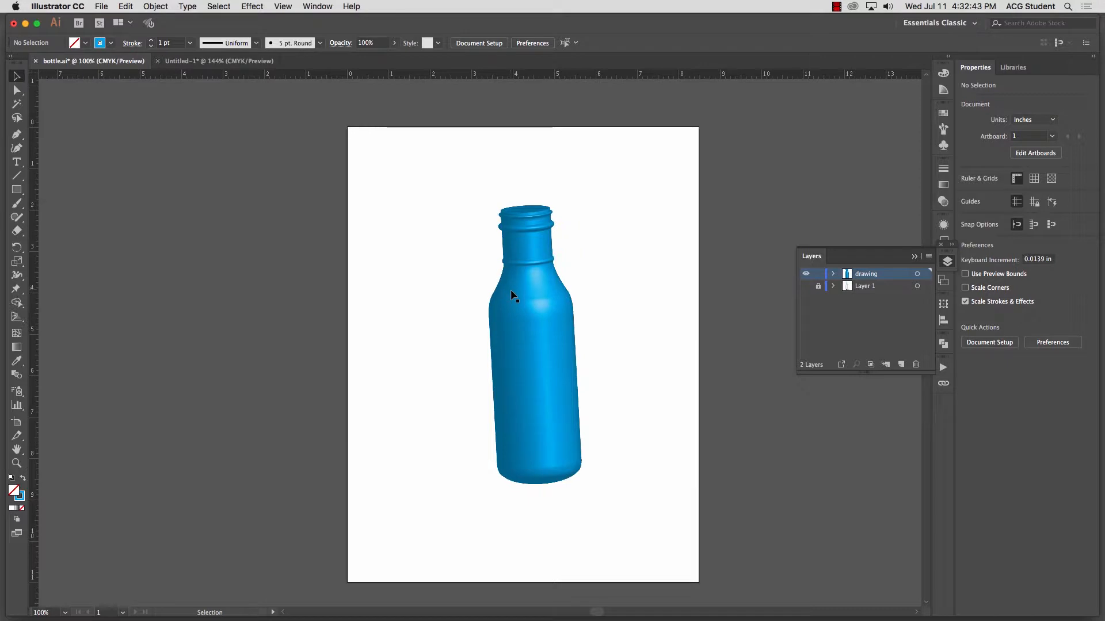
Step: Undo the bottle's 3D Revolve effect and place a vertical guide along the open ends of the half-bottle outline
key("super+z")
key("v")
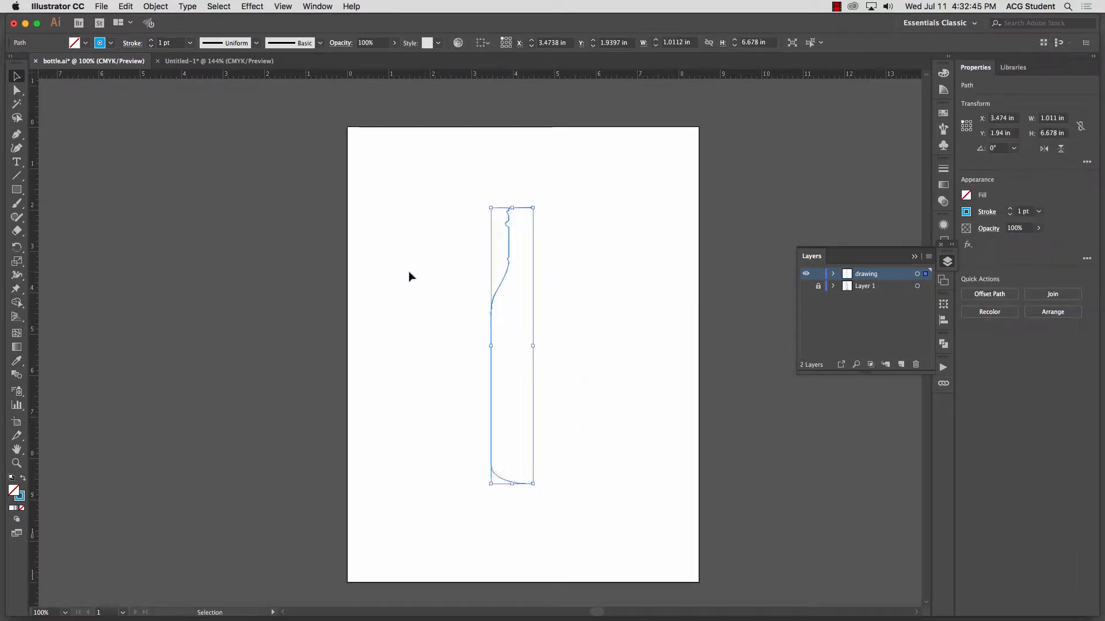
left_click(410, 277)
left_click(17, 463)
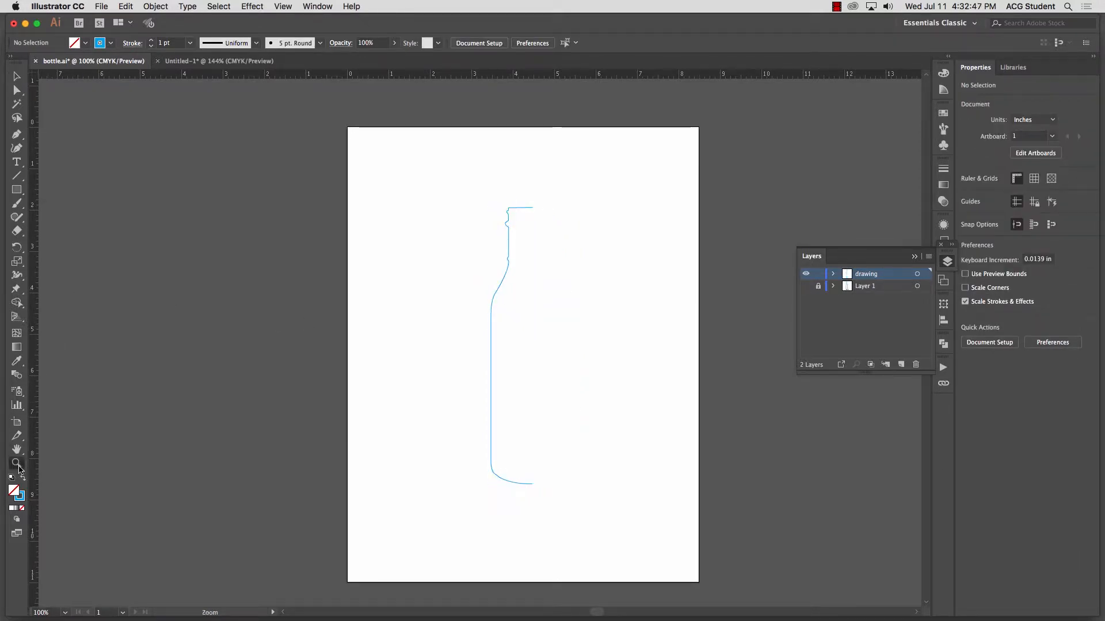
left_click_drag(37, 340, 534, 330)
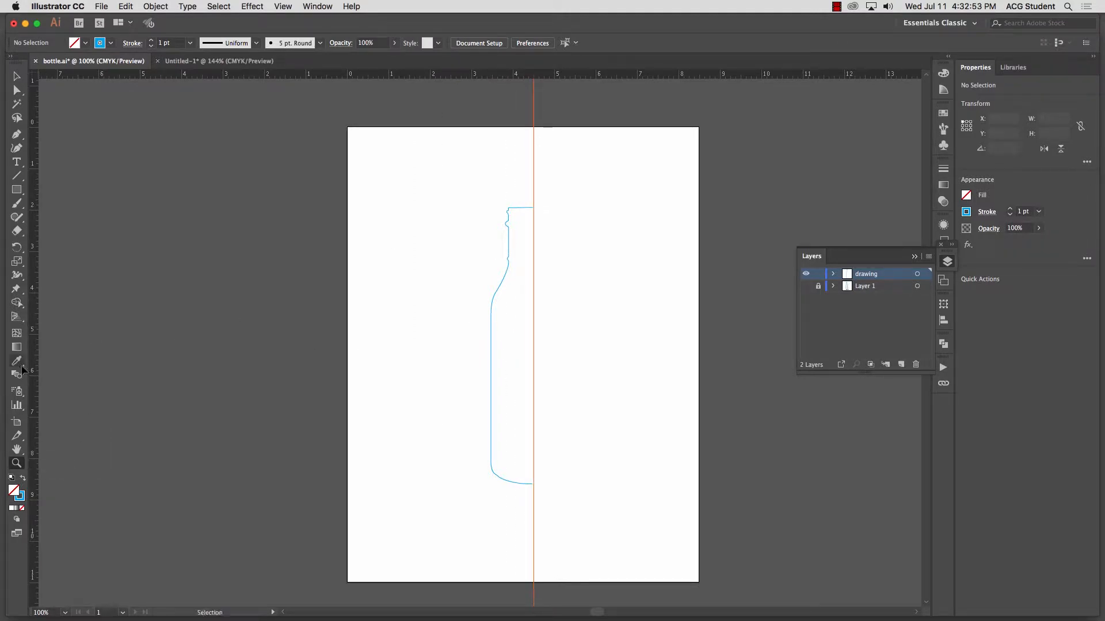
Step: Delete the open end anchor point of the horizontal line across the half-bottle's mouth
left_click_drag(391, 197, 697, 537)
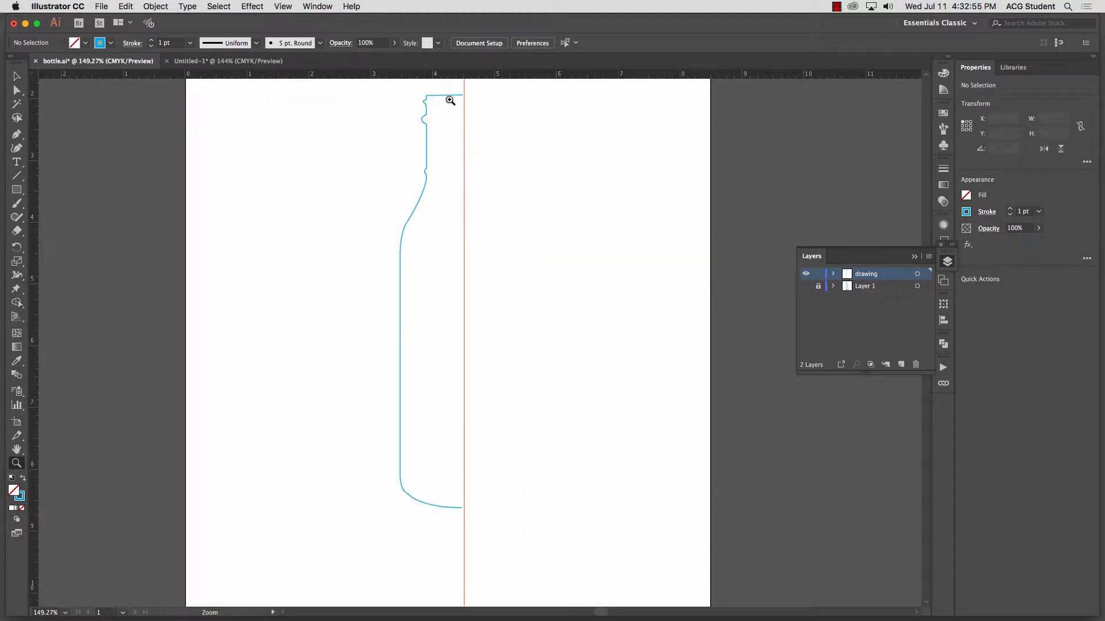
left_click(17, 77)
left_click(16, 90)
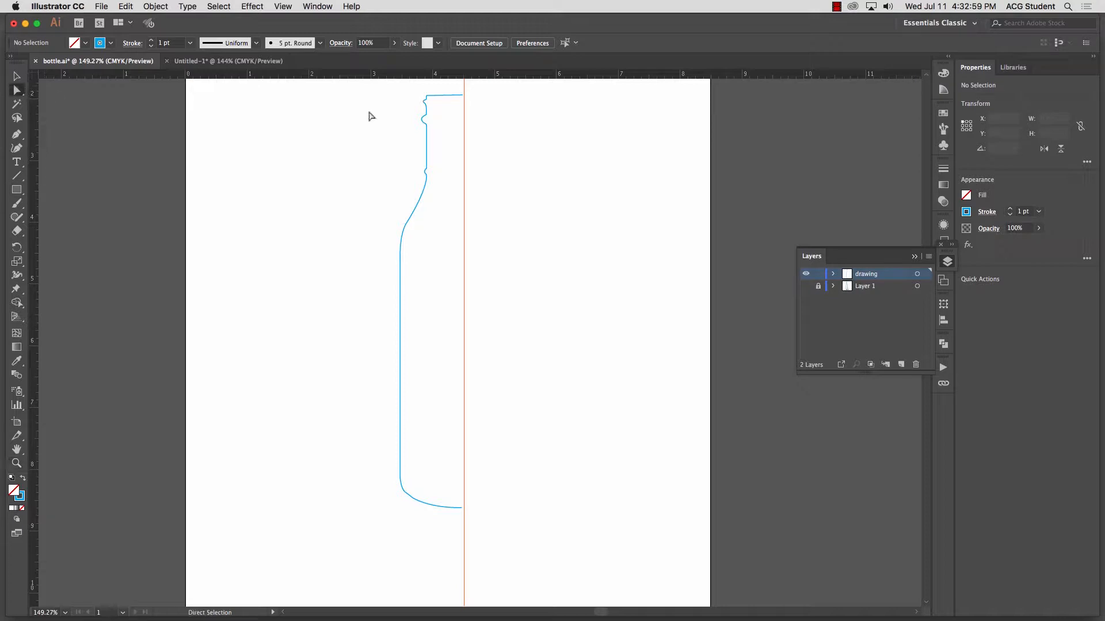
left_click(463, 96)
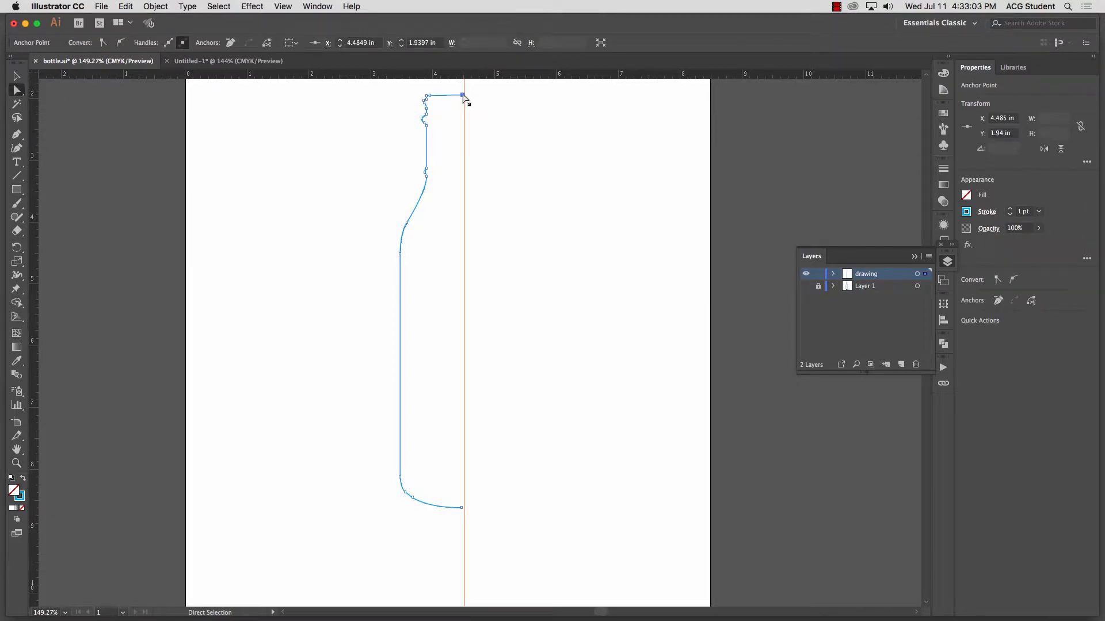
key("Delete")
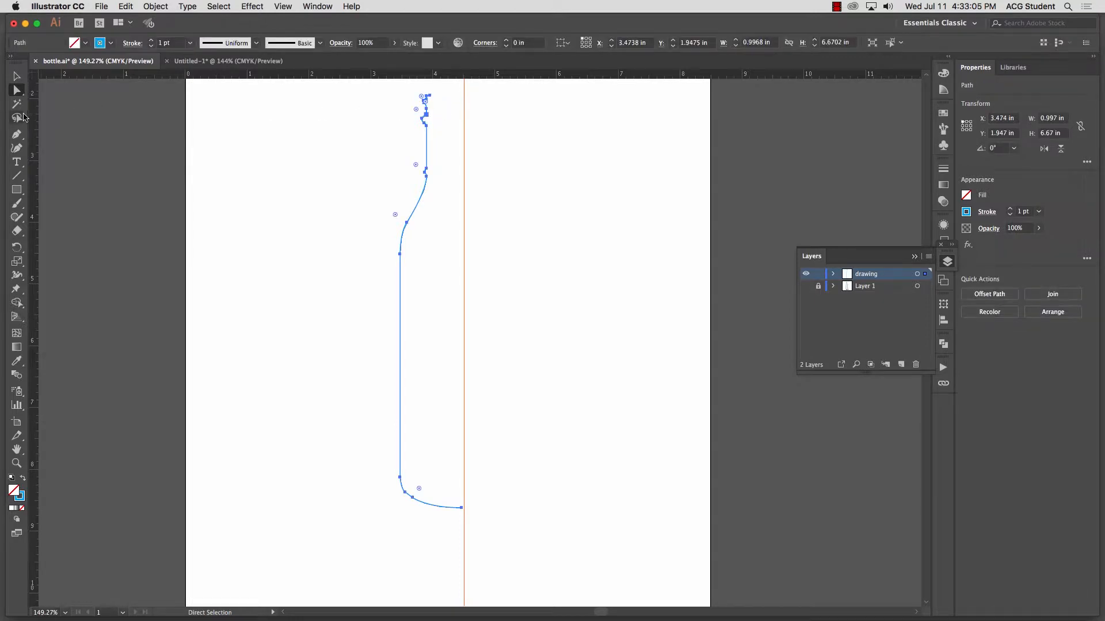
Step: Continue the neck's open end with the Pen tool, curving down inside the lip and running straight across to the guide
key("p")
left_click(430, 96)
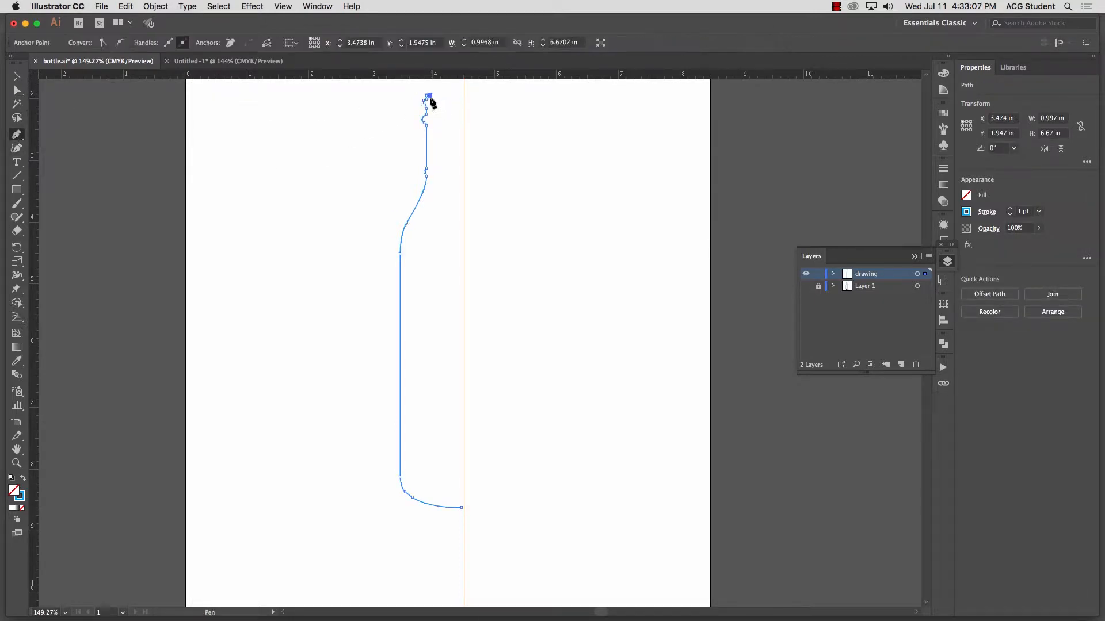
left_click_drag(434, 106, 438, 109)
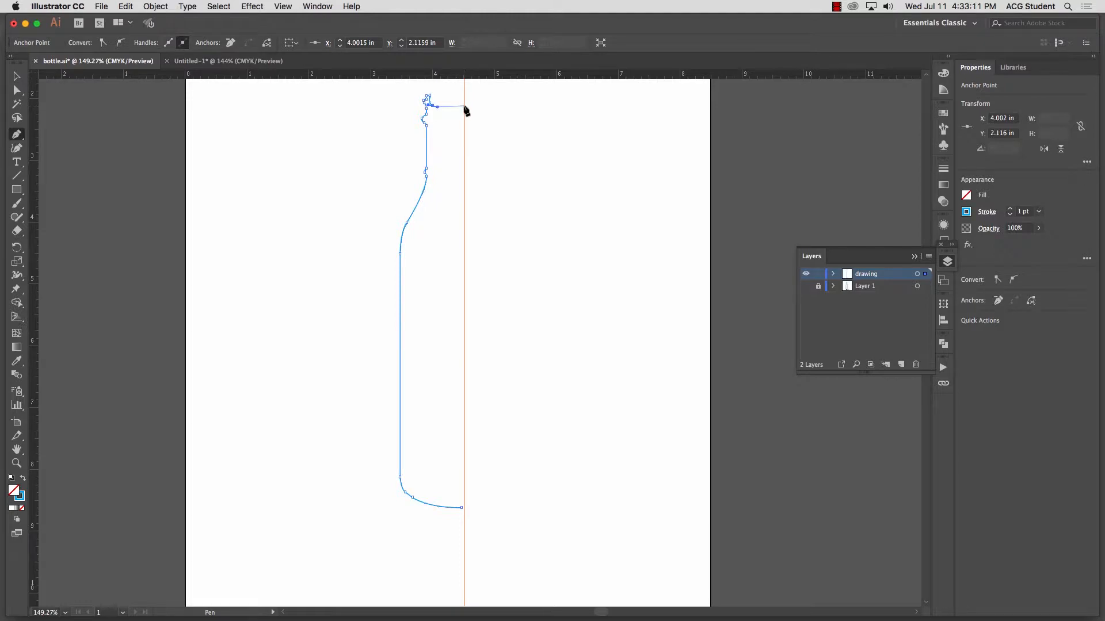
left_click(464, 106)
left_click(17, 77)
left_click(385, 183)
Step: Clear all guides around the redrawn half-bottle outline
left_click(286, 6)
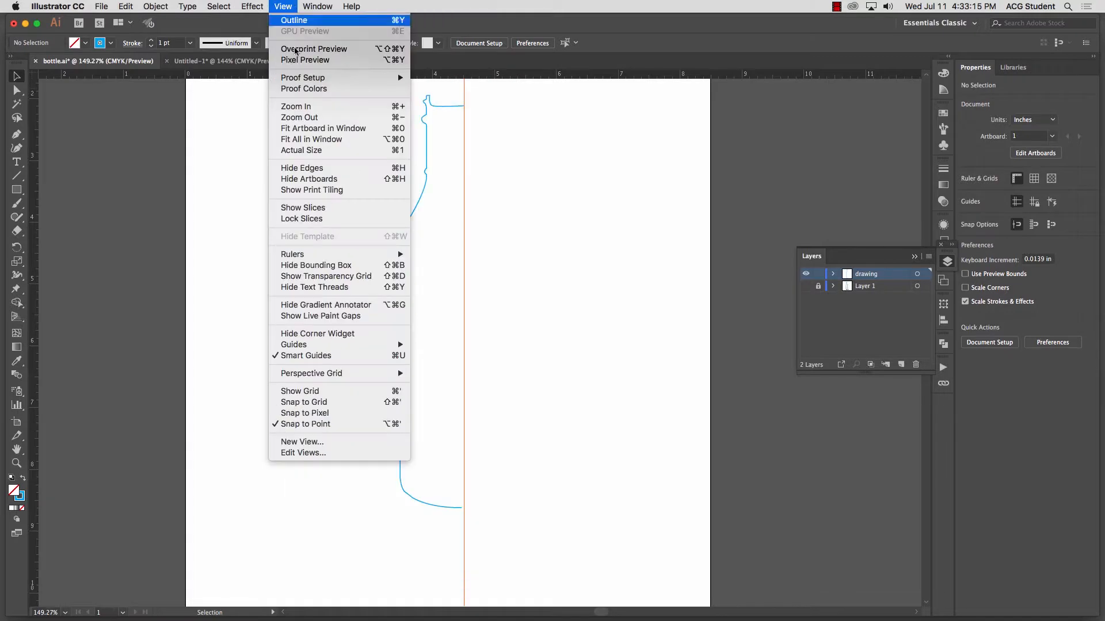
mouse_move(315, 345)
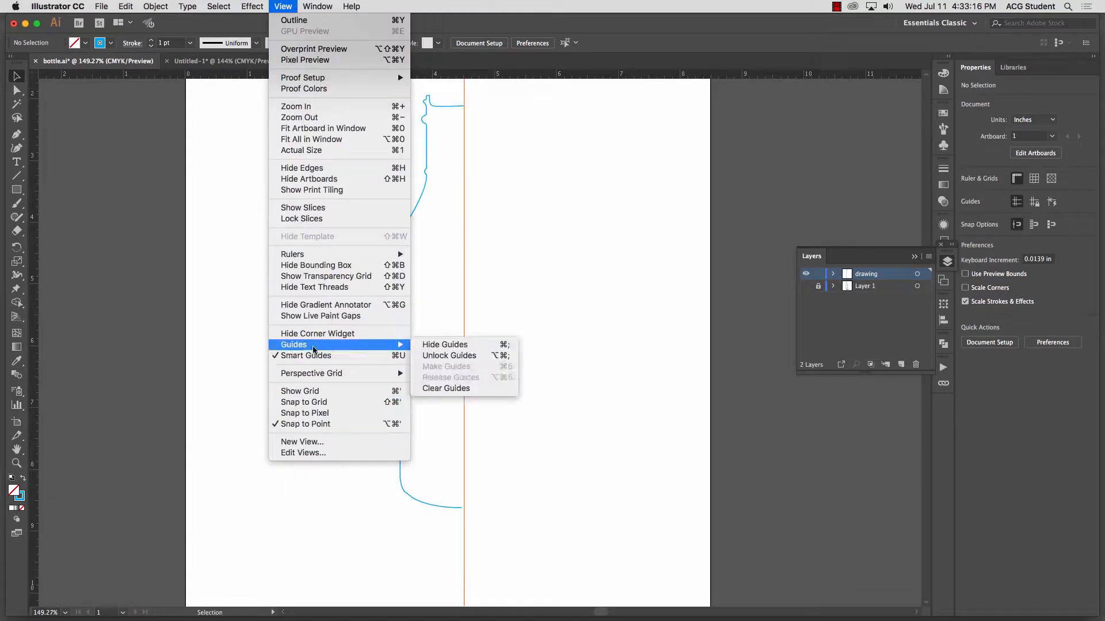
left_click(458, 388)
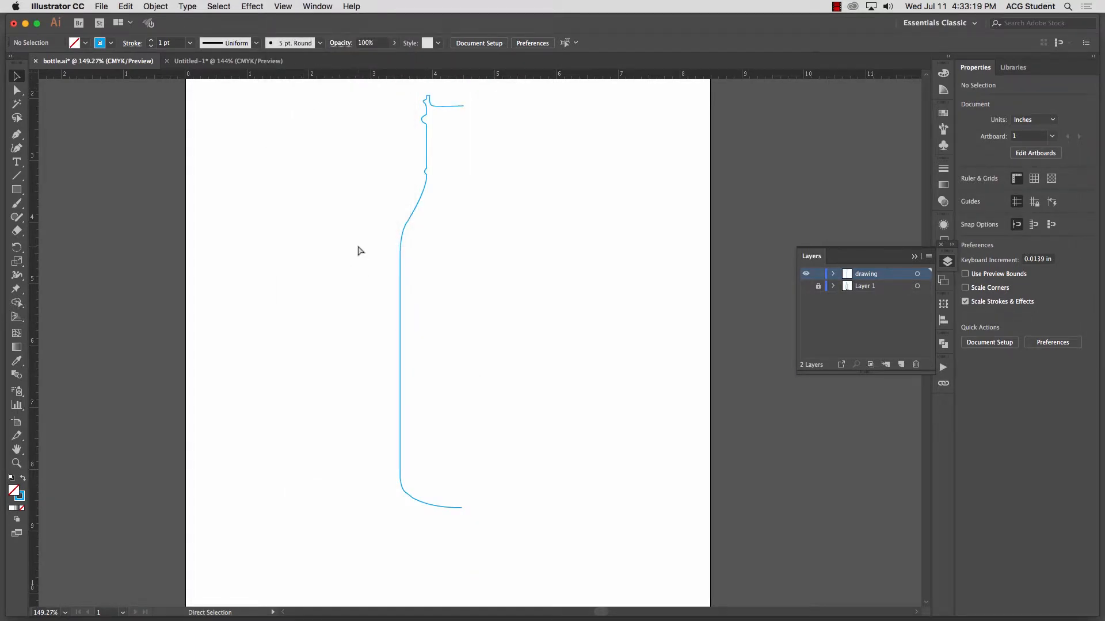
Step: Apply a previewed 360° 3D Revolve effect to the redrawn half-bottle path, with its offset from the Right Edge
key("super+minus")
key("super+minus")
key("super+minus")
left_click_drag(465, 267, 383, 208)
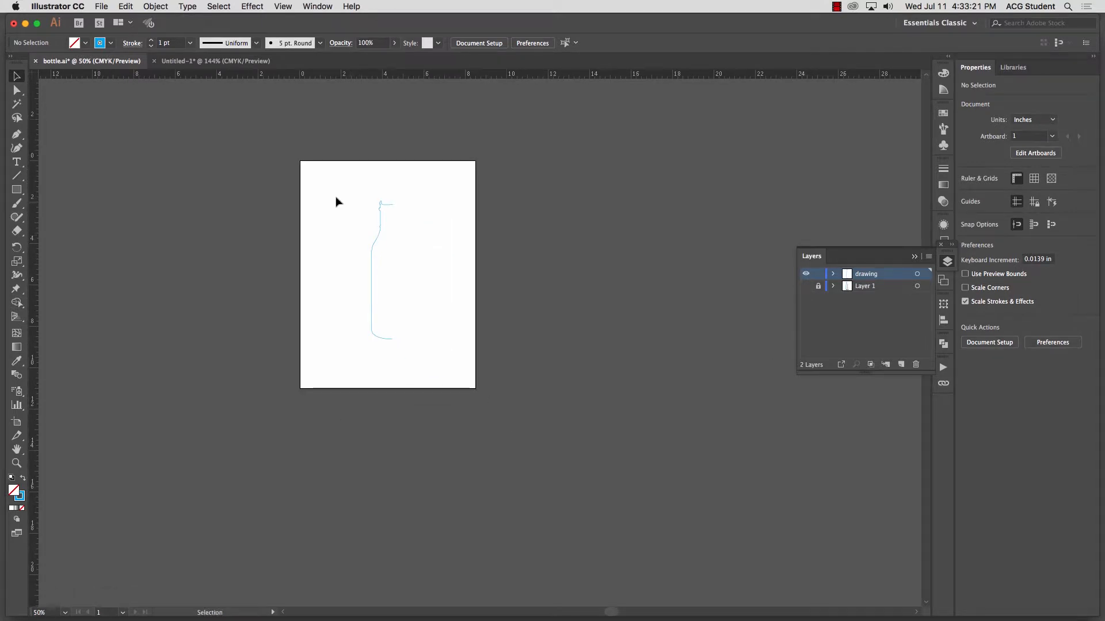
left_click(372, 271)
left_click(259, 4)
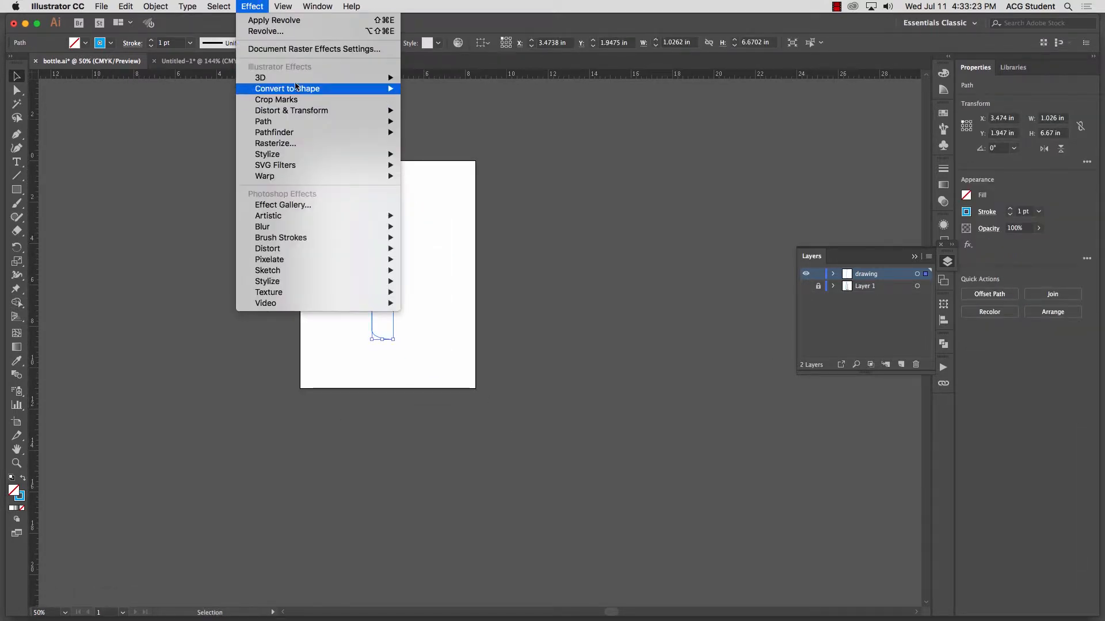
mouse_move(294, 78)
left_click(437, 88)
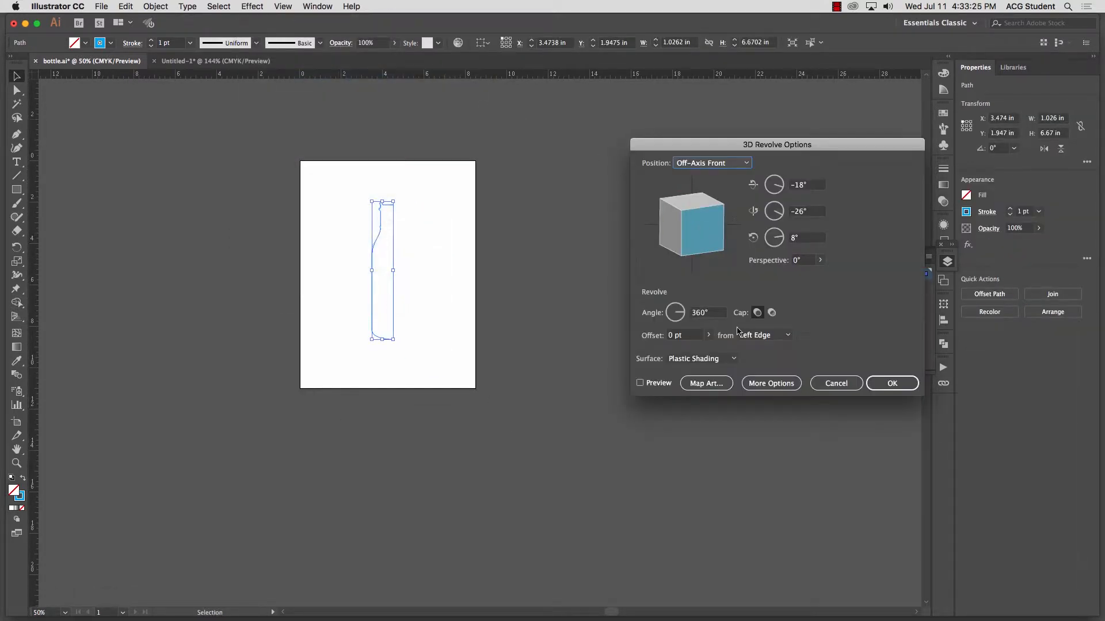
left_click(640, 384)
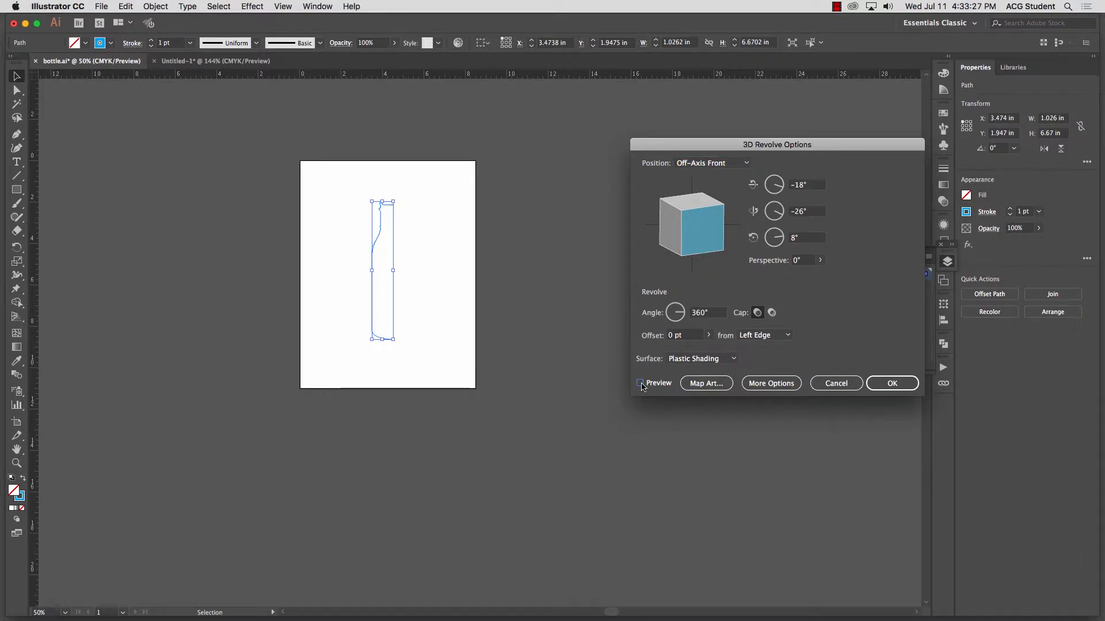
left_click(640, 383)
left_click(761, 336)
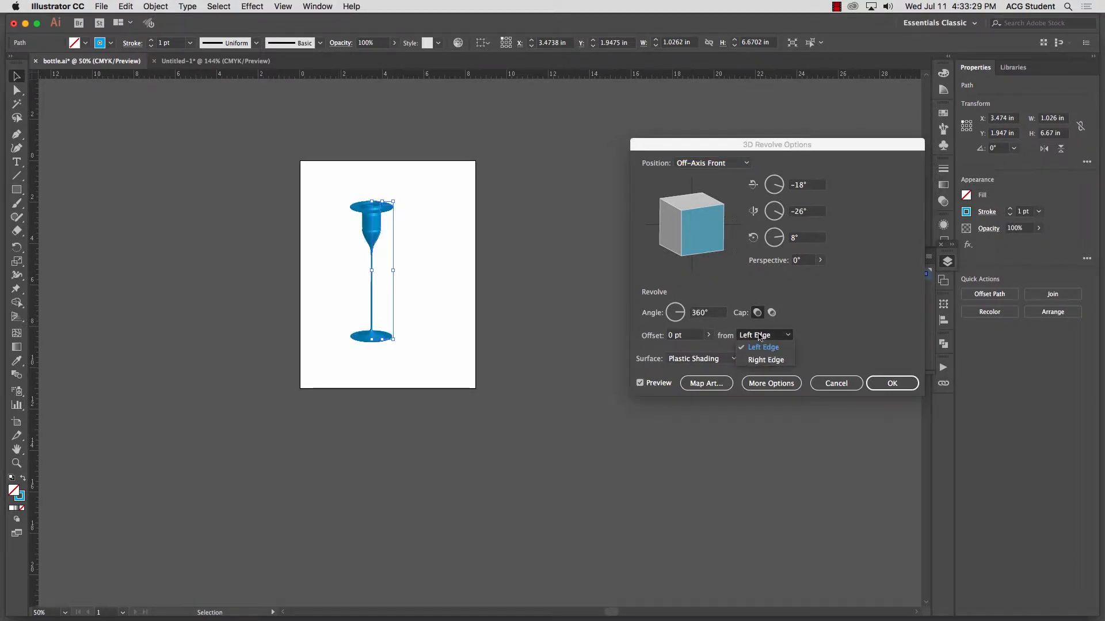
left_click(771, 361)
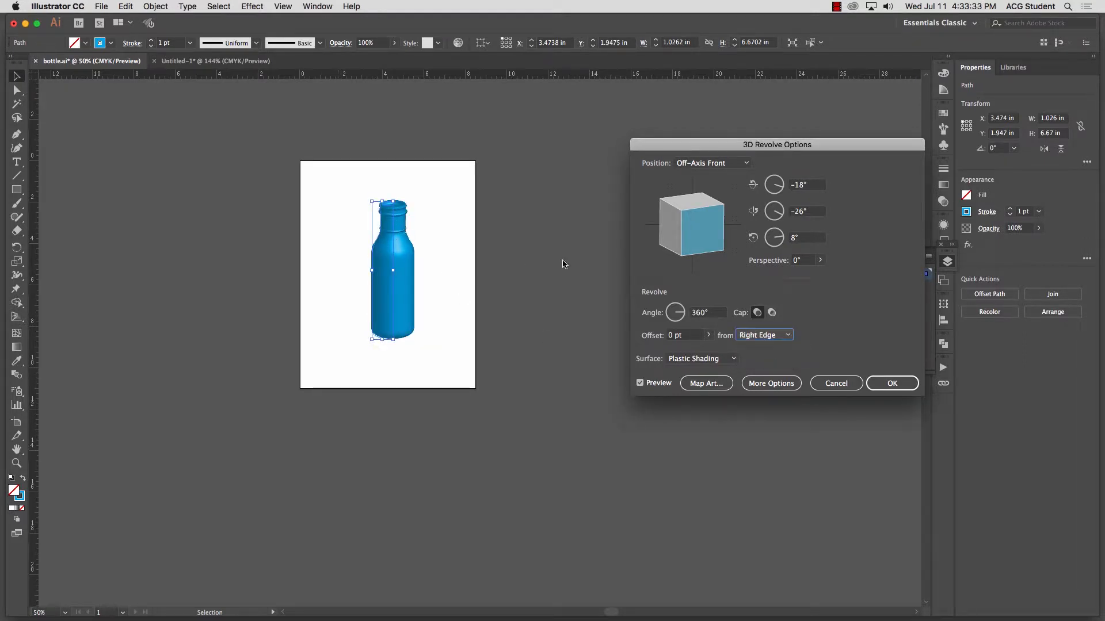
left_click(891, 383)
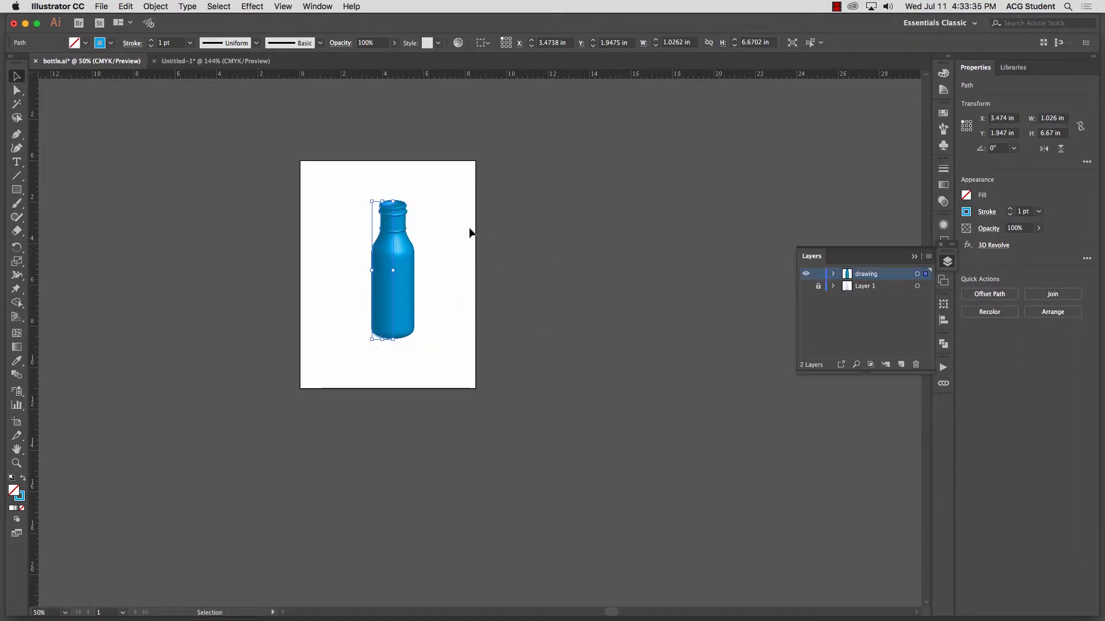
key("super+equal")
key("super+equal")
key("super+equal")
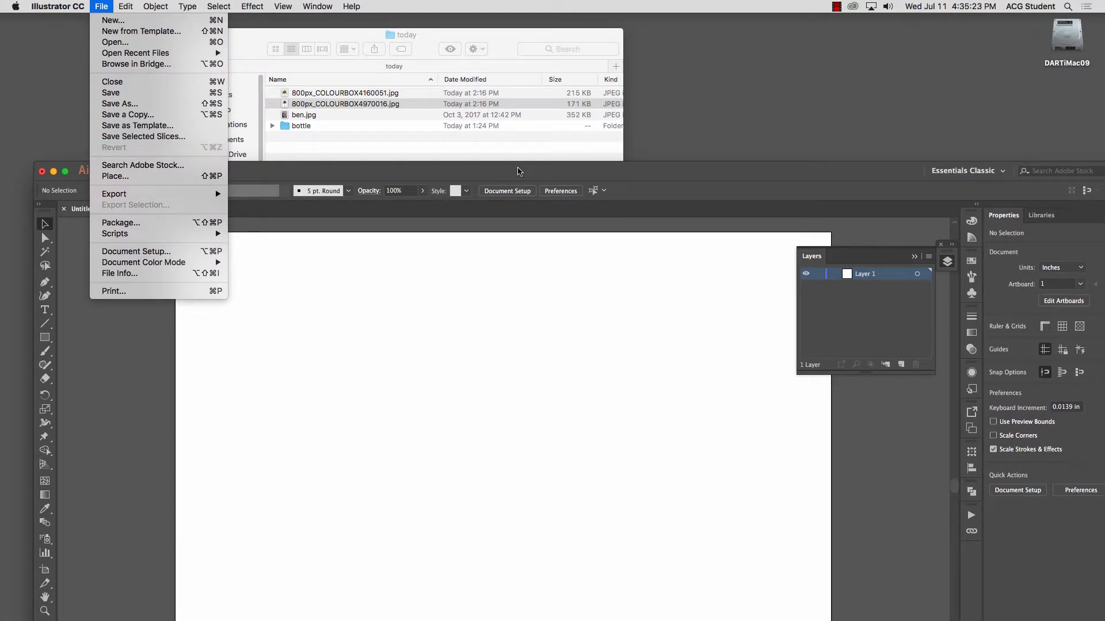
Step: Place the palm tree image 800px_COLOURBOX4970016.jpg from the "today" folder into the blank Untitled-1 document
left_click(518, 170)
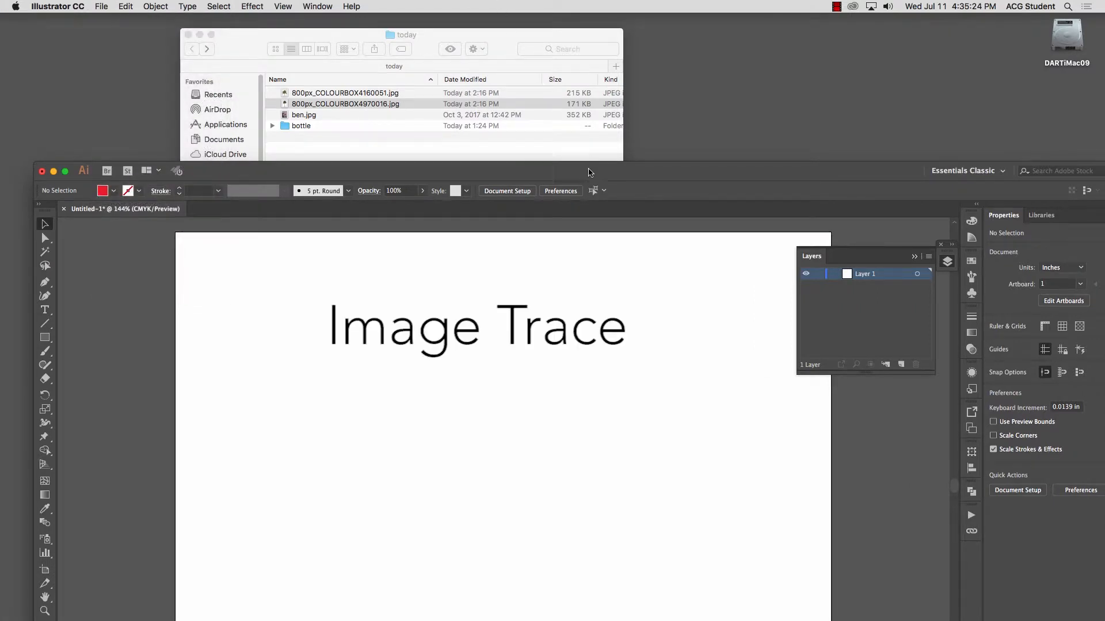
double_click(588, 172)
left_click(104, 7)
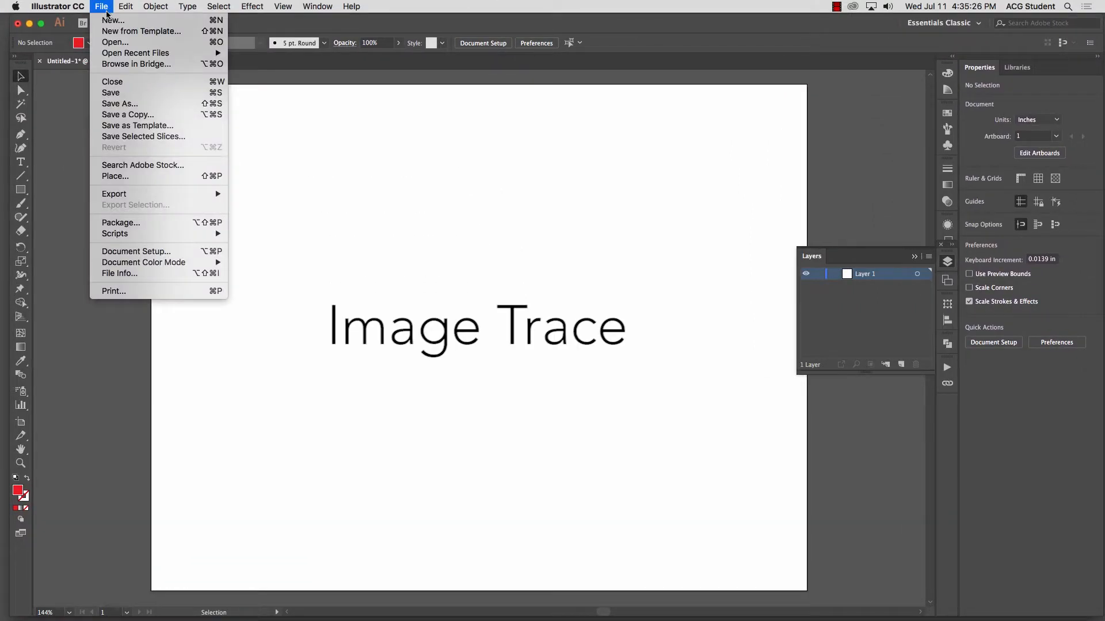
left_click(143, 176)
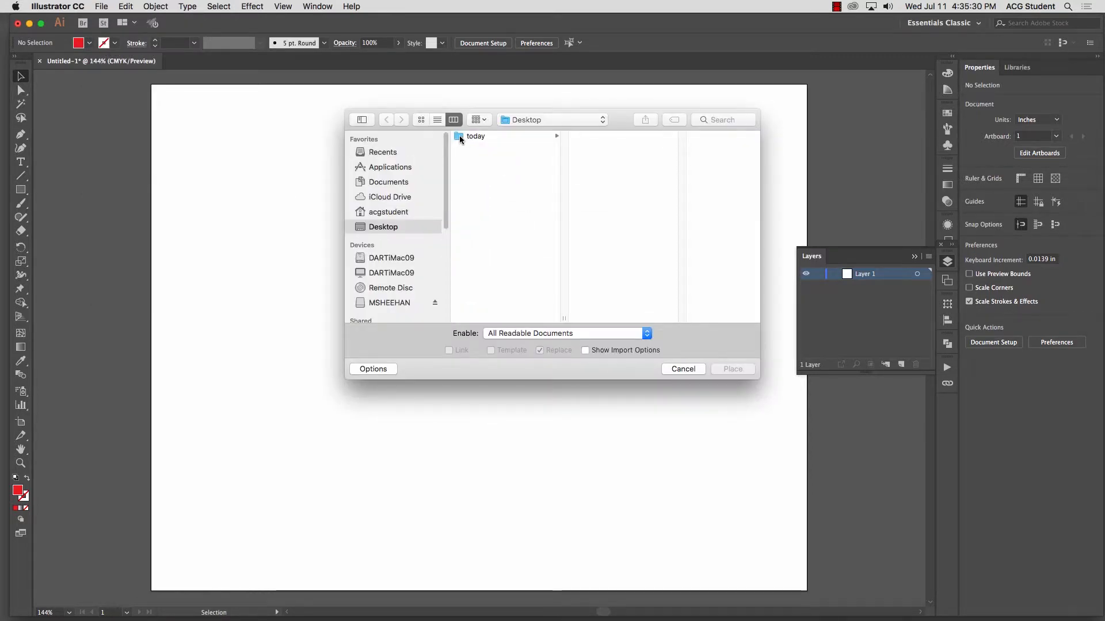
left_click(459, 135)
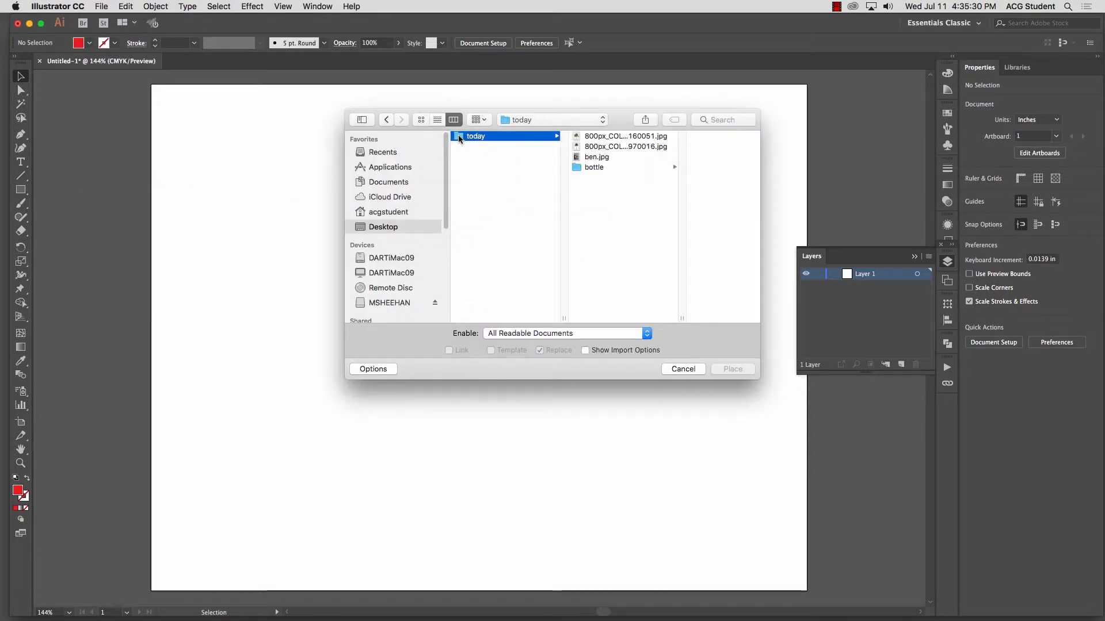
left_click(578, 147)
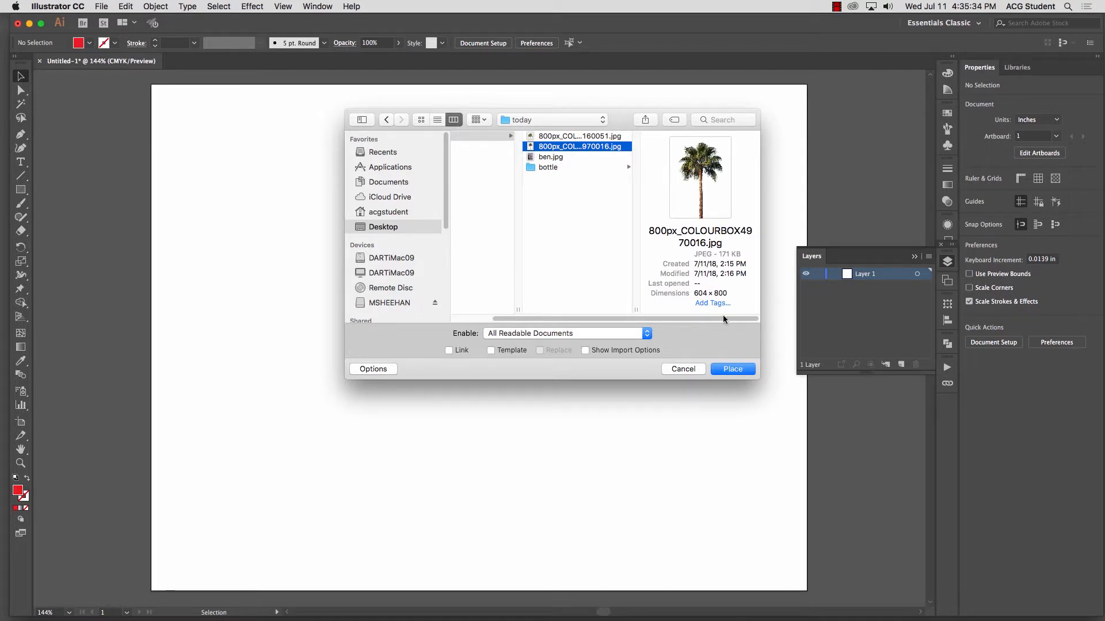
left_click(729, 369)
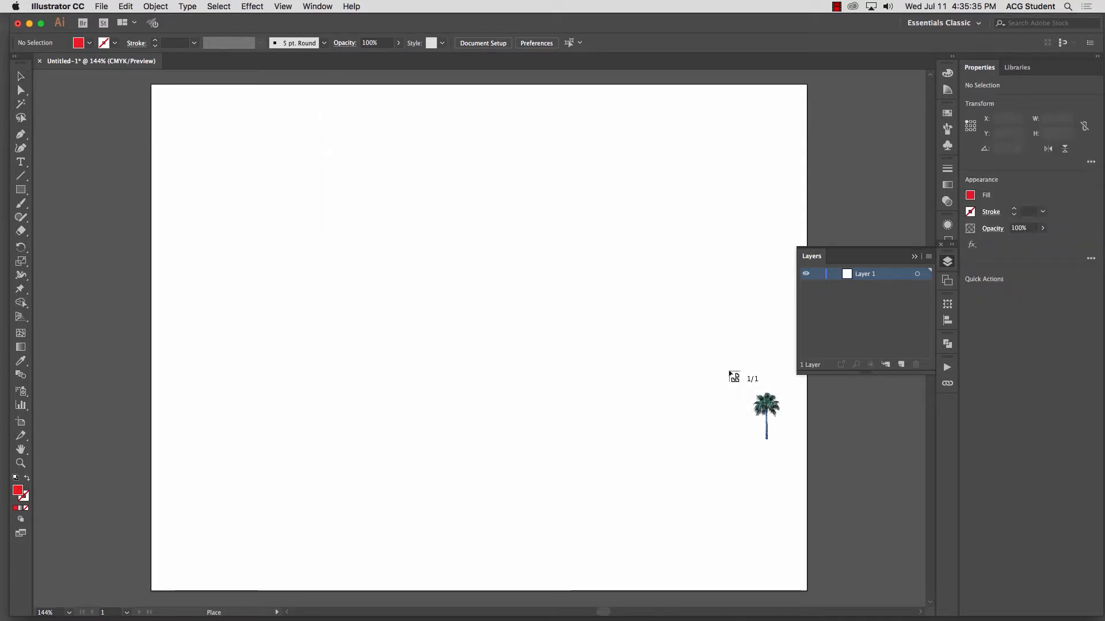
left_click(275, 140)
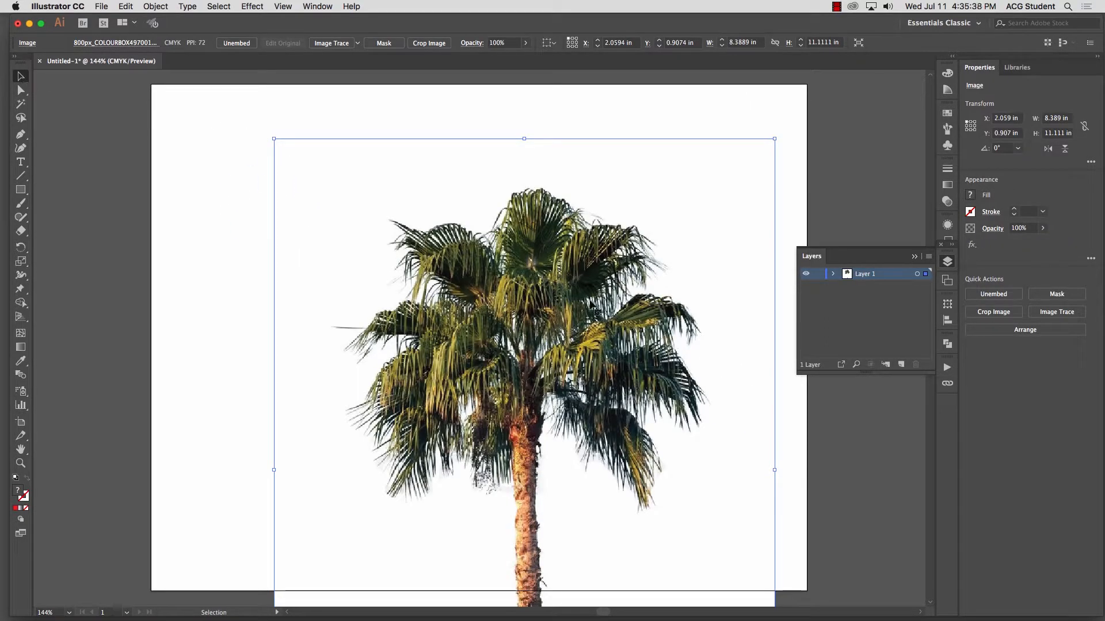
Step: Scale the palm image down to about 5.32 × 7.05 in and position it at about X 2.5 in, Y 0.57 in
key("super+minus")
key("super+minus")
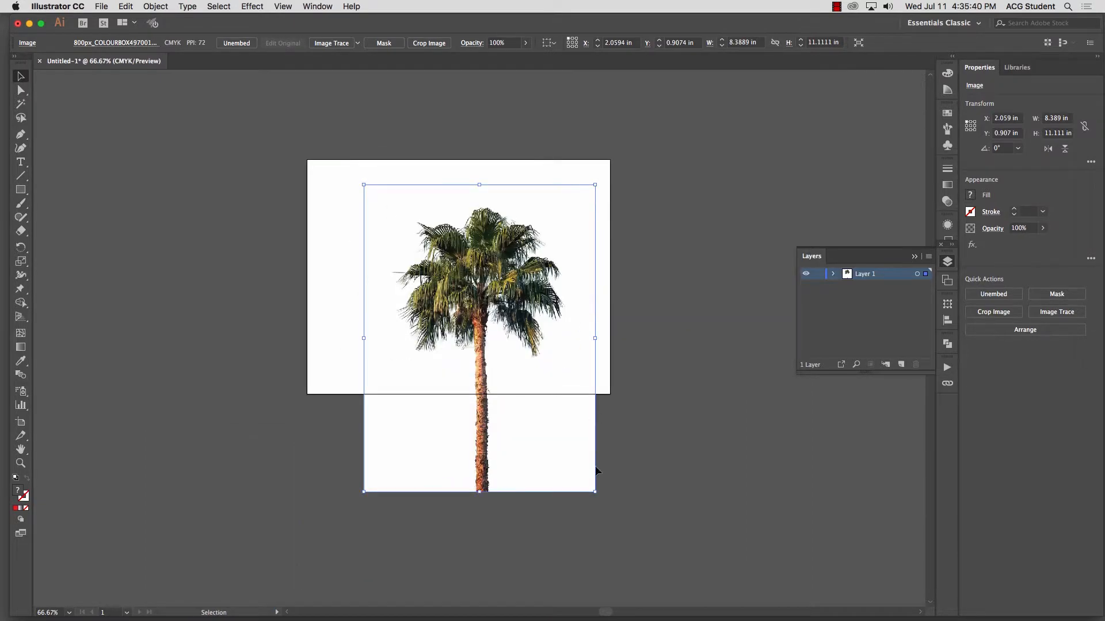
left_click_drag(596, 490, 511, 379)
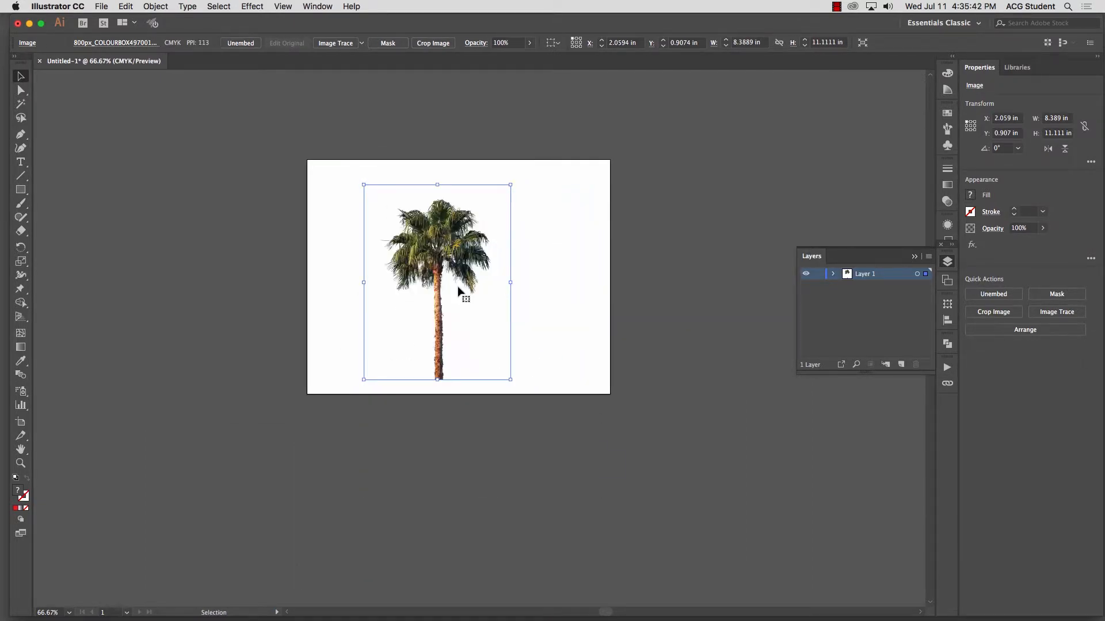
left_click_drag(458, 291, 392, 258)
key("a")
key("super+equal")
key("super+equal")
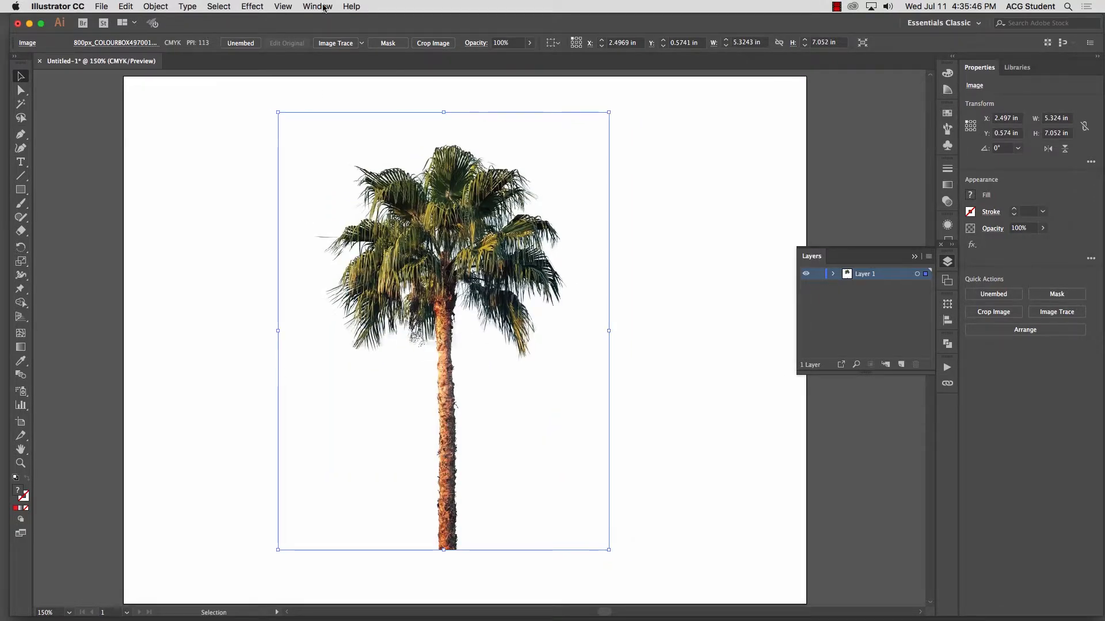
Step: Open Image Trace for the palm image, show its advanced settings and enable Ignore White
left_click(317, 7)
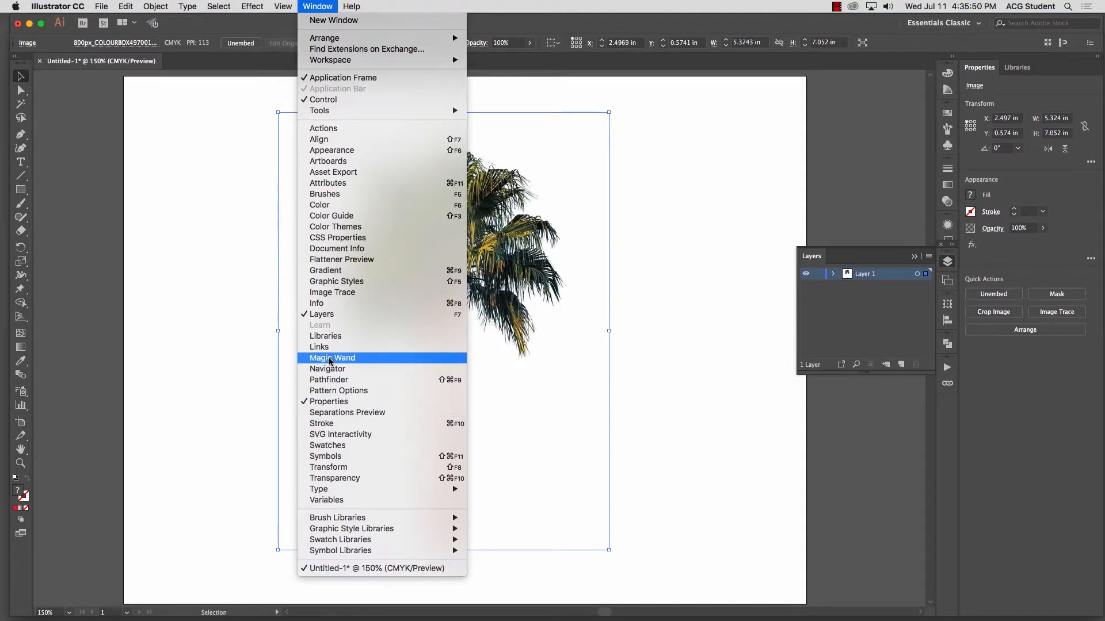
left_click(336, 295)
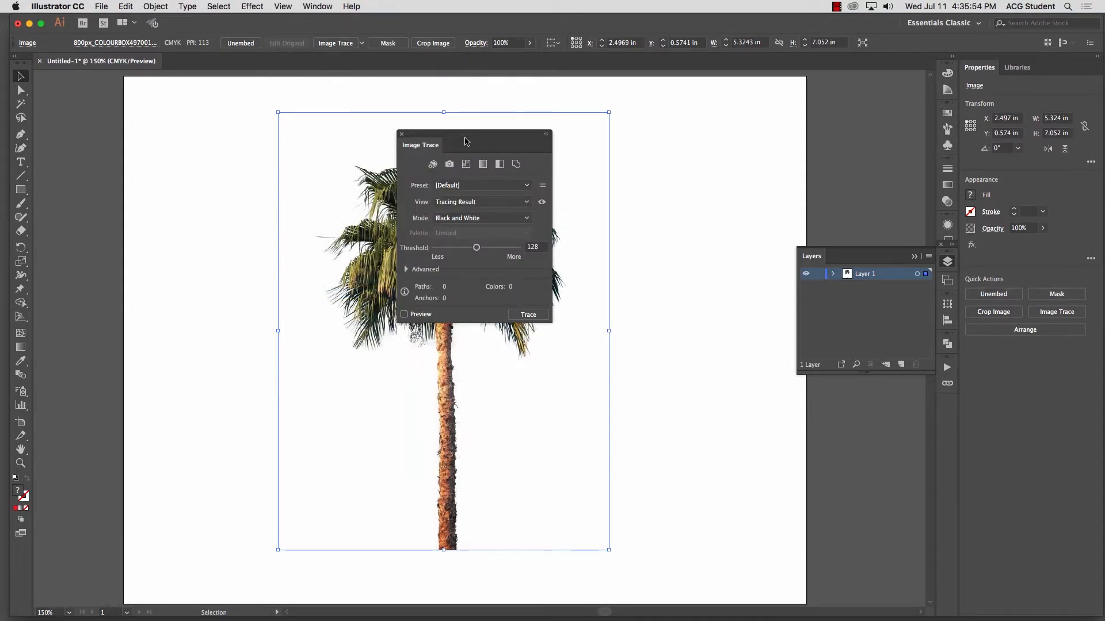
mouse_move(462, 137)
left_mouse_down()
mouse_move(179, 133)
mouse_move(165, 123)
left_mouse_up()
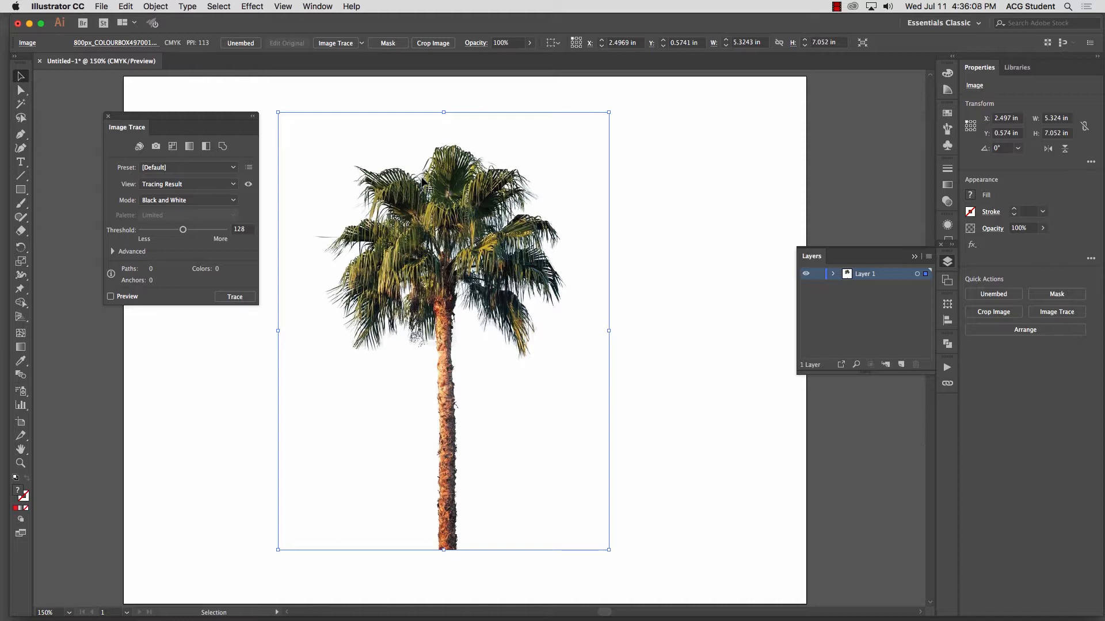
left_click(113, 252)
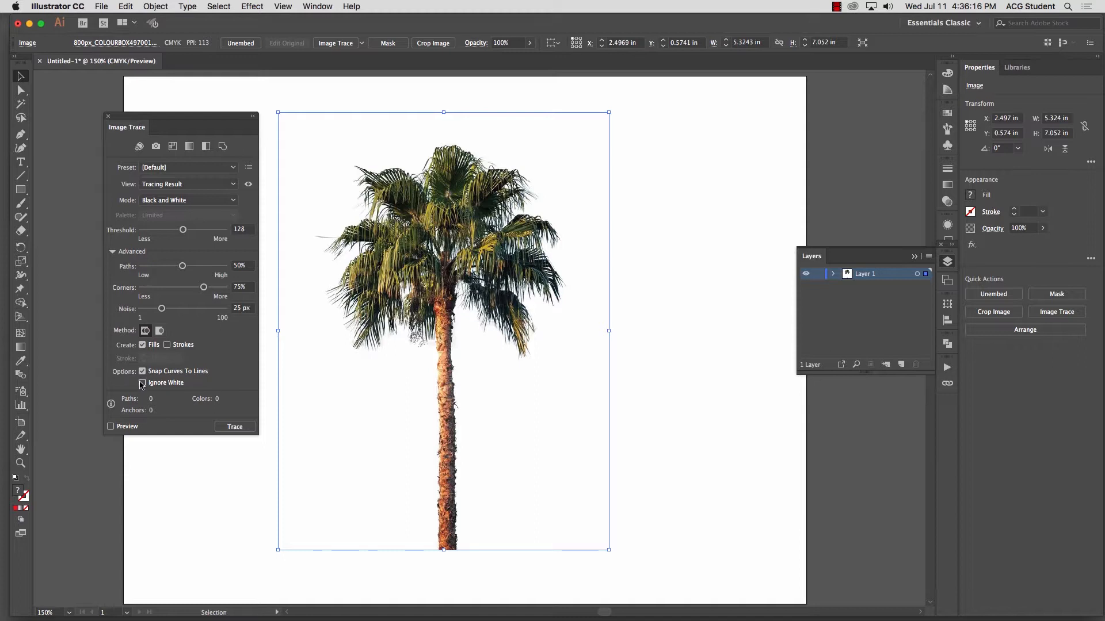
left_click(142, 384)
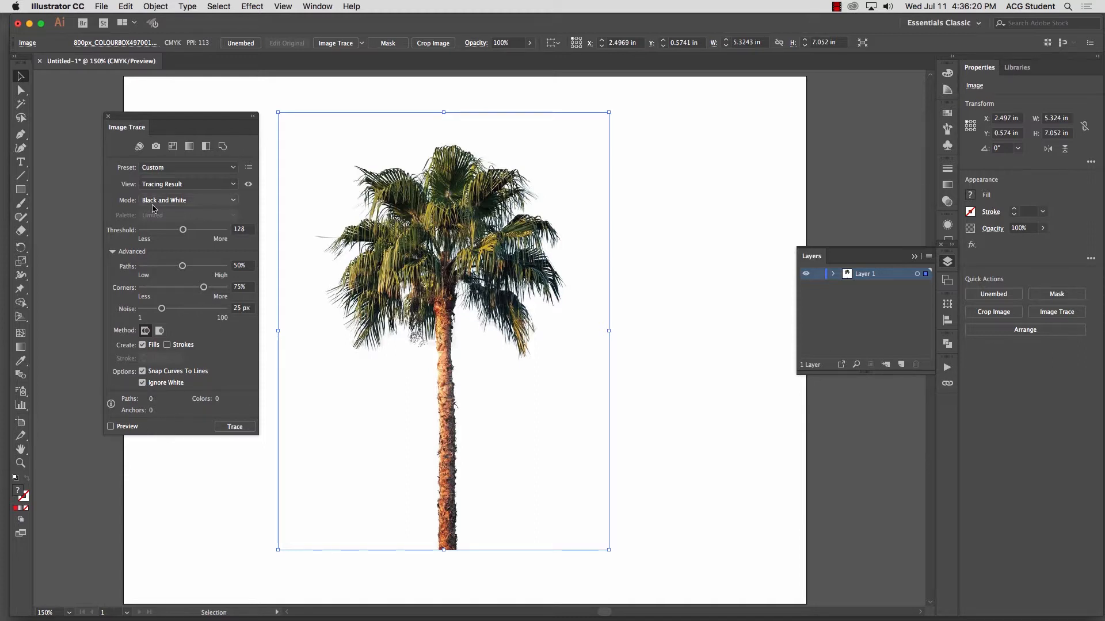
Step: Preview the palm trace in Black and White mode, adjusting Threshold to 140 and Paths to 35%
left_click(190, 201)
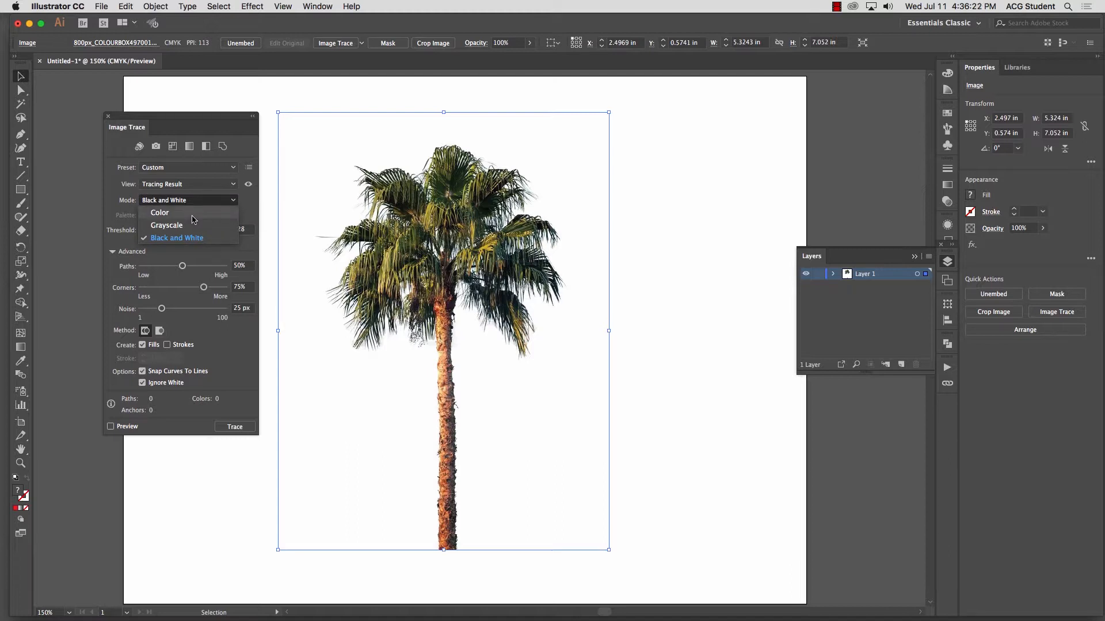
left_click(196, 202)
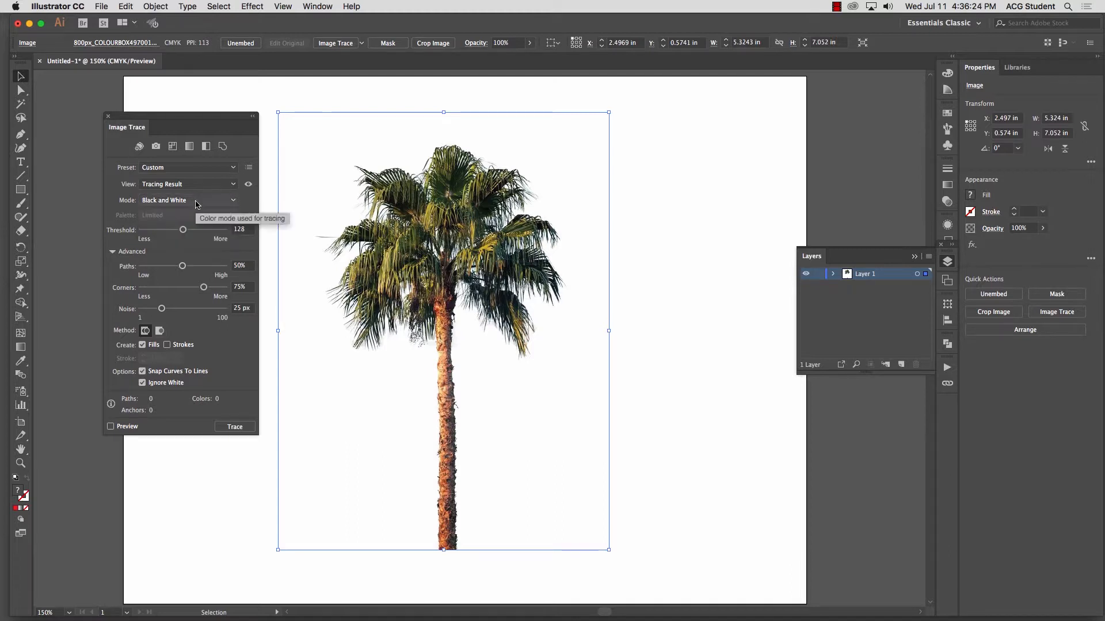
left_click(110, 426)
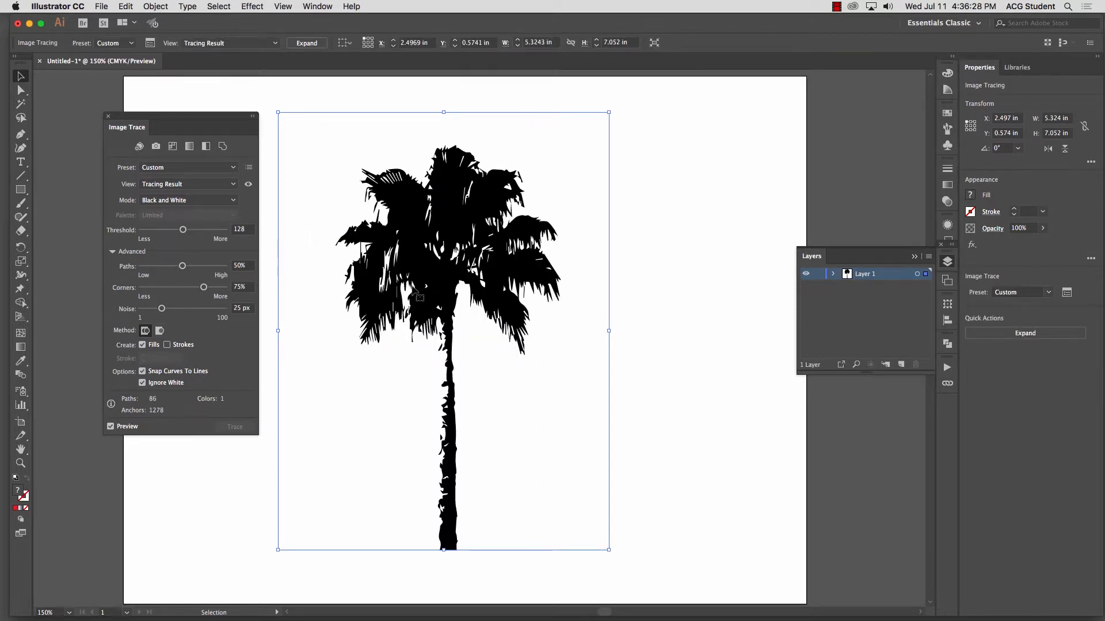
mouse_move(183, 228)
left_mouse_down()
mouse_move(193, 230)
mouse_move(191, 268)
left_mouse_up()
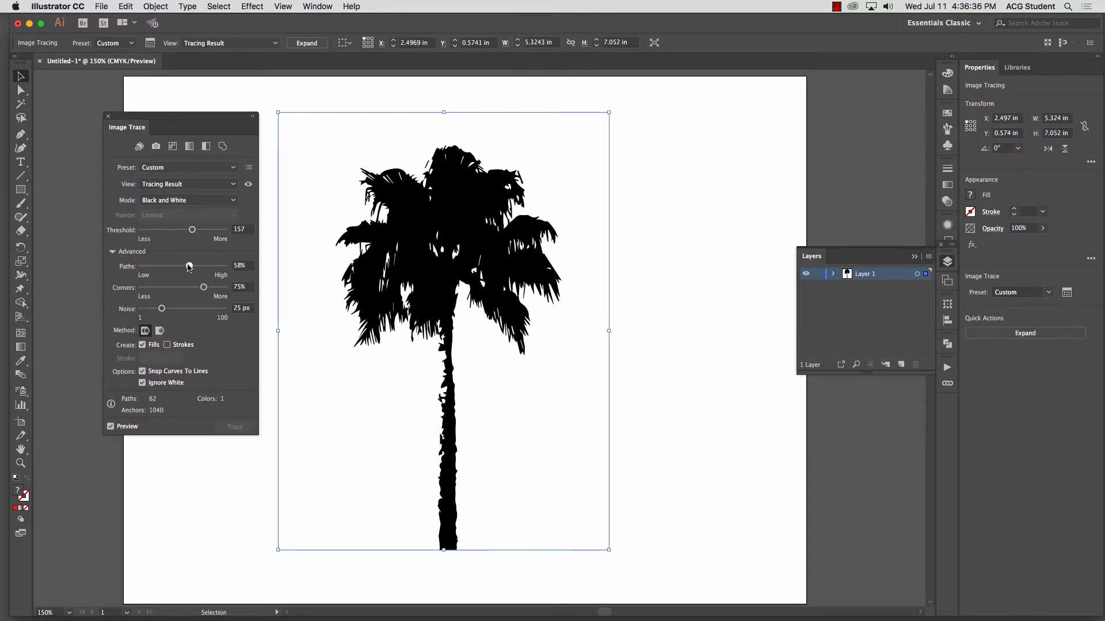
left_click_drag(184, 266, 170, 266)
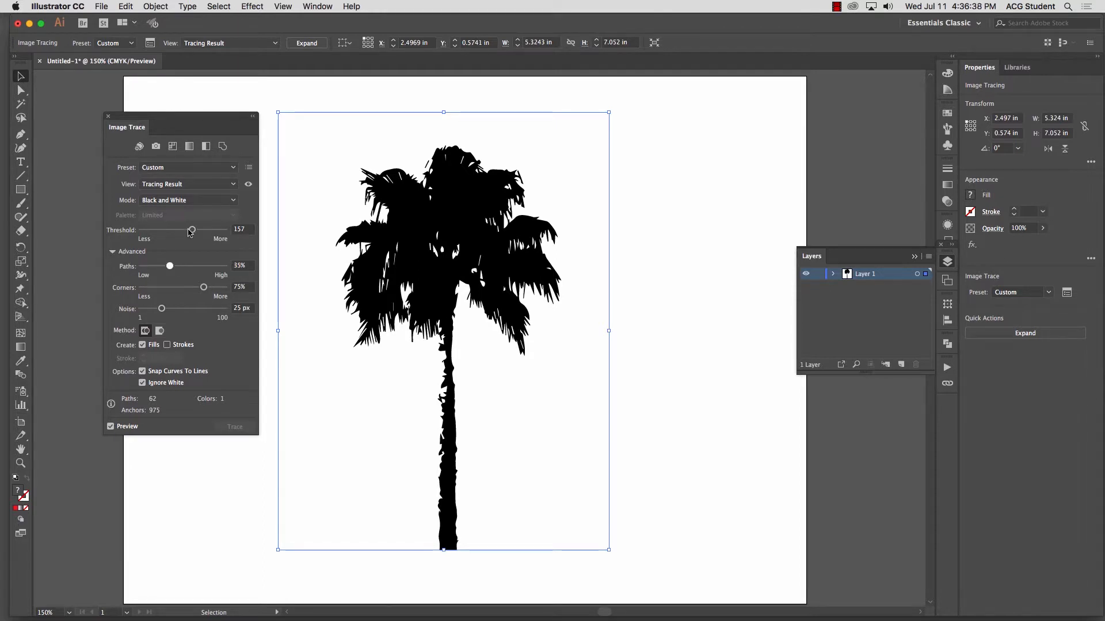
left_click_drag(192, 230, 188, 229)
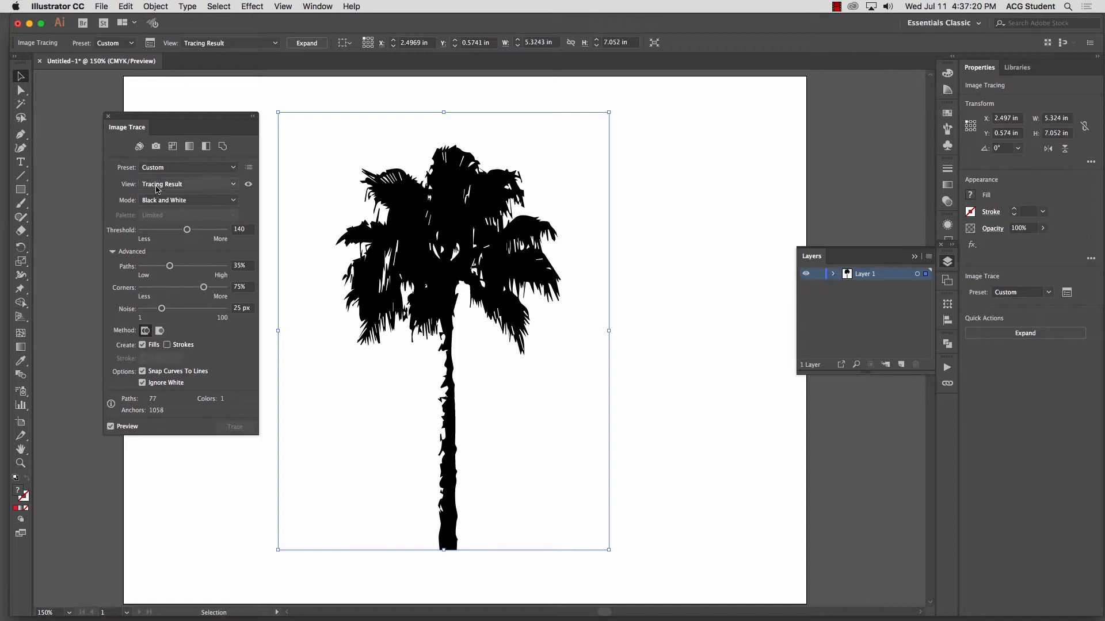
Step: Try a Grayscale trace of the palm, raising Grays to 68 and reducing it to about 51
left_click(174, 200)
left_click(173, 217)
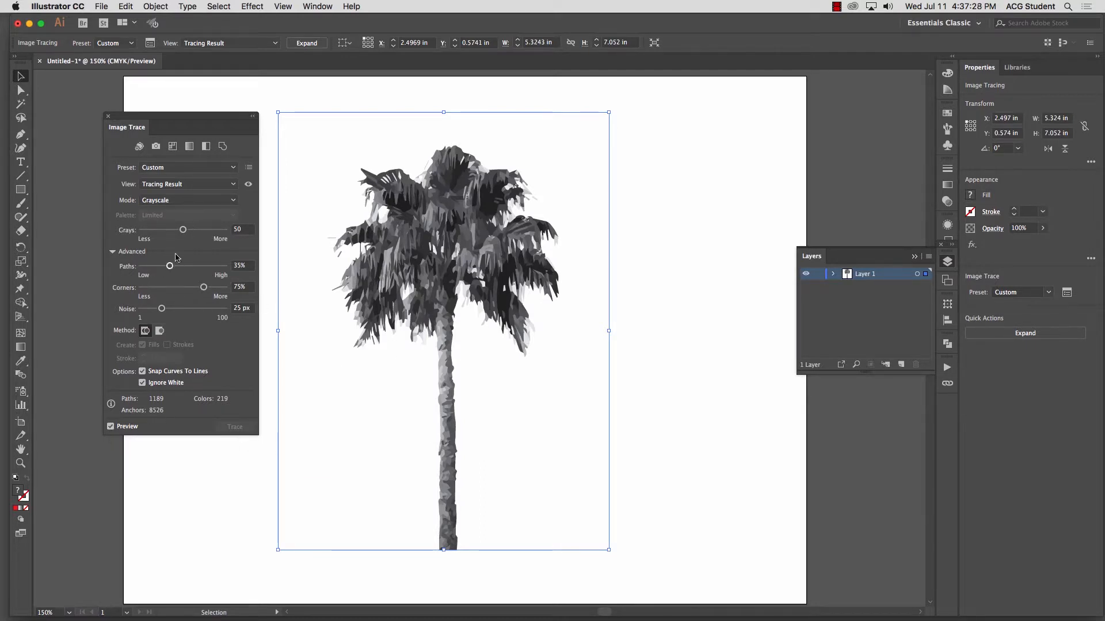
left_click_drag(183, 230, 198, 230)
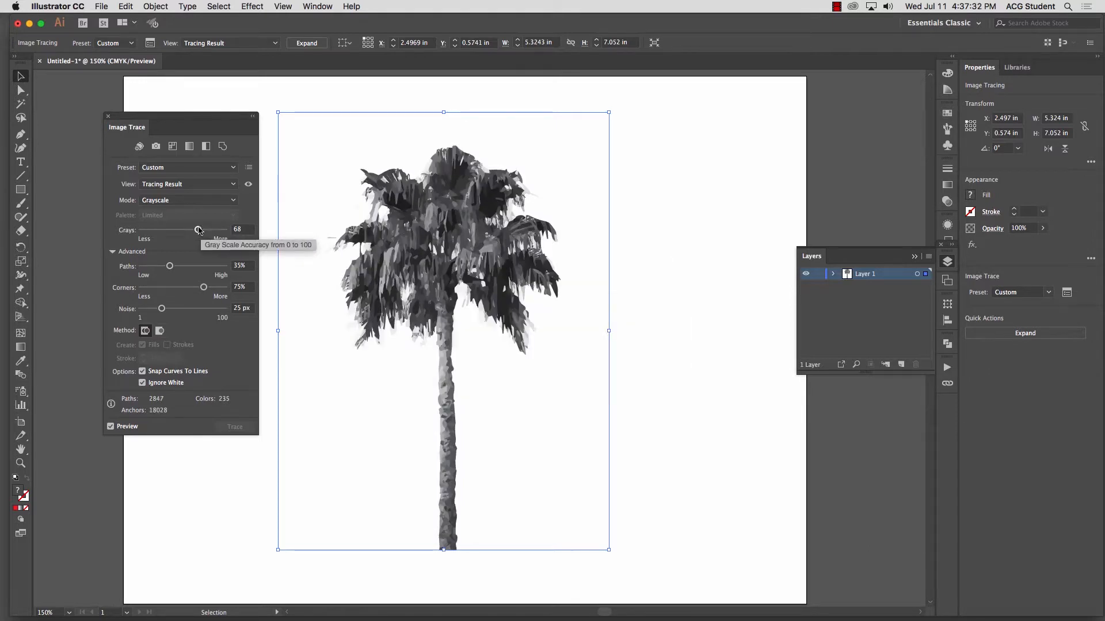
mouse_move(199, 230)
left_mouse_down()
mouse_move(171, 230)
mouse_move(189, 228)
left_mouse_up()
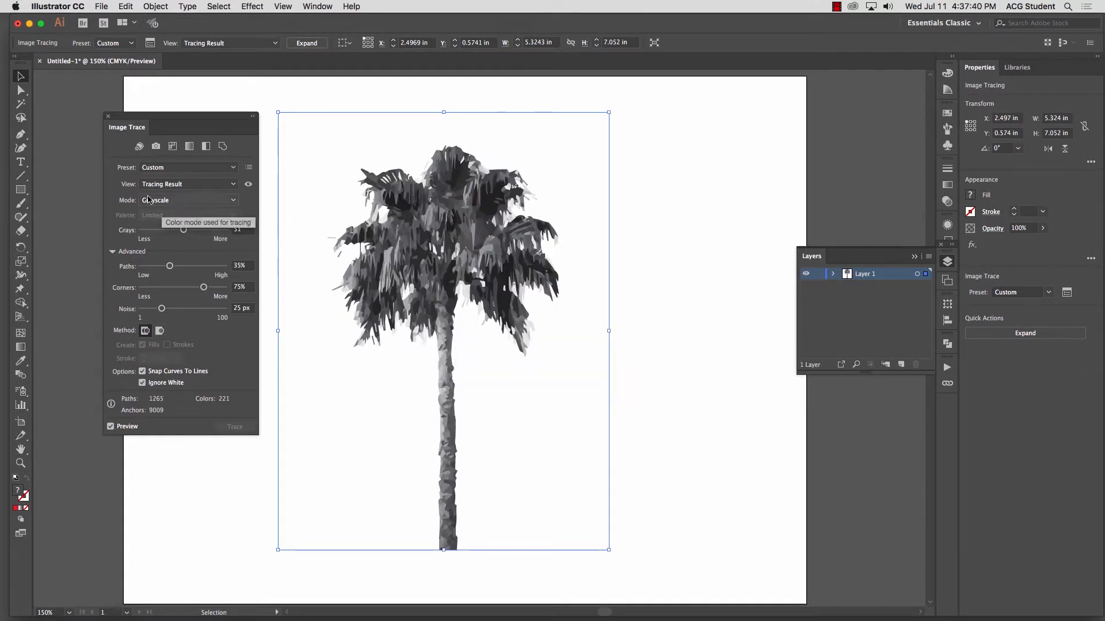
Step: Switch the palm trace to Color mode, move the Image Trace settings clear of the artwork and deselect the palm
left_click(165, 204)
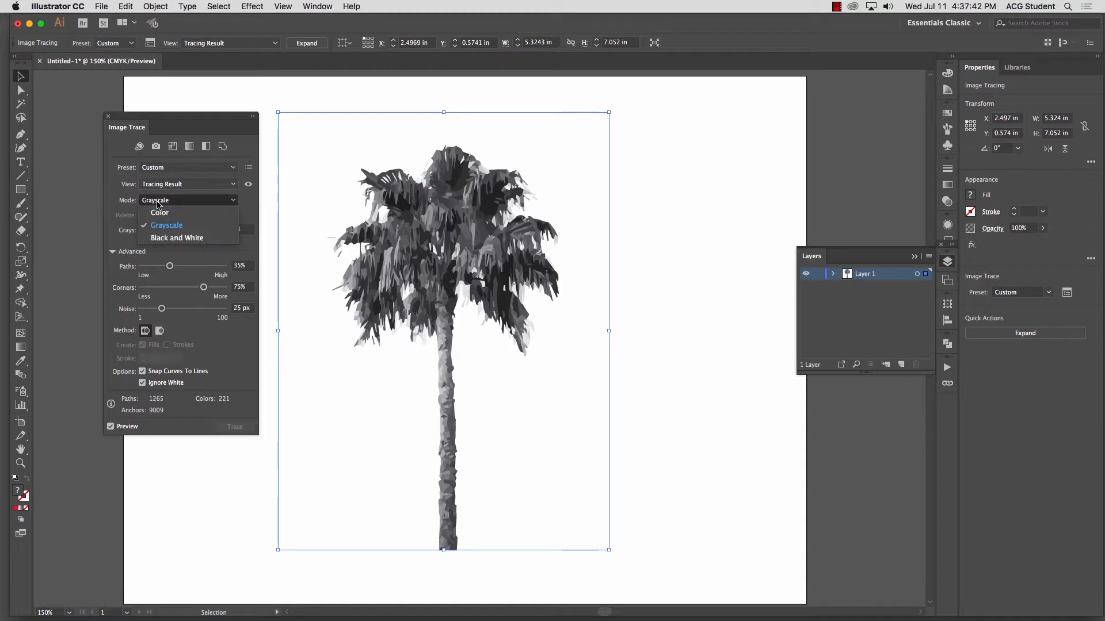
left_click(165, 215)
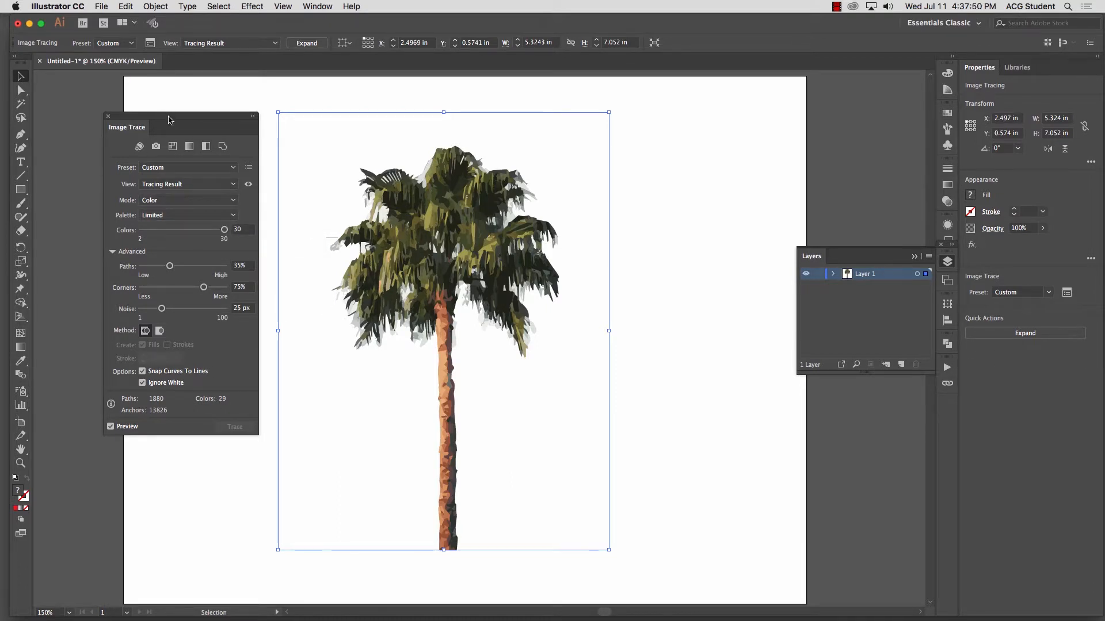
left_click_drag(168, 119, 87, 148)
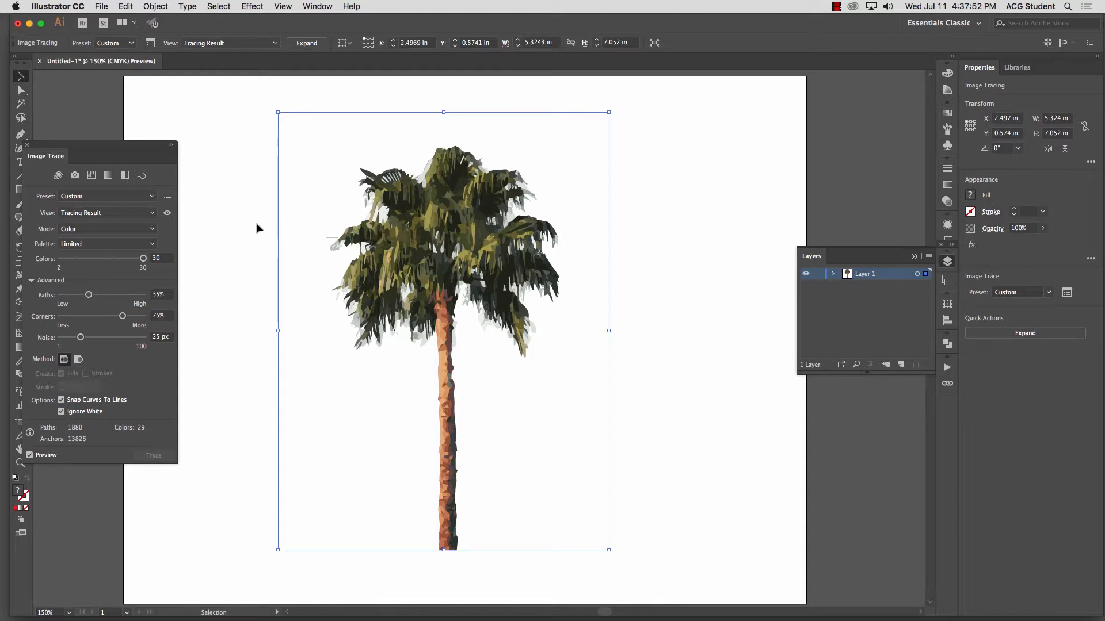
left_click(247, 206)
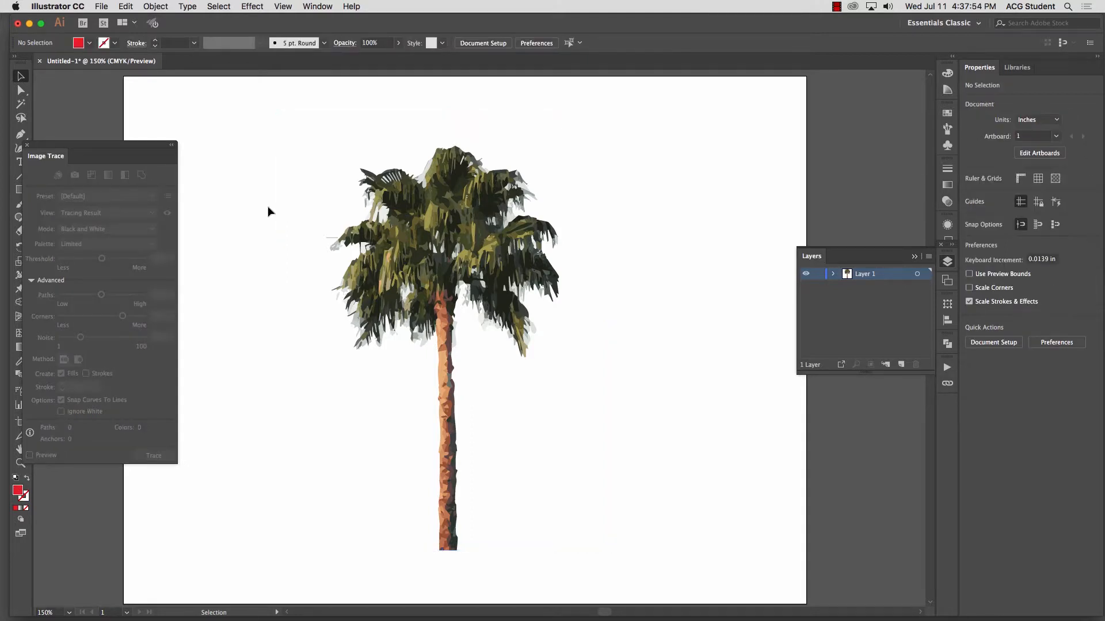
Step: Expand the traced palm into editable vector paths with Object and Fill enabled, and deselect it
left_click(472, 262)
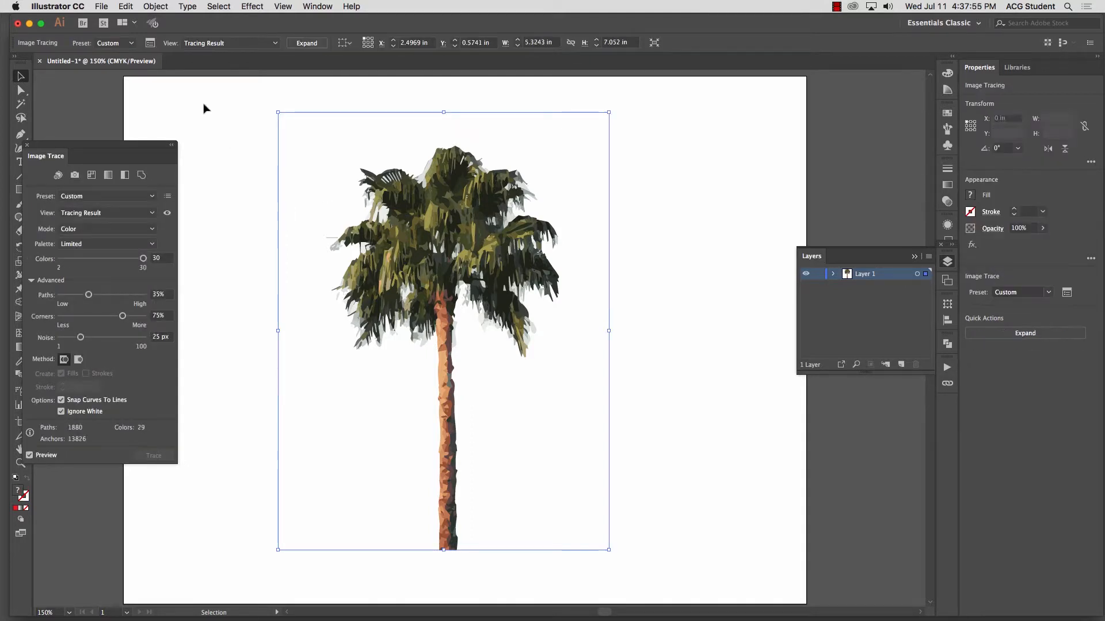
left_click(156, 6)
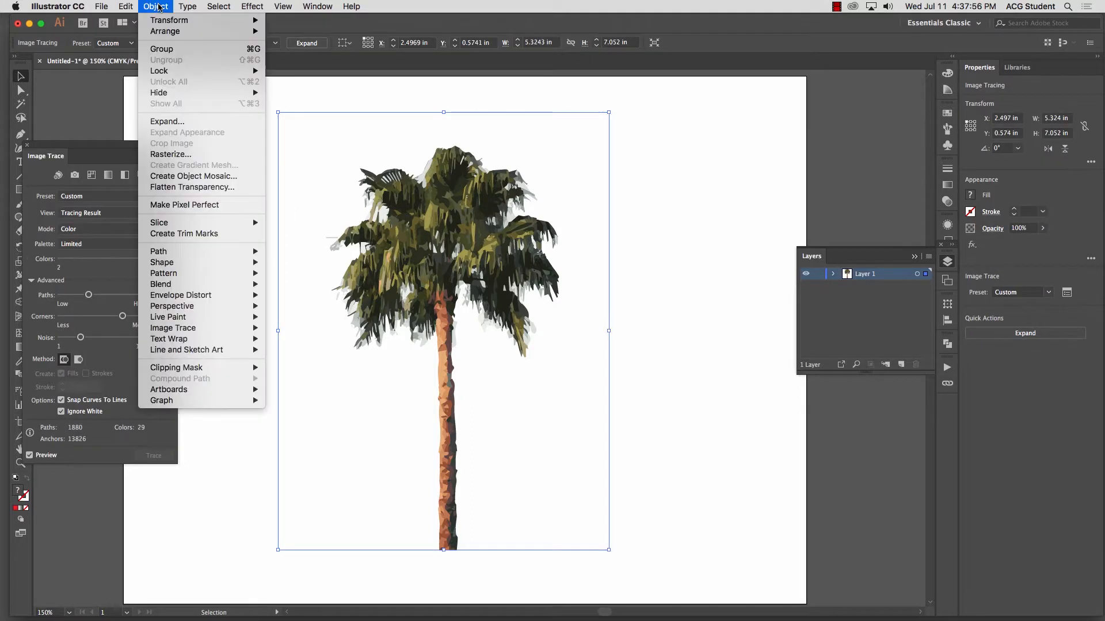
left_click(166, 122)
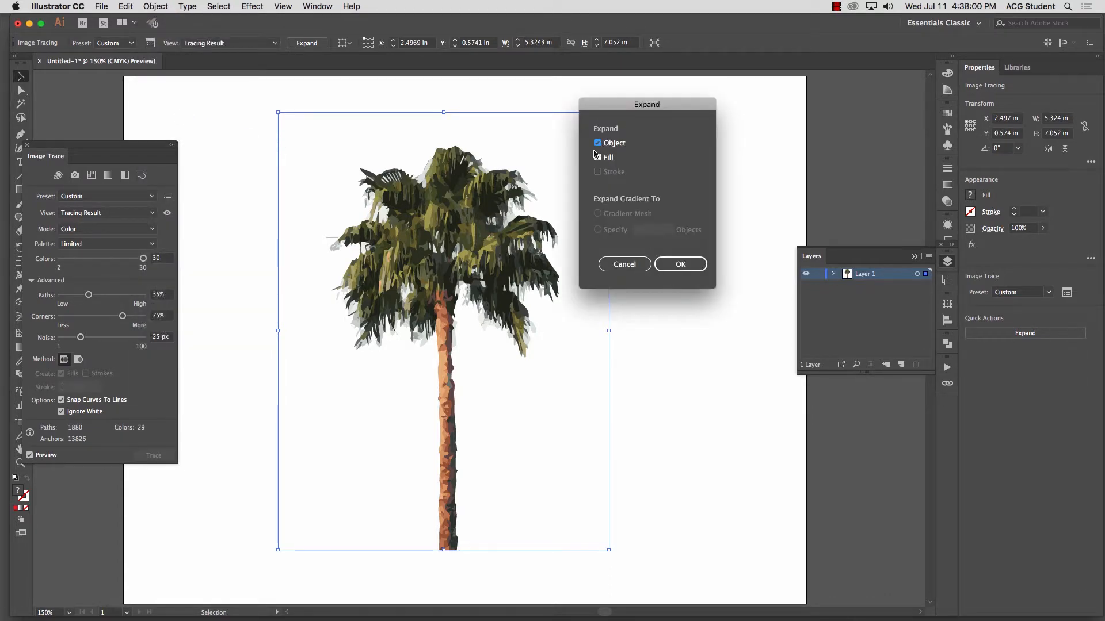
left_click(682, 264)
left_click(681, 270)
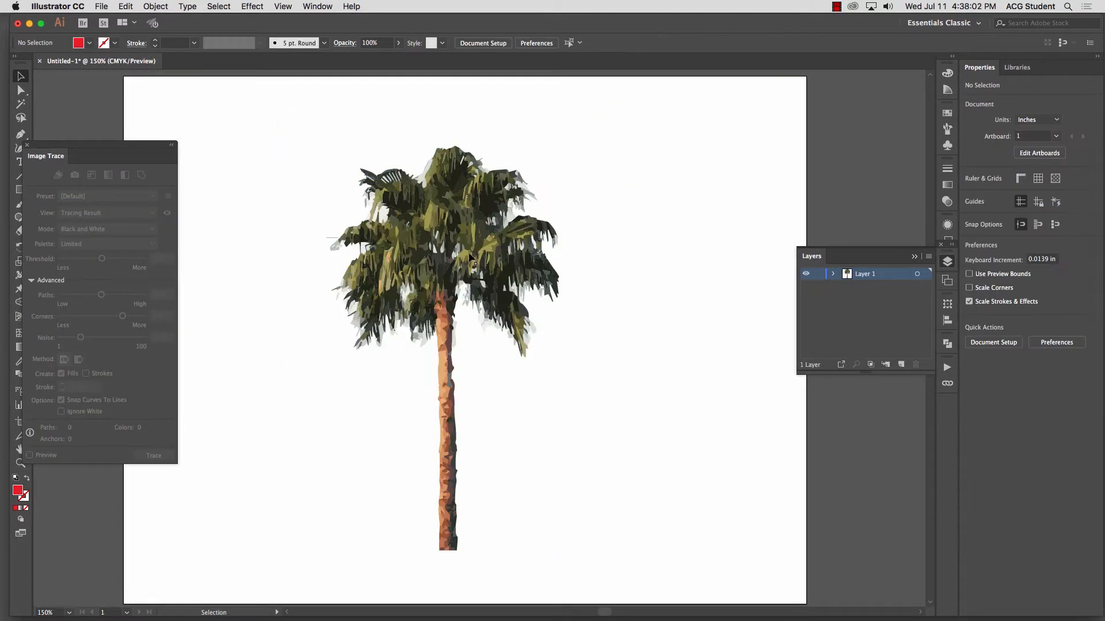
Step: Move the expanded palm group completely off the artboard, onto the gray canvas beside it
mouse_move(448, 234)
left_mouse_down()
mouse_move(449, 220)
mouse_move(434, 224)
left_mouse_up()
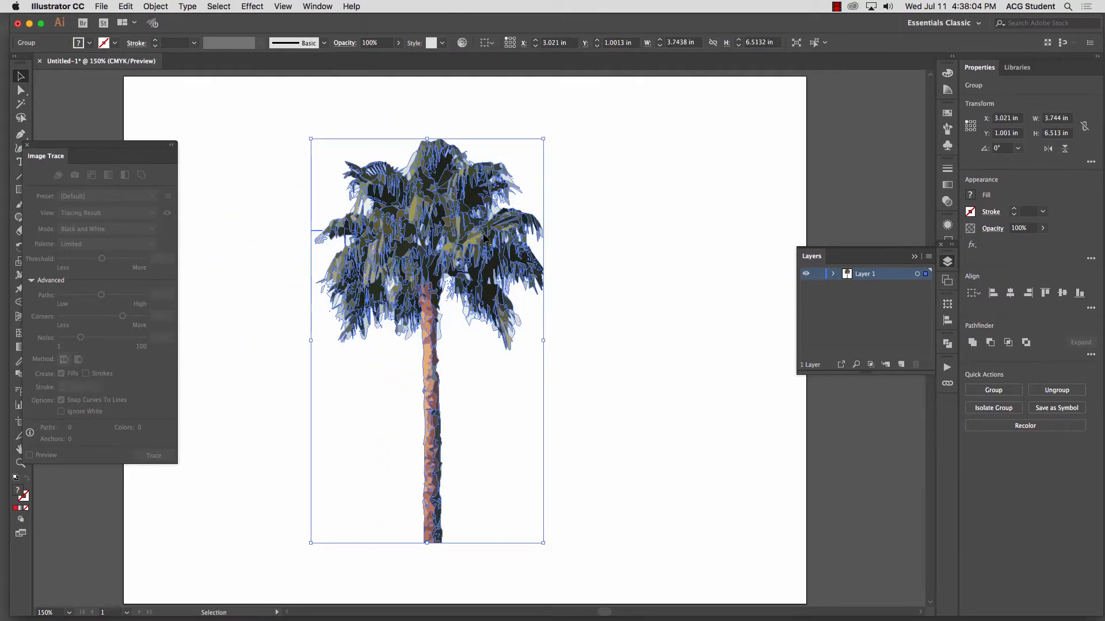
key("a")
key("super+minus")
key("super+minus")
key("space")
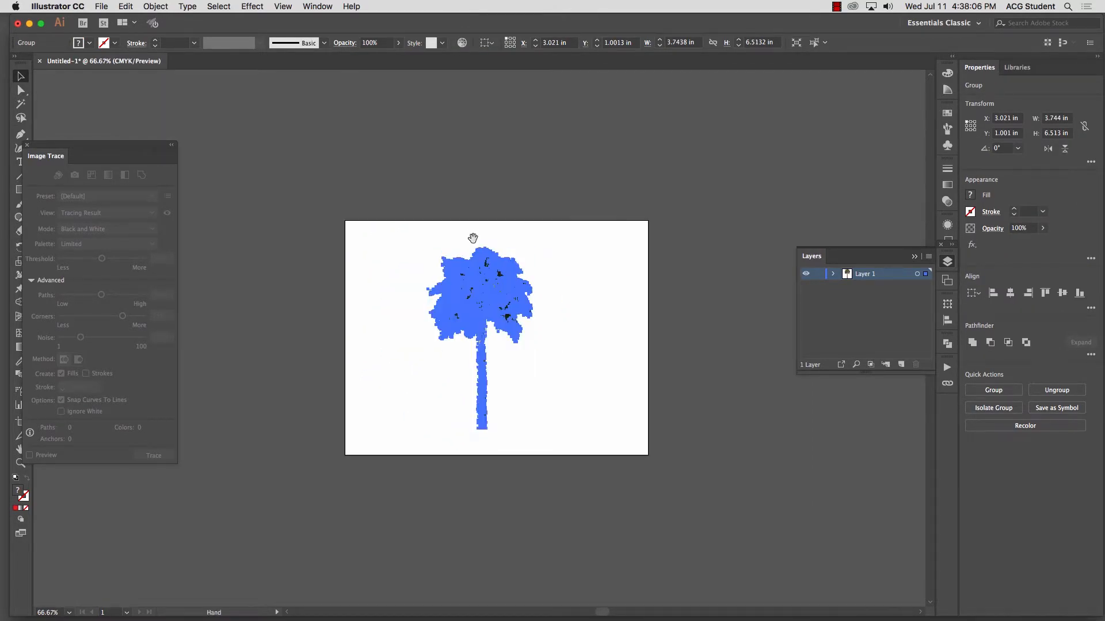
left_click_drag(472, 238, 373, 211)
left_click_drag(376, 252, 623, 203)
left_click(526, 147)
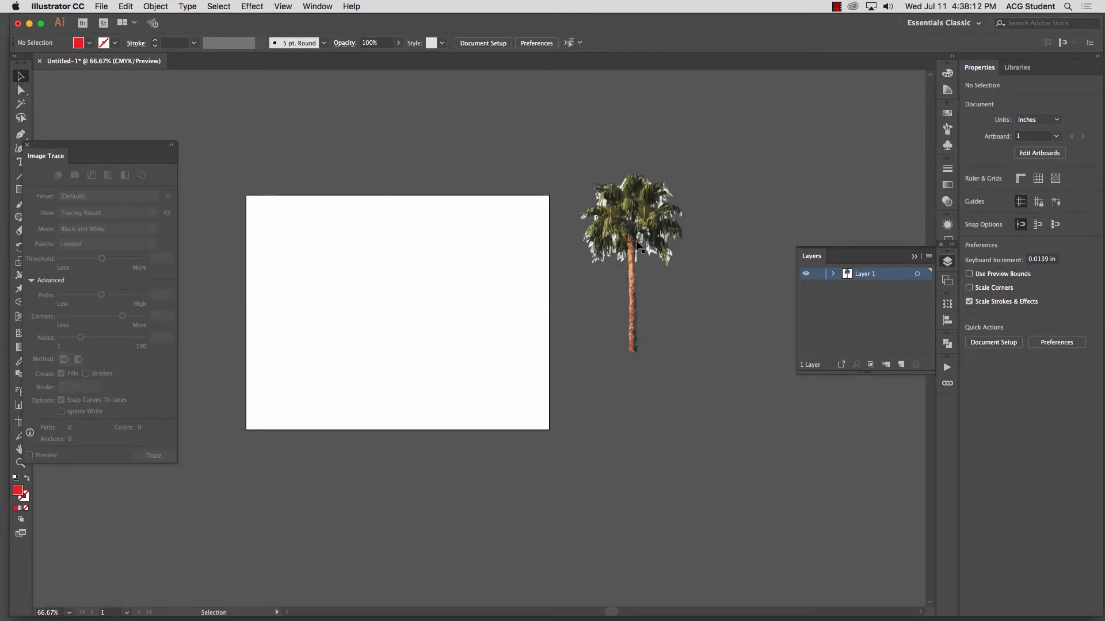
Step: Move the palm group back onto the middle of the white artboard and deselect it
left_click(651, 215)
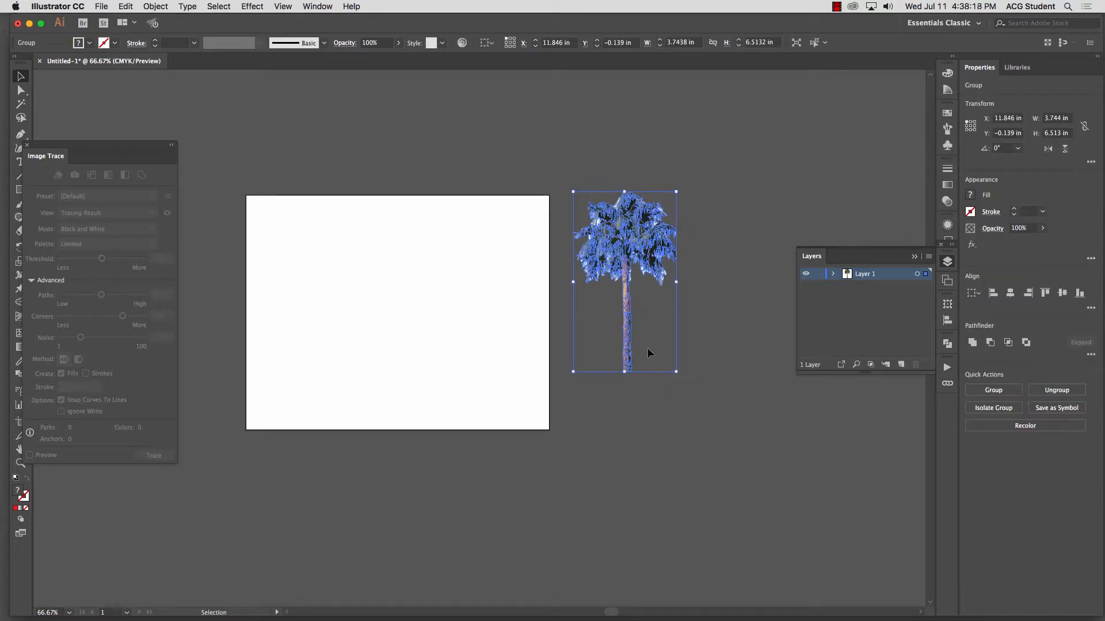
mouse_move(670, 253)
left_mouse_down()
mouse_move(414, 263)
mouse_move(425, 271)
left_mouse_up()
left_click(467, 269)
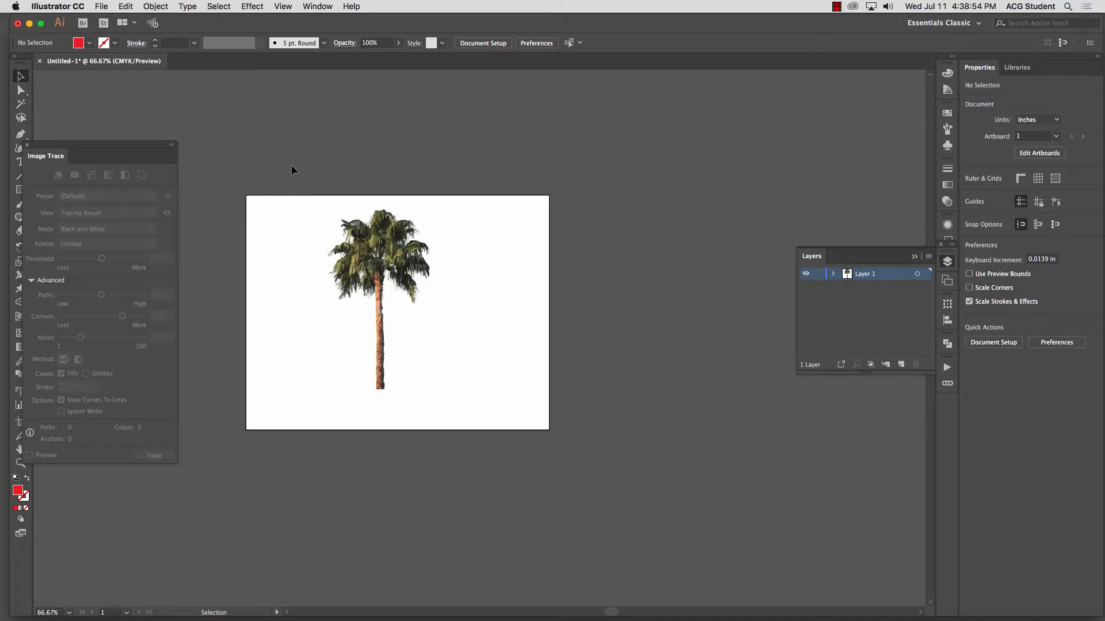
Step: Delete all the palm artwork and move the Image Trace settings away from the drawing tools
key("super+a")
key("Delete")
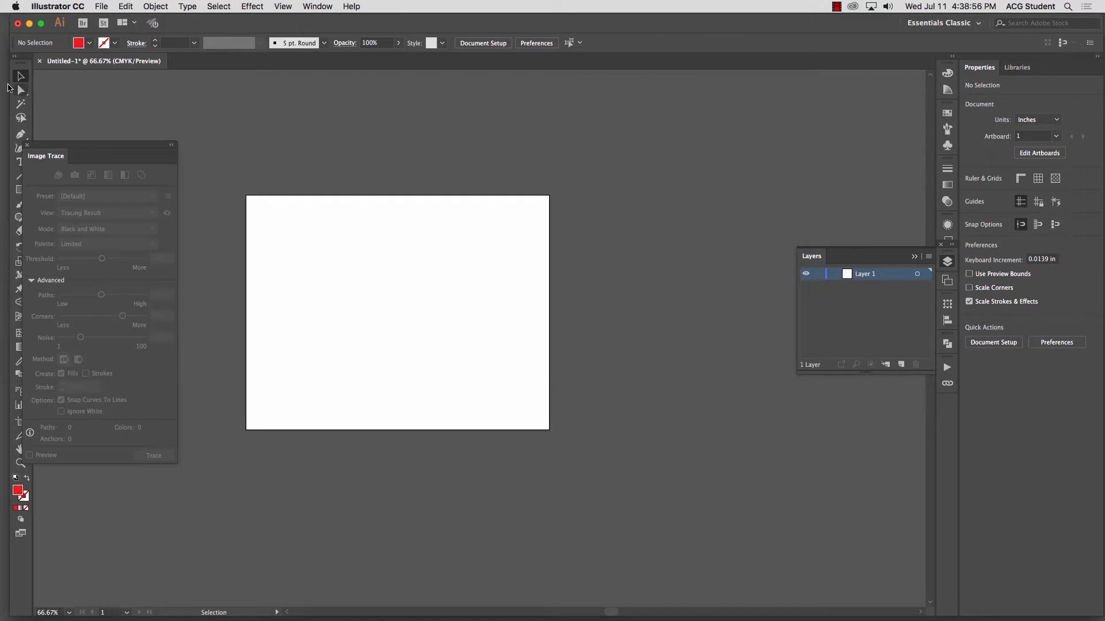
left_click_drag(84, 151, 88, 160)
left_click_drag(126, 196, 137, 199)
Step: Draw a red rectangle about 5.67 × 4.81 in on the empty artboard and deselect it
left_click(20, 189)
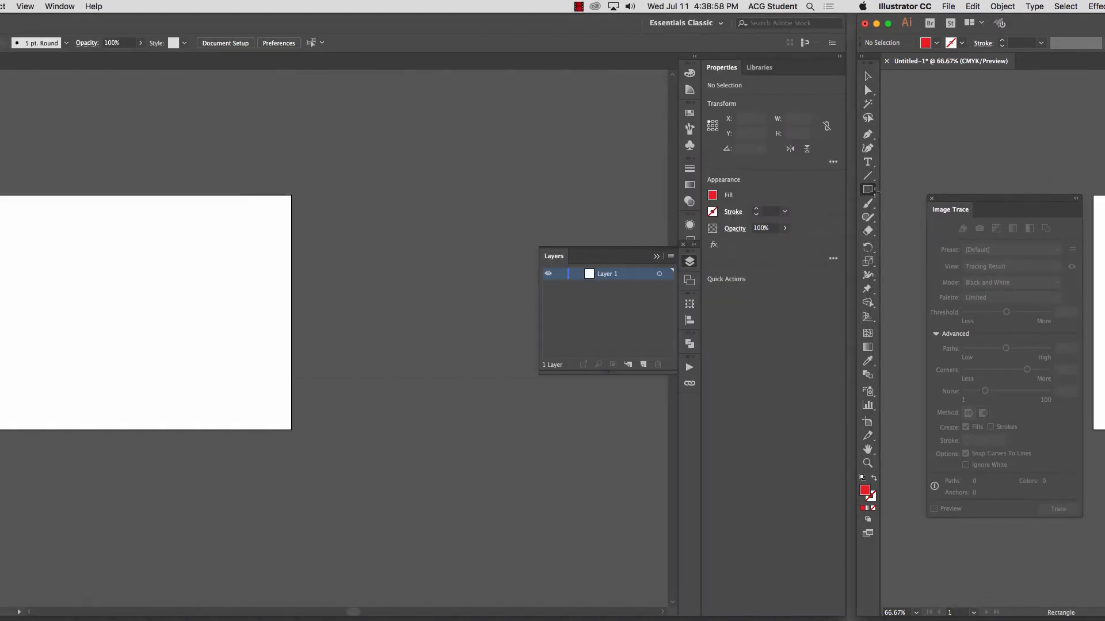
left_click_drag(320, 230, 476, 363)
key("v")
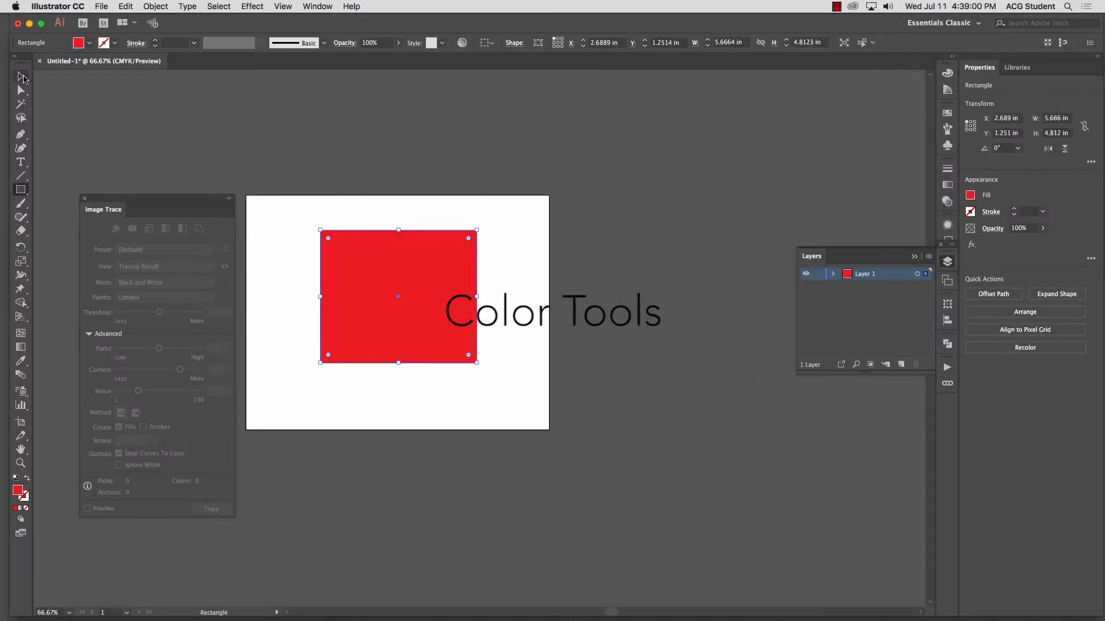
left_click(257, 148)
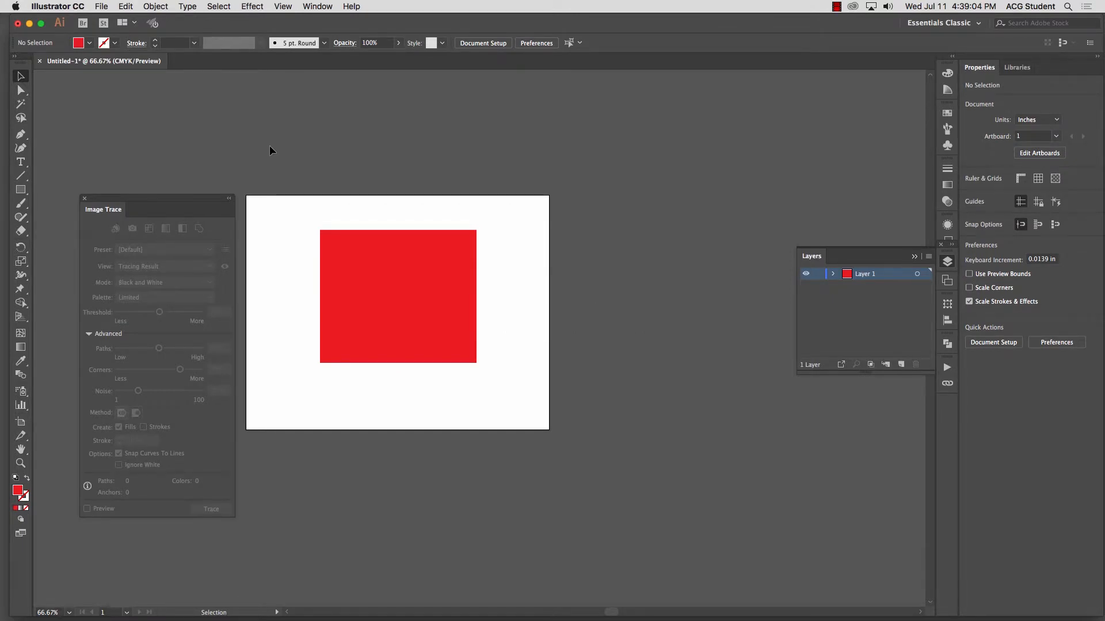
Step: Scale the red rectangle down to about 2.84 × 2.41 in and place it near the artboard's upper-left corner
left_click(378, 273)
scroll(419, 308, "left", 3)
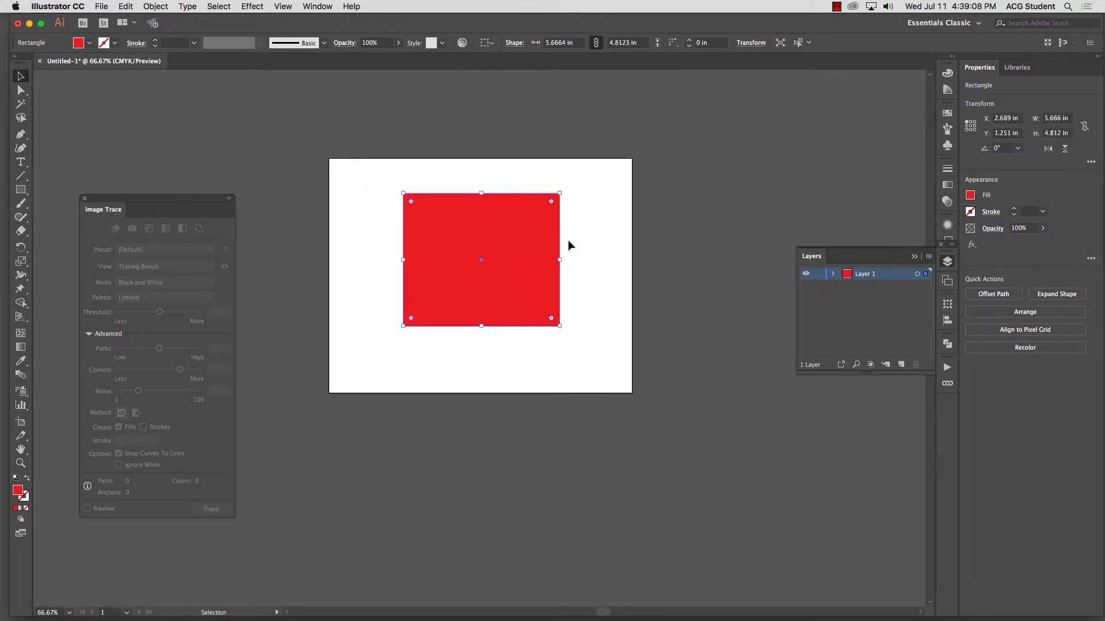
left_click_drag(560, 325, 525, 294)
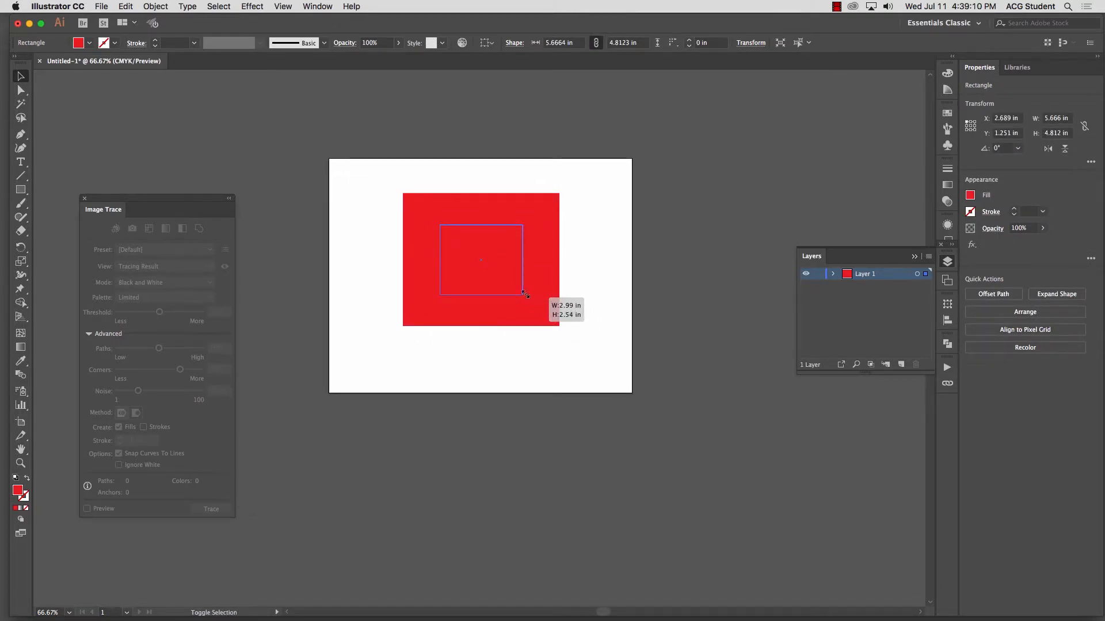
left_click(525, 294)
left_click_drag(495, 257, 402, 210)
left_click(472, 244)
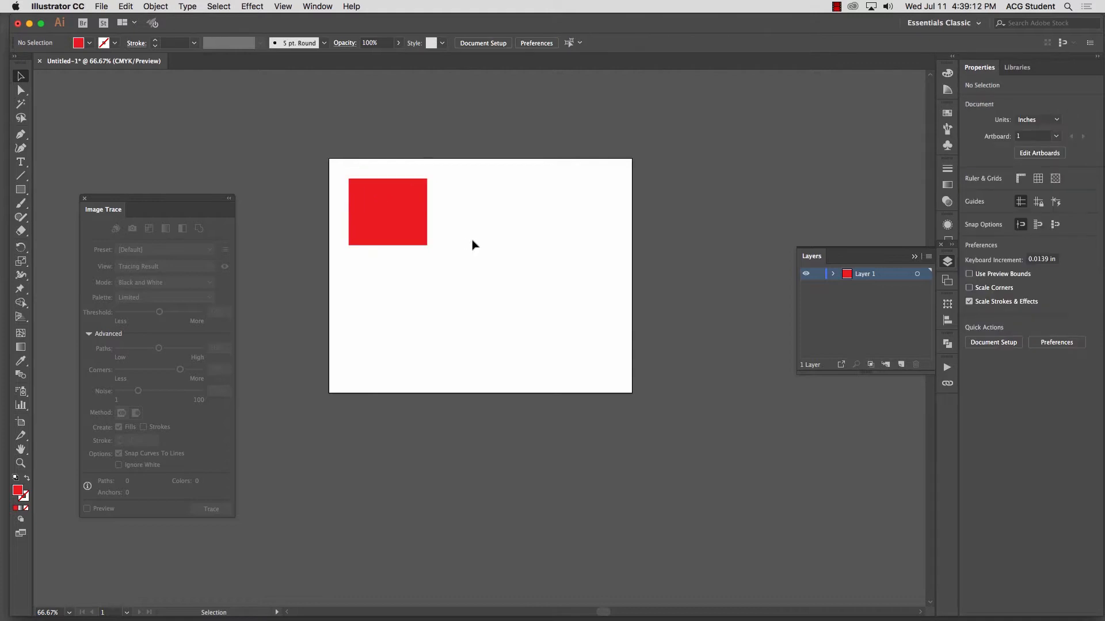
Step: Select the red rectangle, show the Color Guide, and float it beside the artboard enlarged to show more color rows
left_click_drag(334, 121, 462, 322)
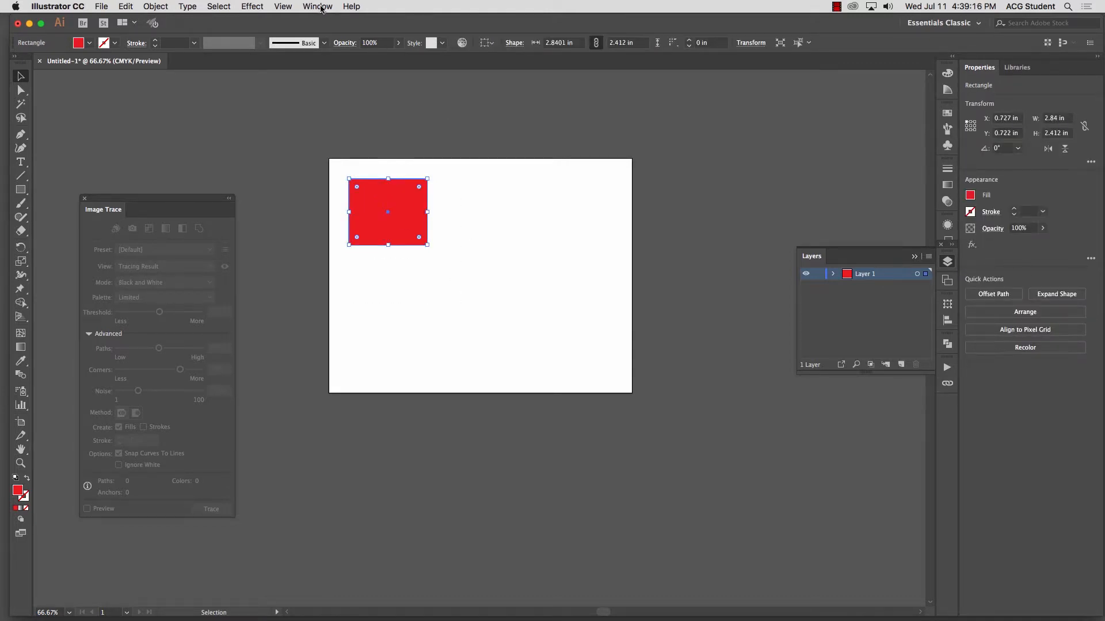
left_click(304, 5)
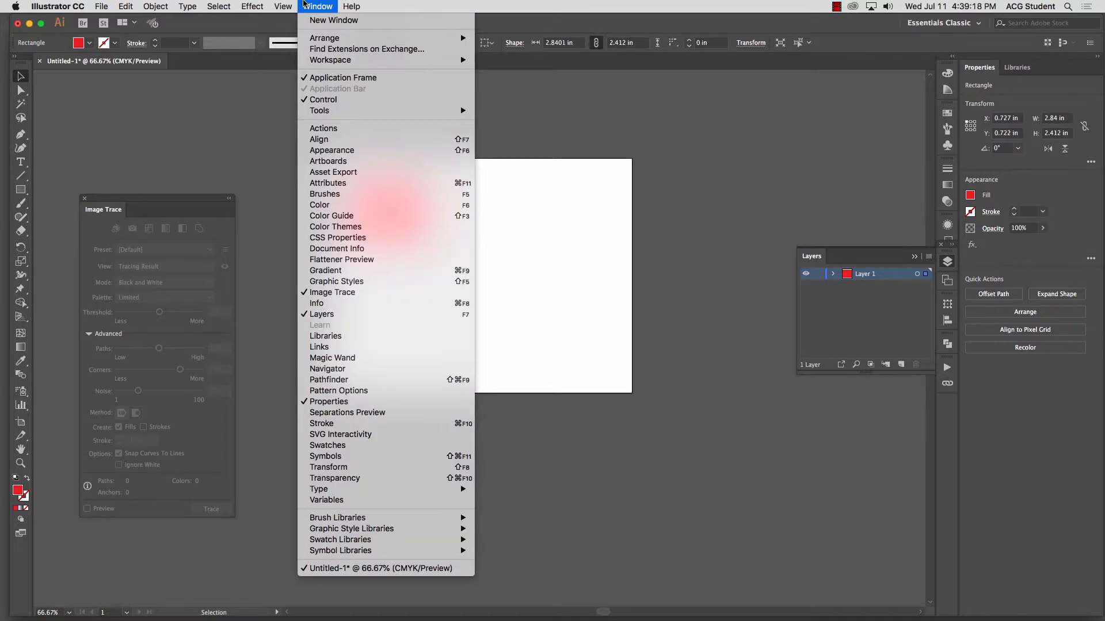
left_click(363, 220)
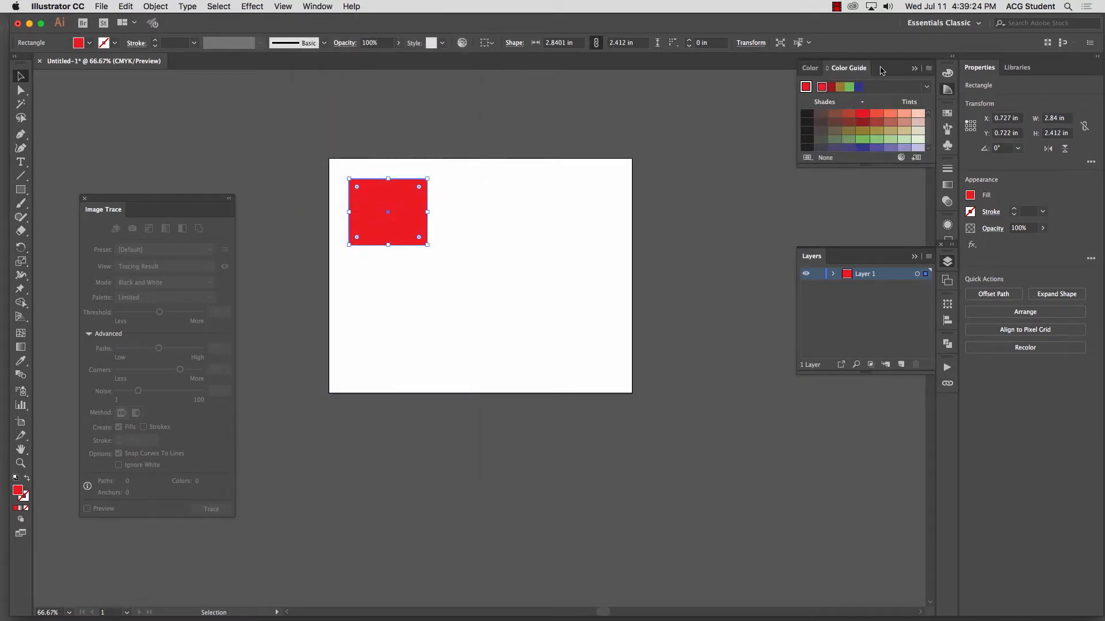
left_click_drag(888, 78, 210, 88)
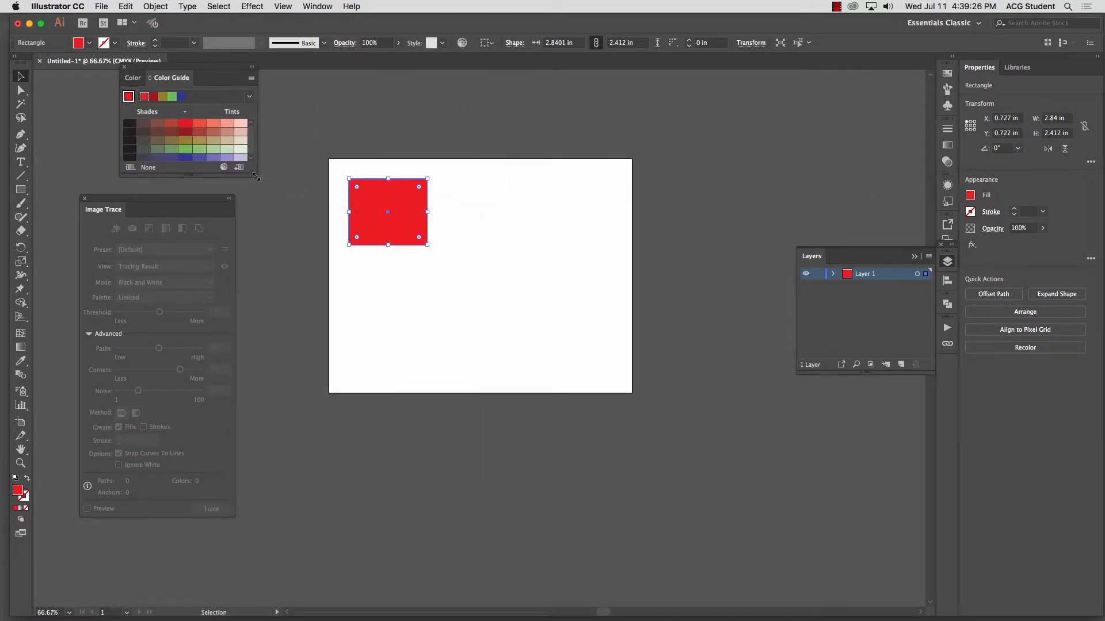
left_click_drag(256, 178, 293, 551)
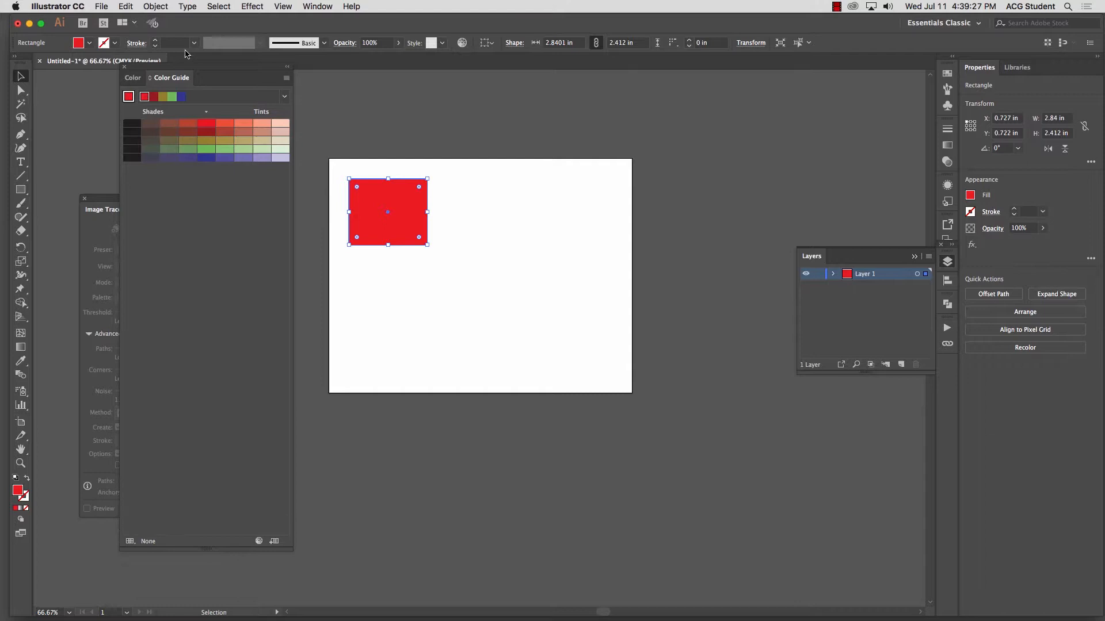
Step: Try the Complementary and Split Complementary harmony rules on the red base color in the Color Guide
left_click(284, 96)
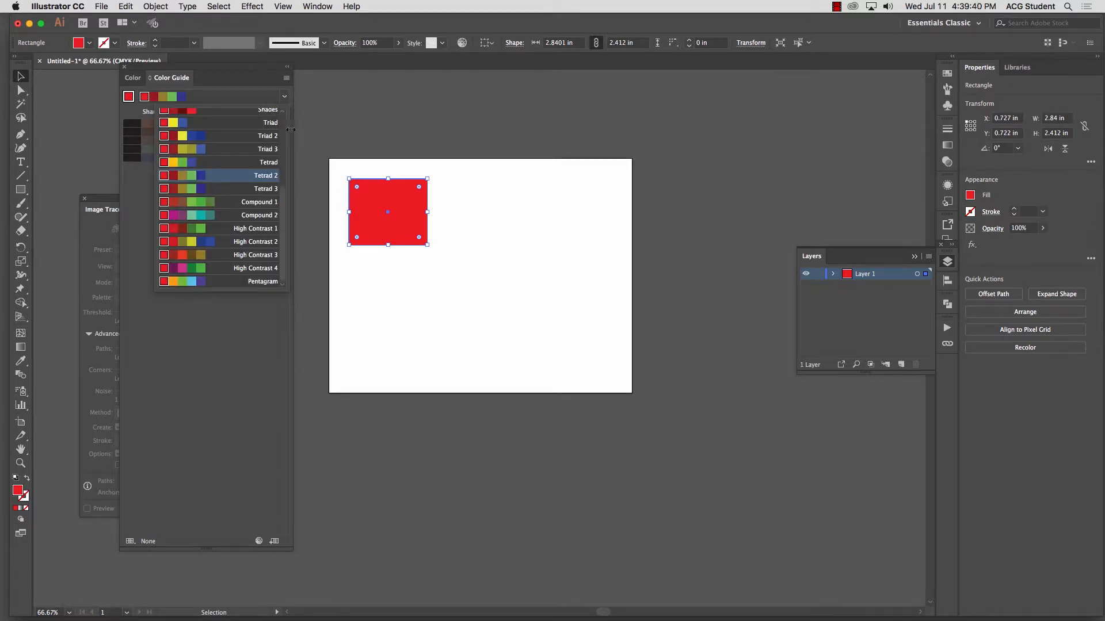
left_click_drag(284, 205, 283, 126)
left_click(257, 130)
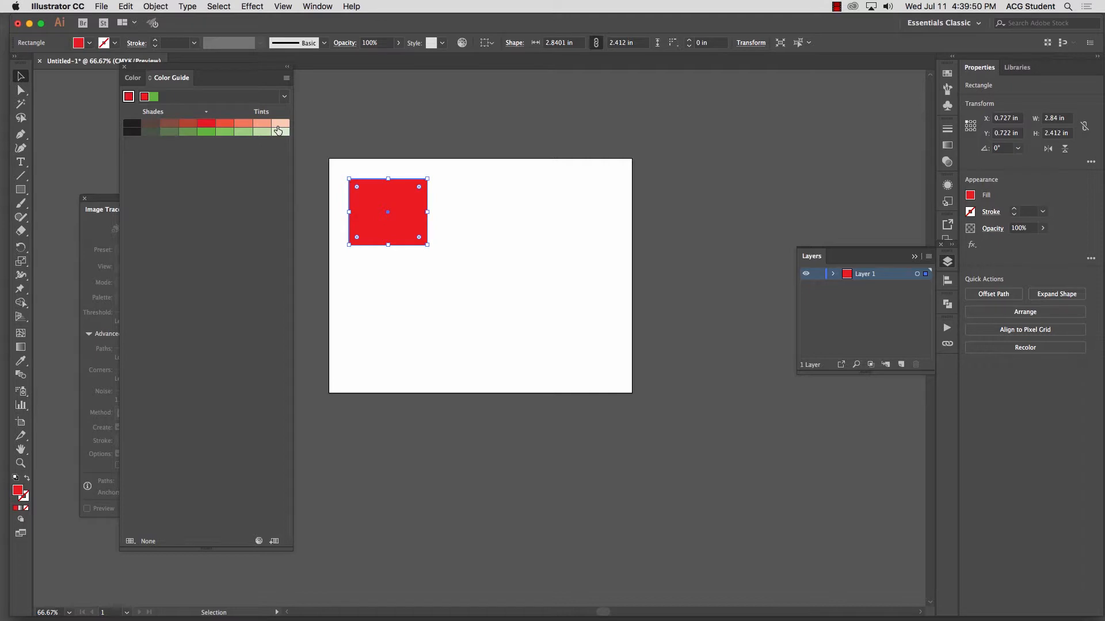
left_click(284, 96)
left_click(250, 141)
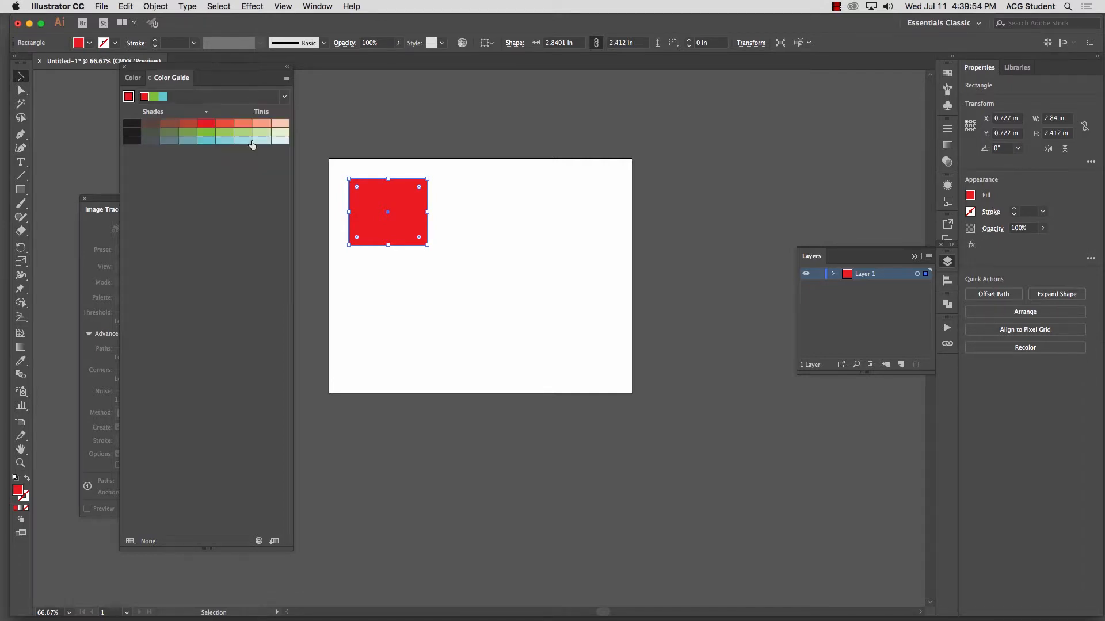
Step: Try the Analogous 2 harmony rule in the Color Guide, then set the rule to Monochromatic
left_click(285, 96)
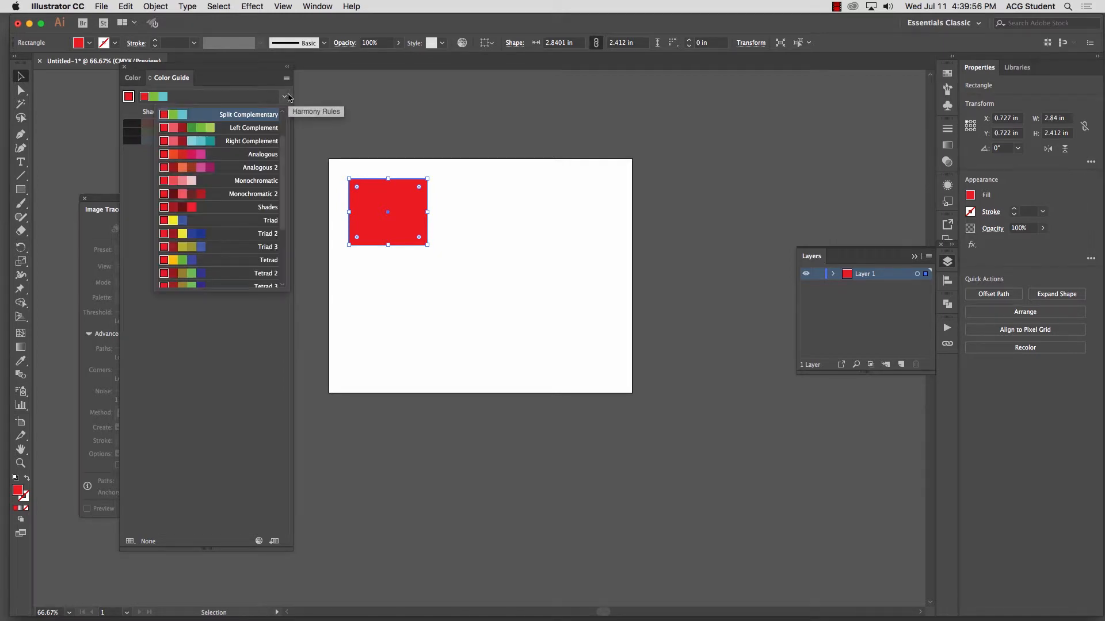
left_click(265, 169)
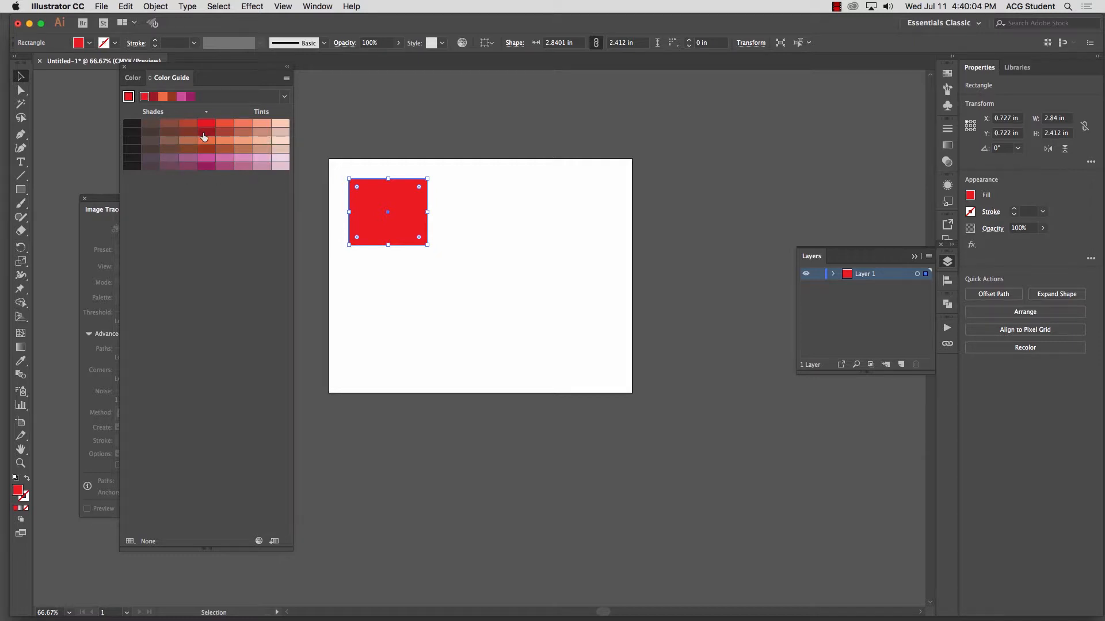
left_click(283, 96)
left_click(260, 129)
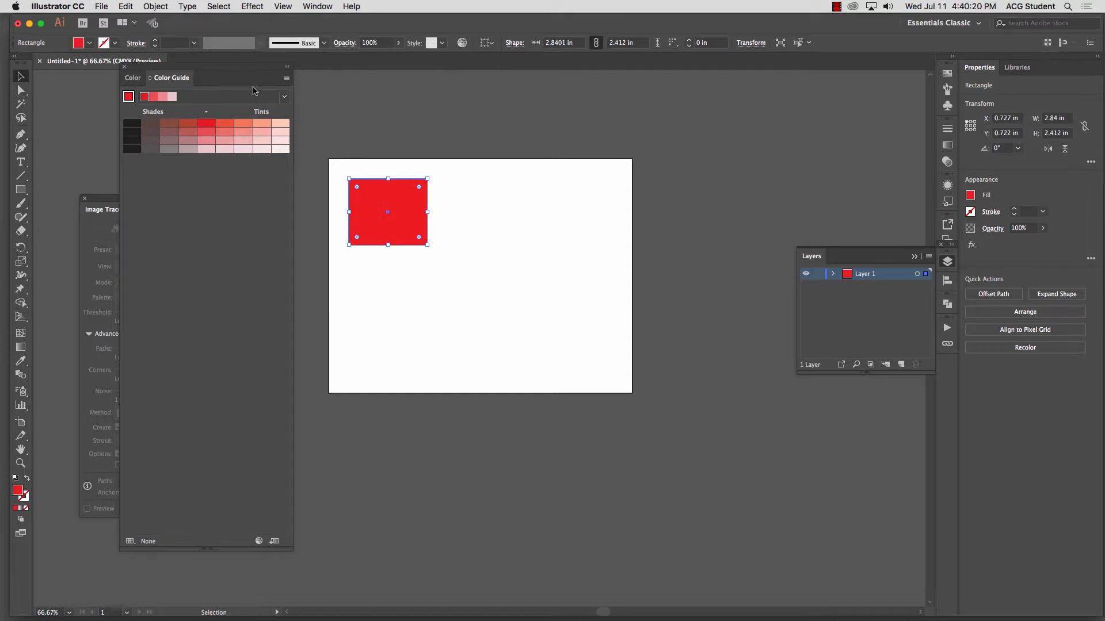
Step: Show Adobe Color Themes beside the artboard and close the Color Guide that covers it
left_click(323, 7)
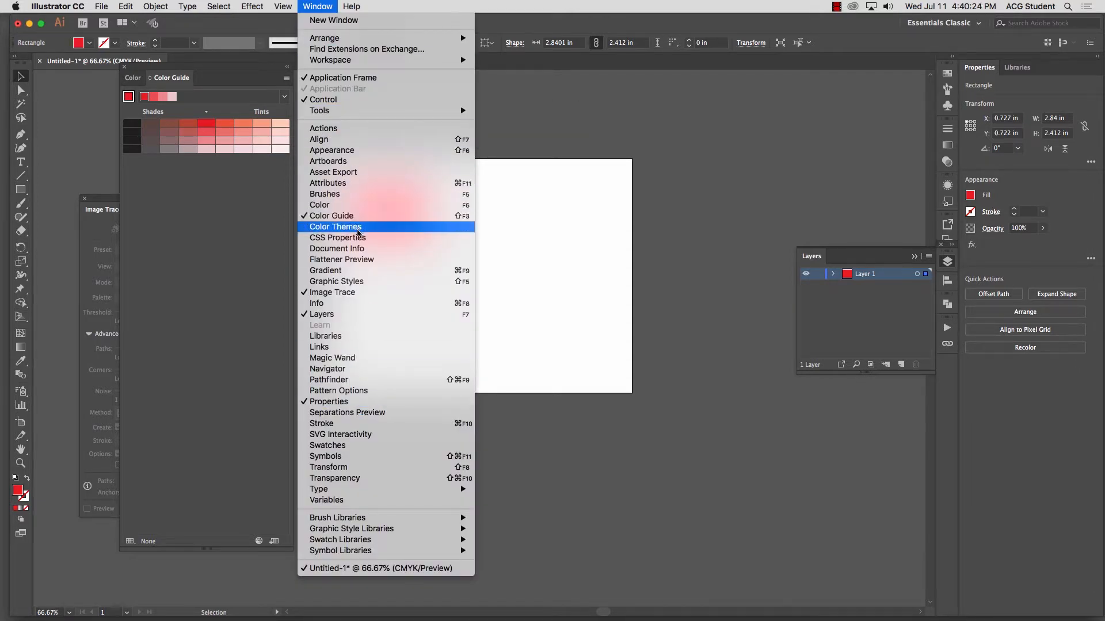
left_click(359, 227)
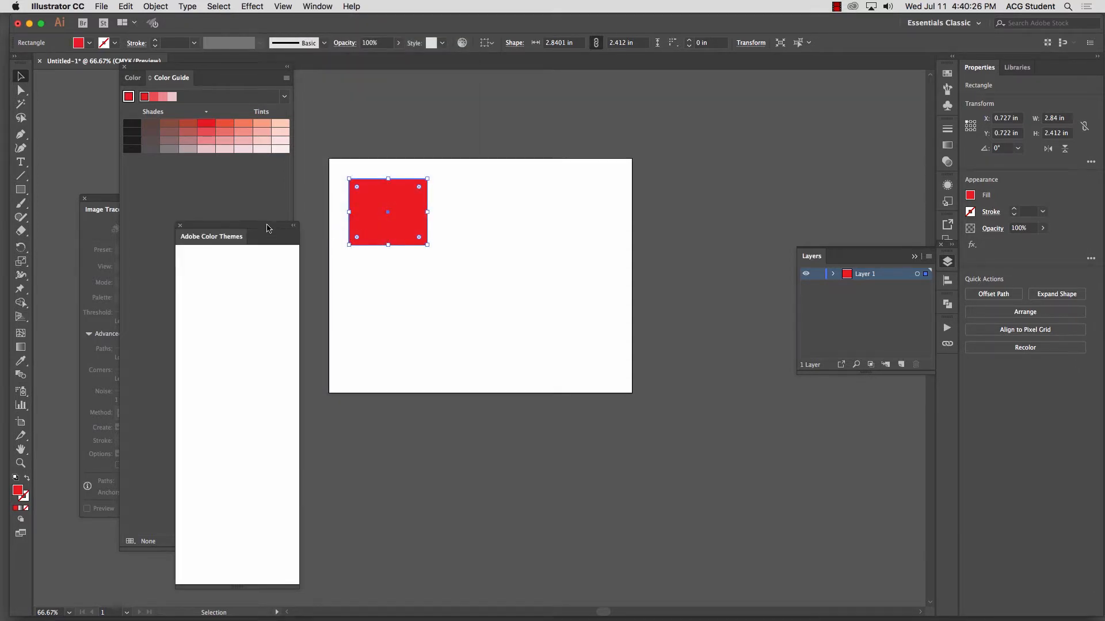
left_click_drag(267, 228, 251, 174)
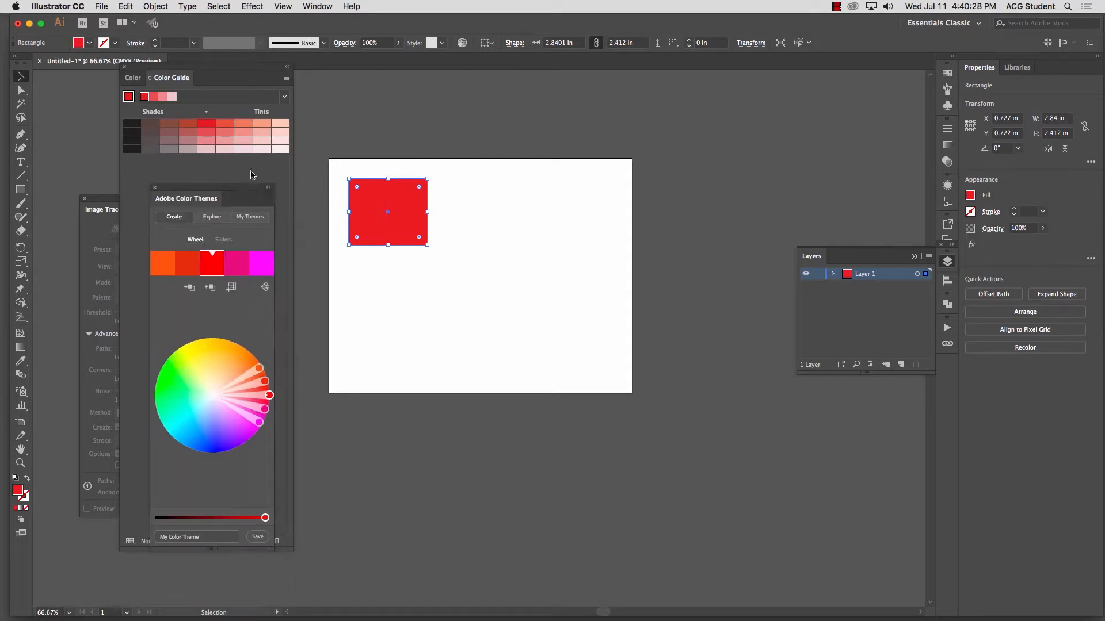
mouse_move(292, 550)
left_mouse_down()
mouse_move(314, 559)
mouse_move(302, 549)
left_mouse_up()
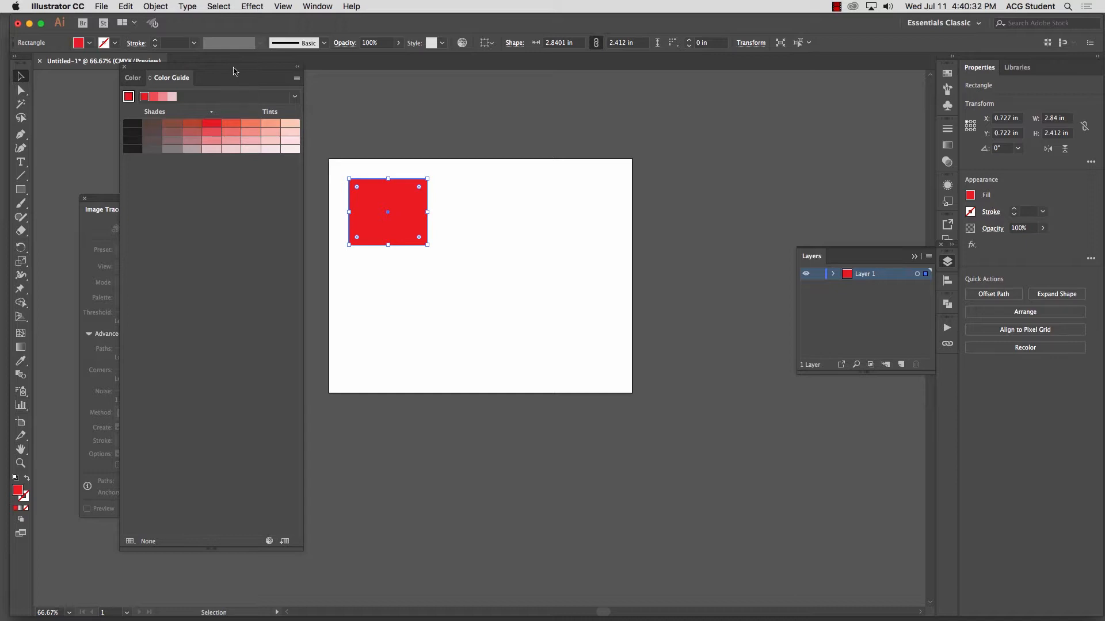
left_click_drag(235, 68, 718, 161)
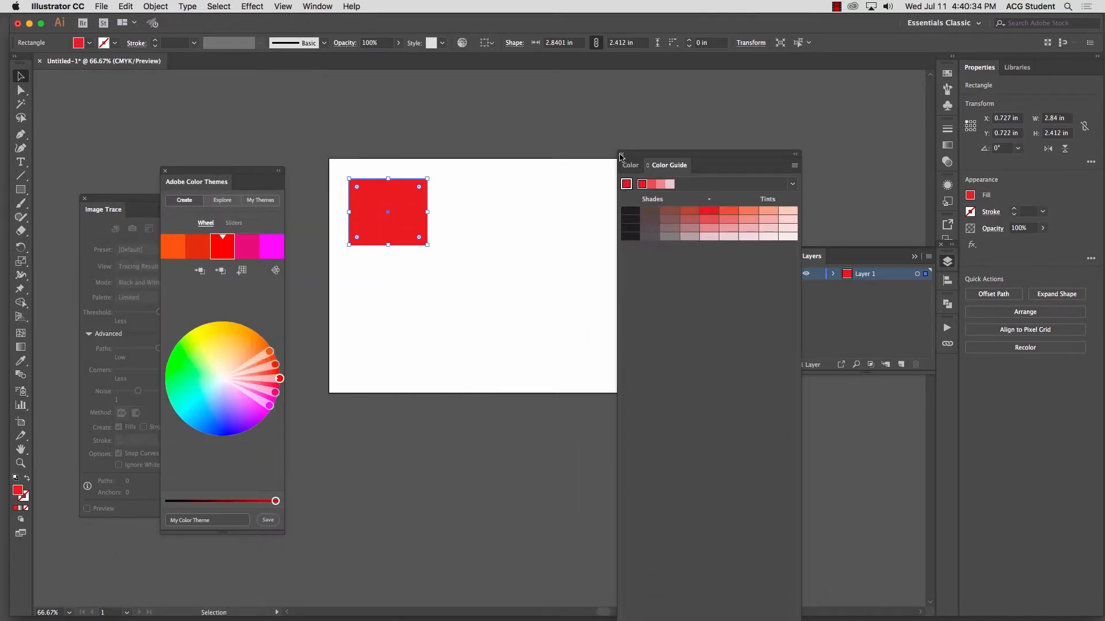
left_click(622, 155)
left_click_drag(265, 175, 243, 95)
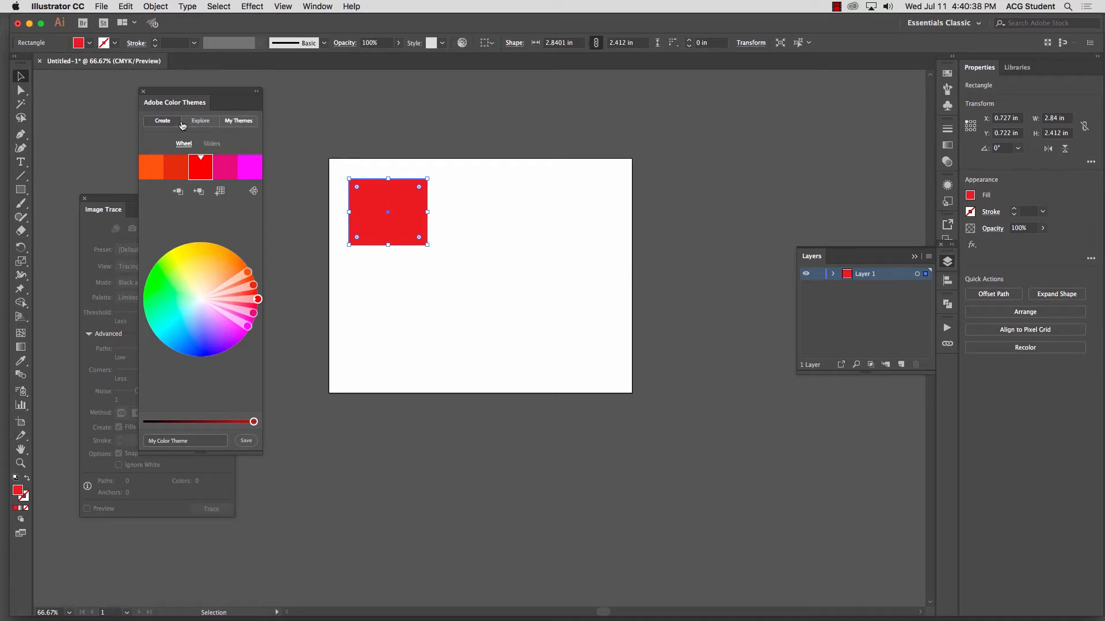
Step: Review the color rules, spread the analogous theme wider, shift its base color to light cyan, and select the blue swatch
left_click(253, 191)
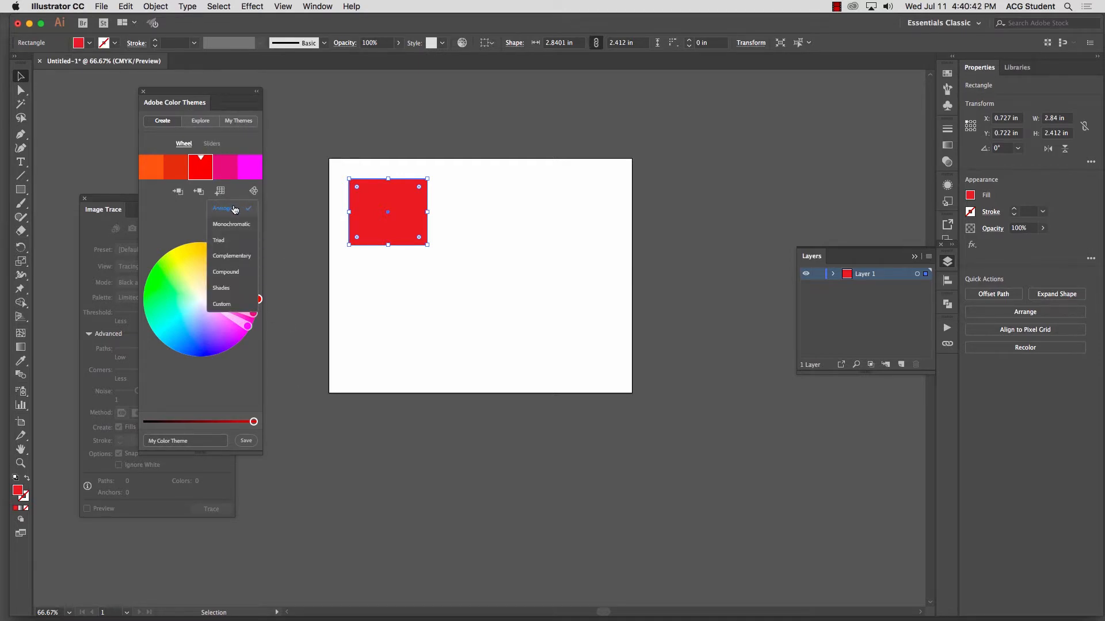
left_click_drag(243, 91, 243, 91)
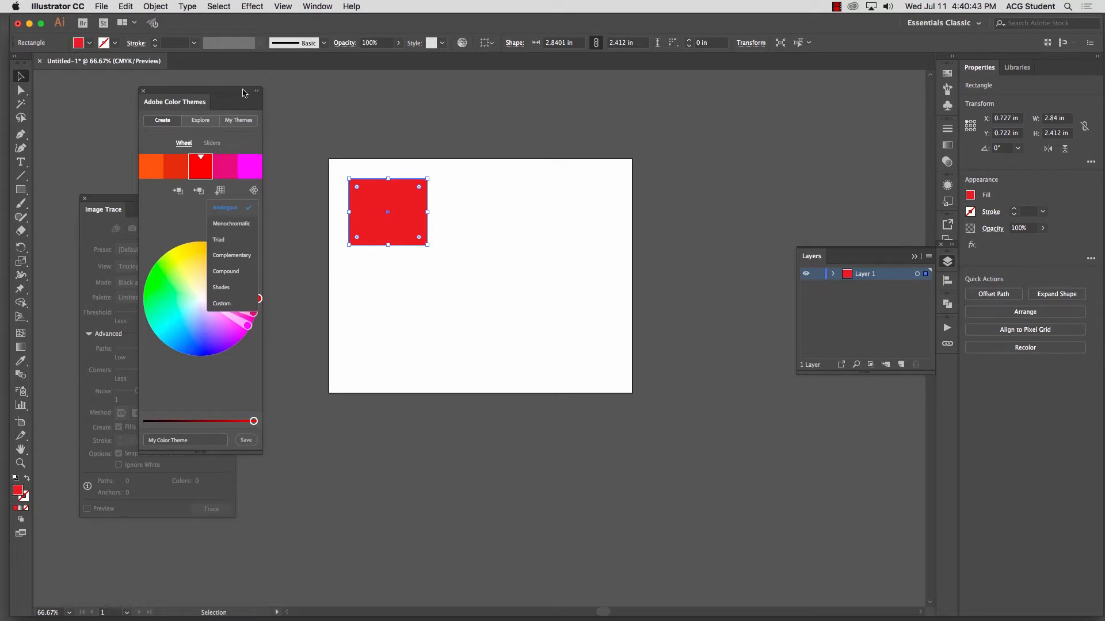
left_click(174, 223)
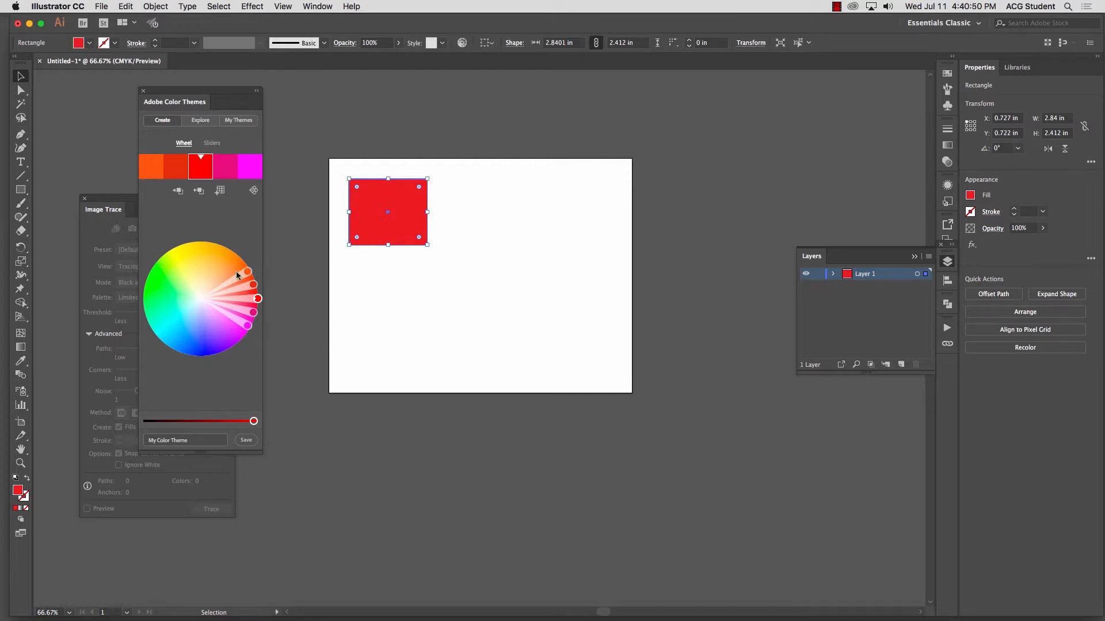
left_click_drag(249, 271, 213, 242)
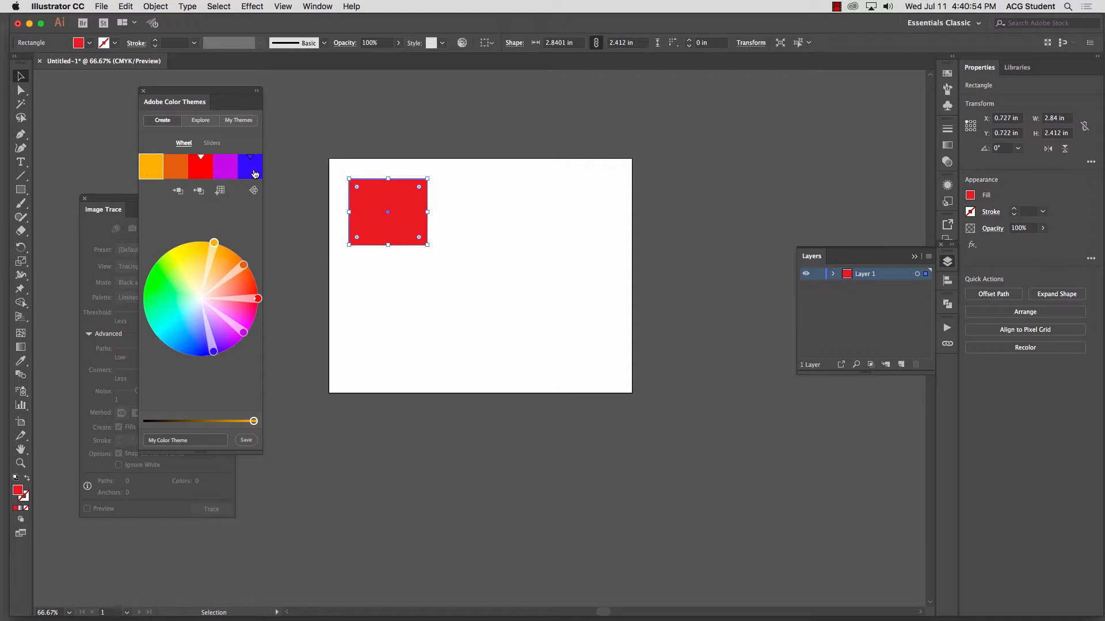
left_click_drag(258, 298, 173, 329)
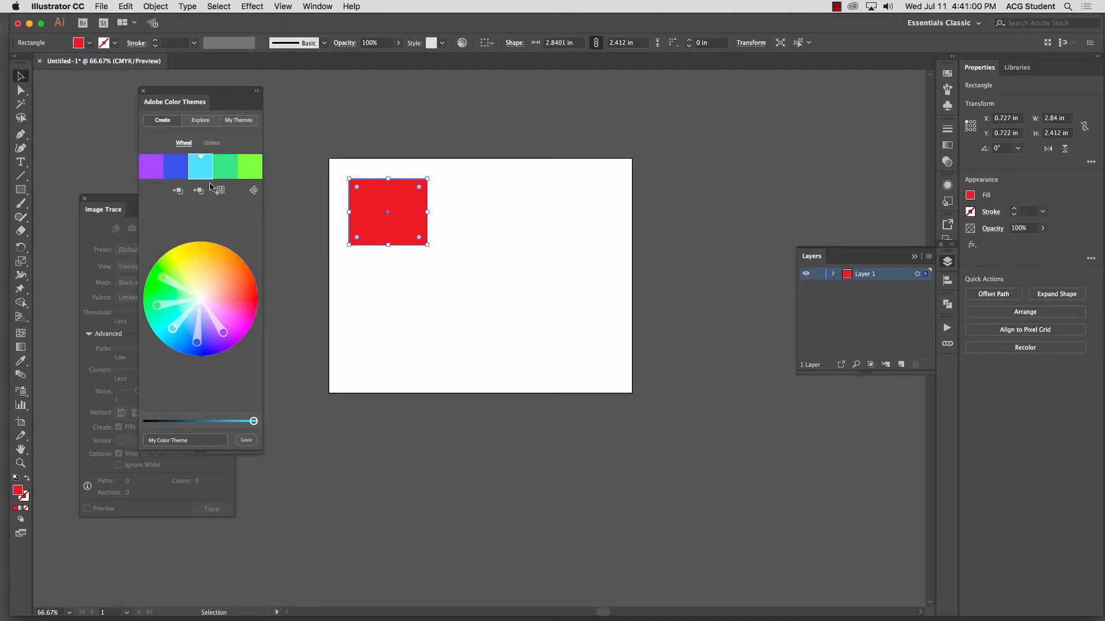
left_click(183, 173)
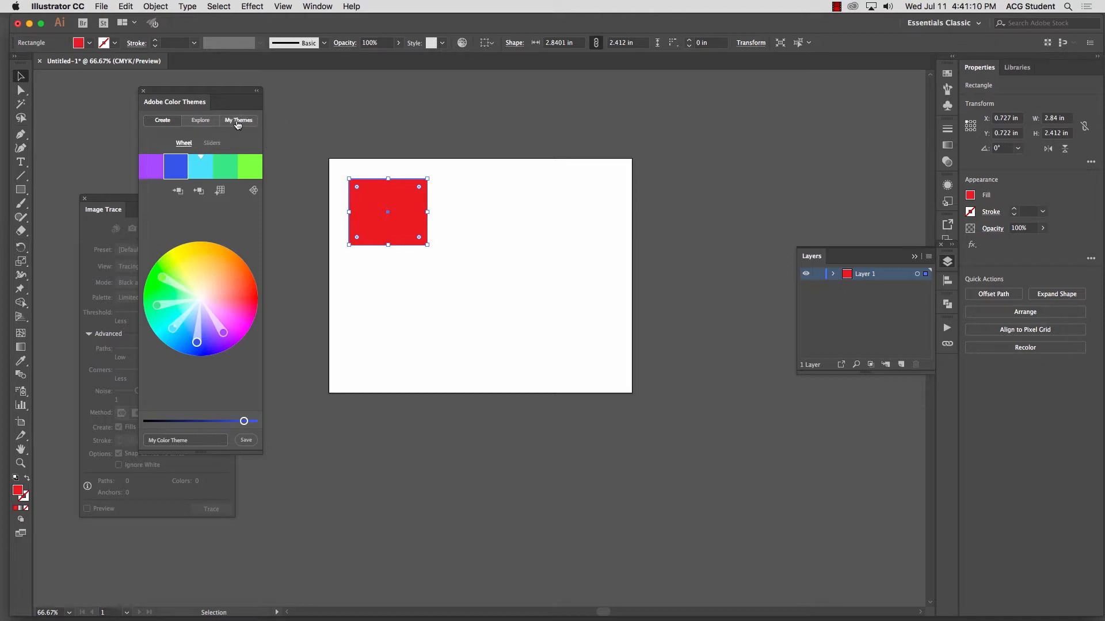
Step: Look at My Themes and the Most Popular themes in Explore, and return to creating a theme on the wheel
left_click(235, 122)
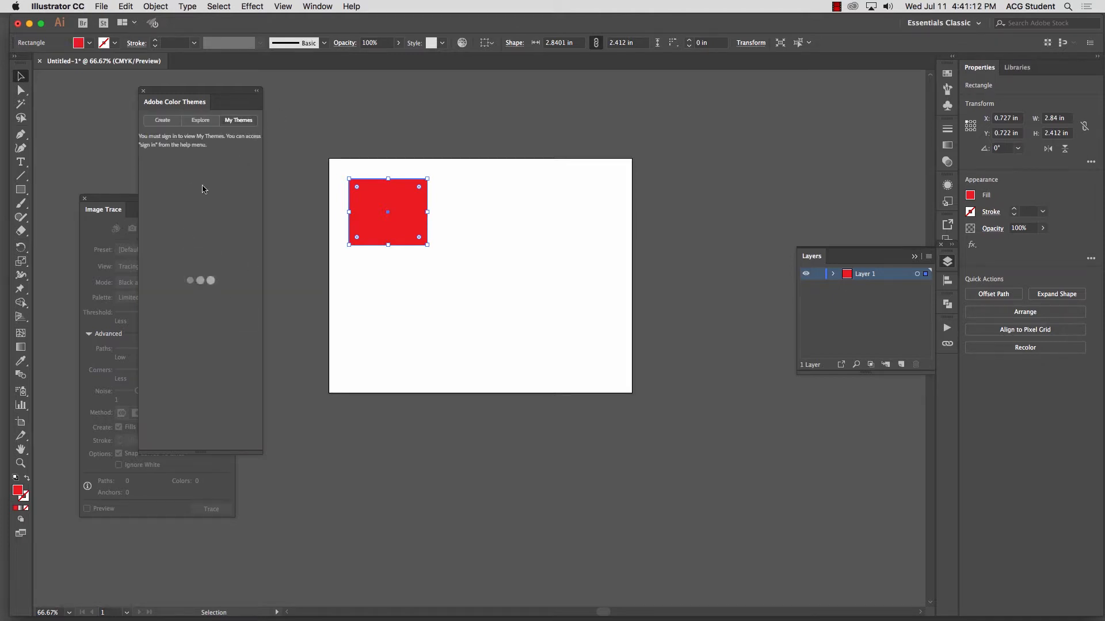
left_click(201, 121)
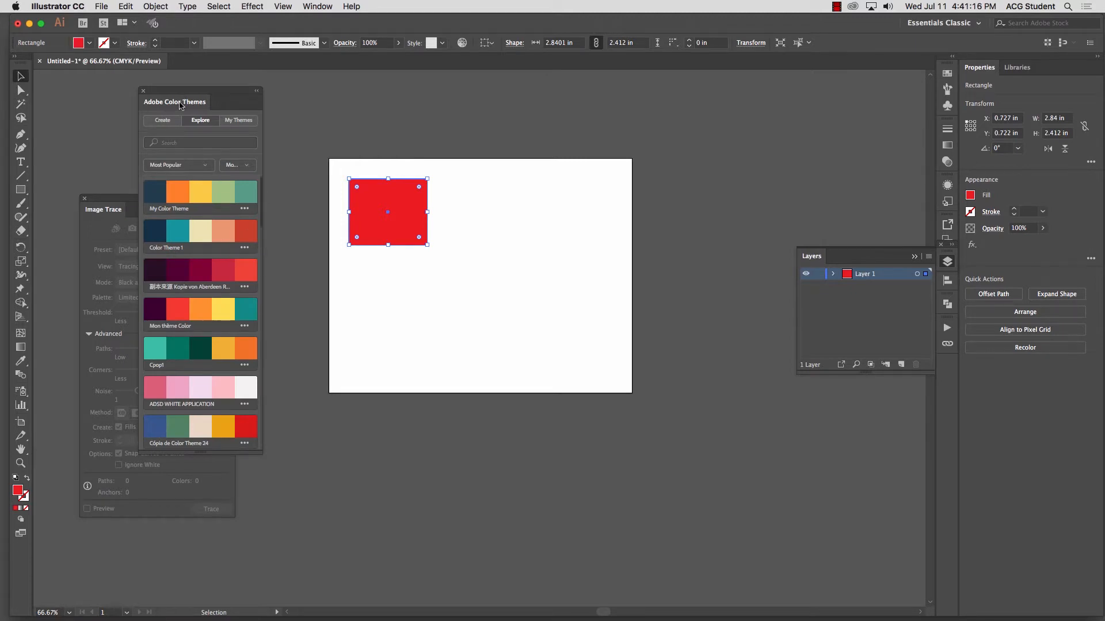
left_click(164, 121)
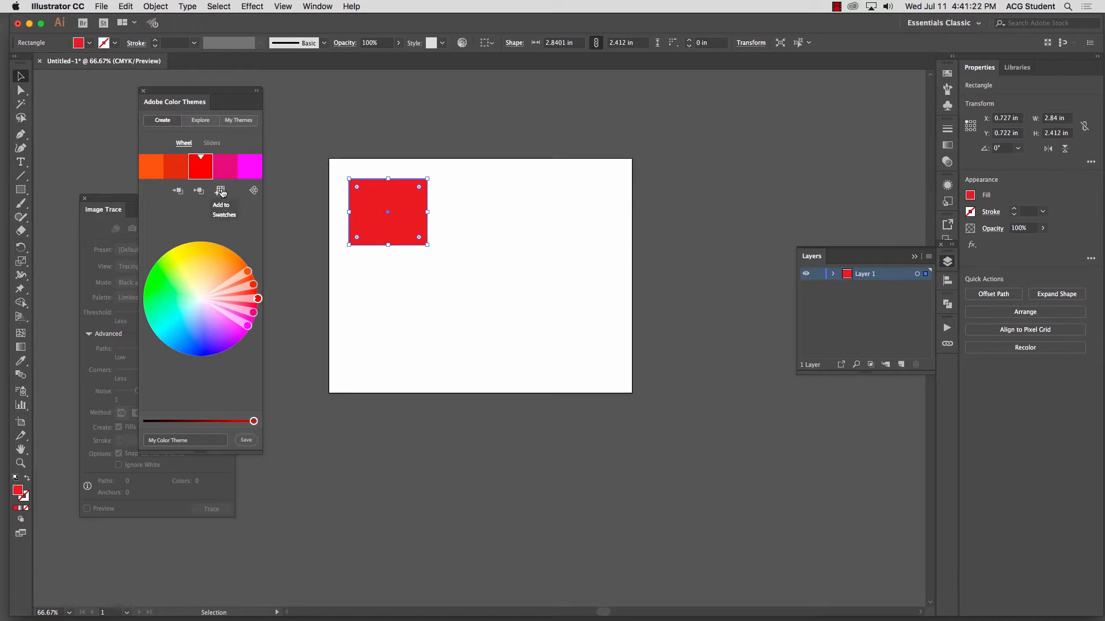
Step: Reselect the red rectangle briefly and leave it deselected on the artboard
left_click(289, 107)
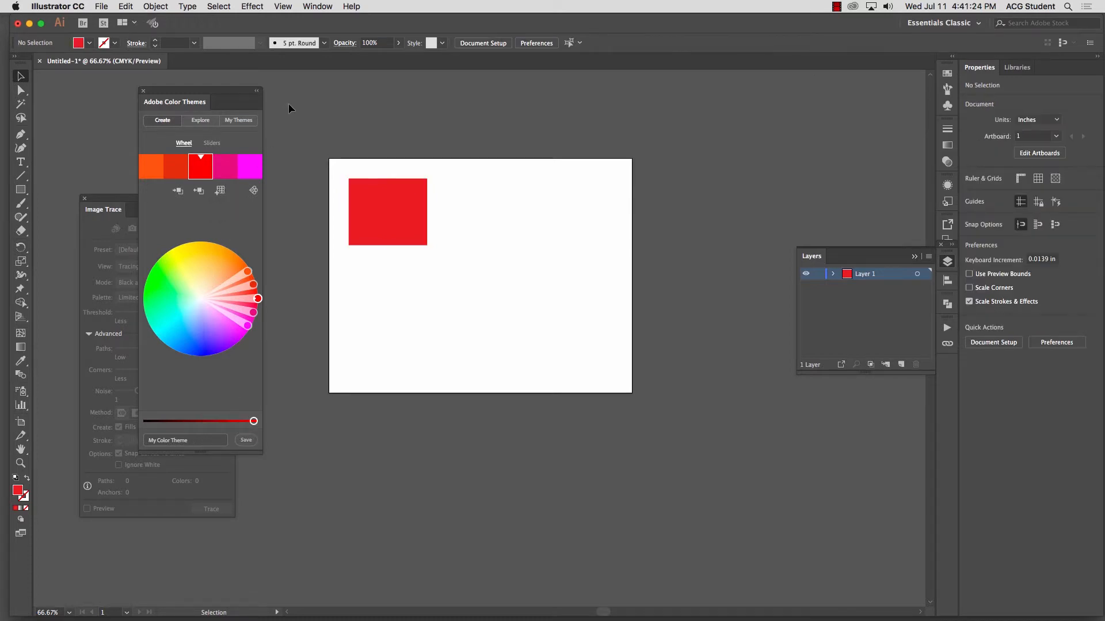
left_click(384, 238)
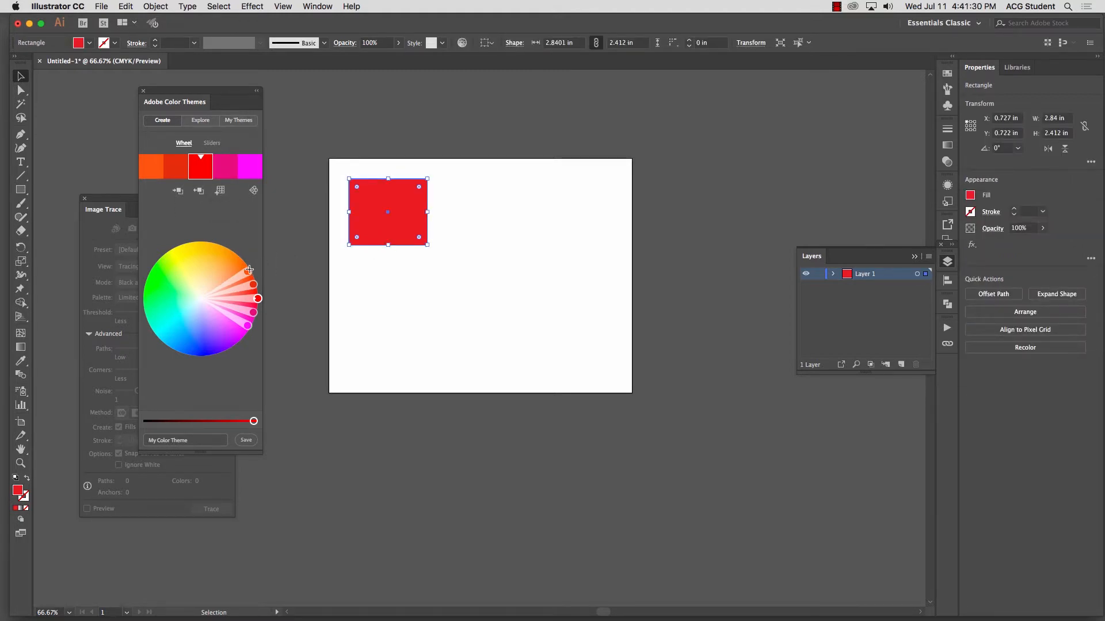
left_click(315, 441)
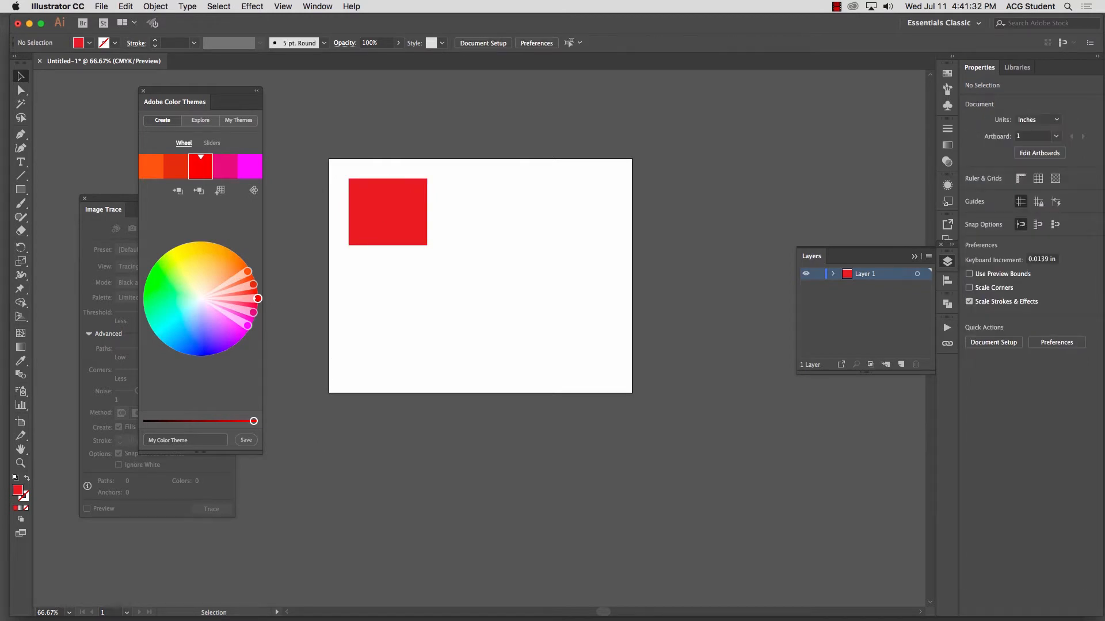
Step: Switch to Chrome, search Google for "adobe color", and open the Adobe Color CC color wheel page
key("super+Tab")
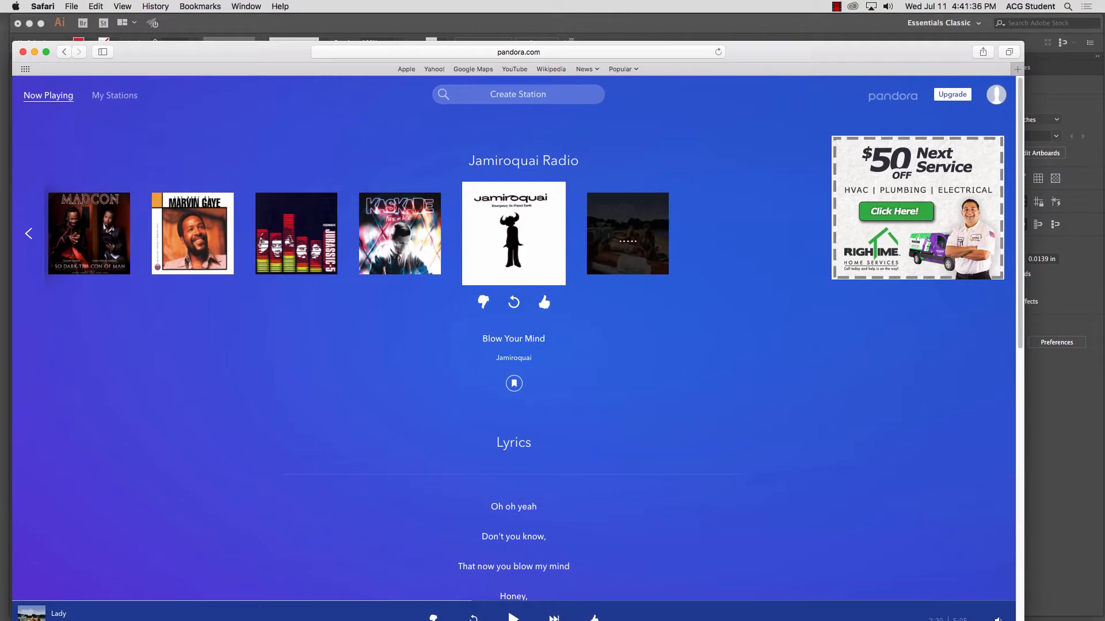
key("super+Tab")
key("super+Tab")
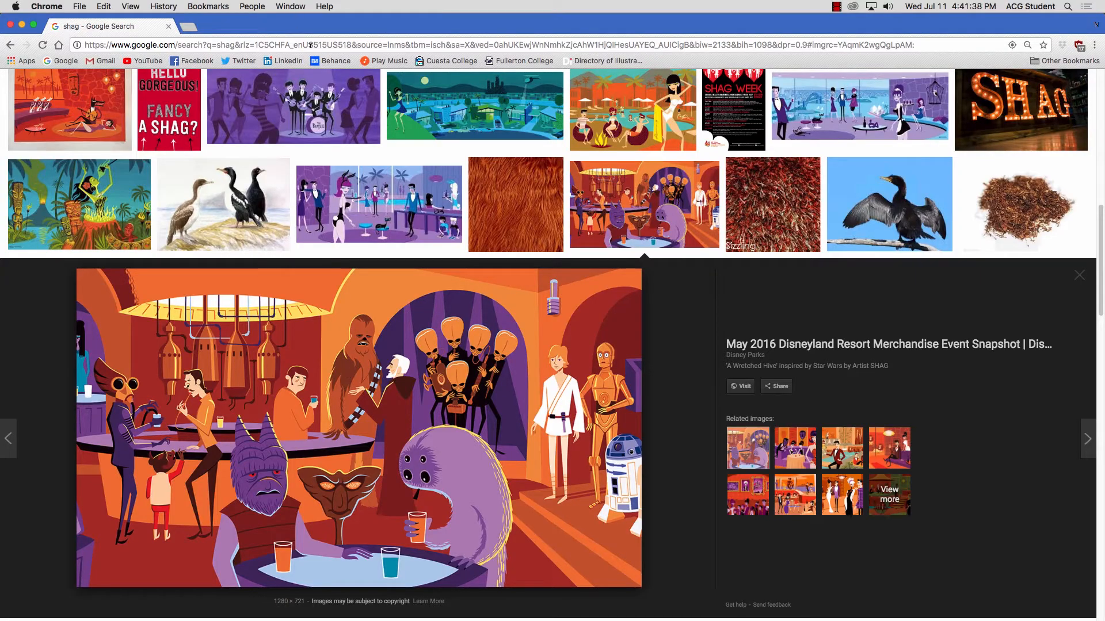
left_click(337, 45)
type("a")
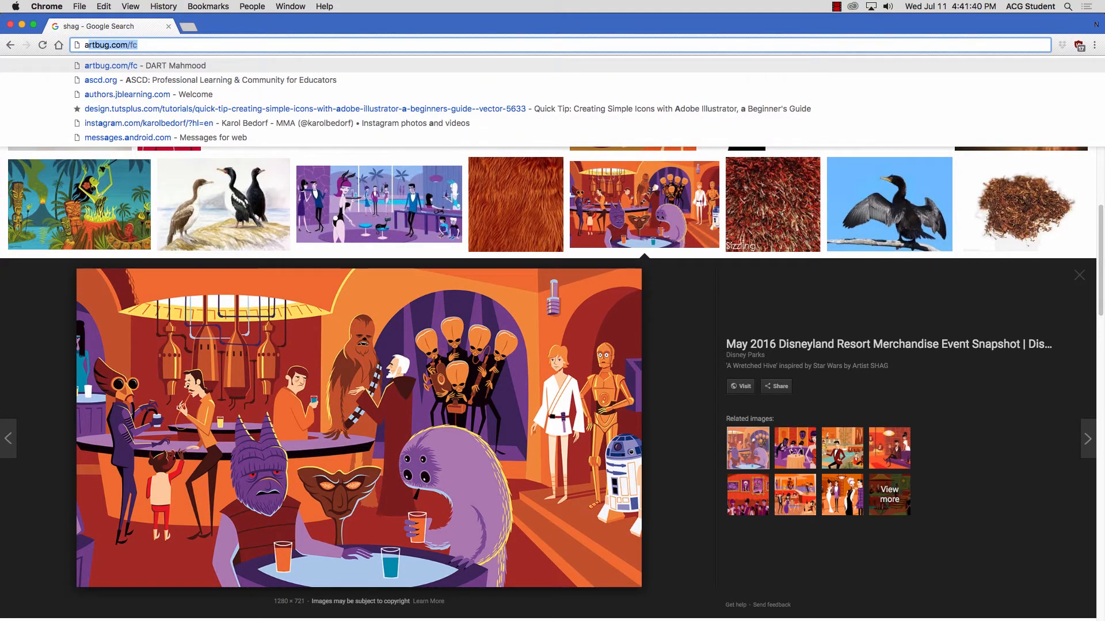
type("dobe color")
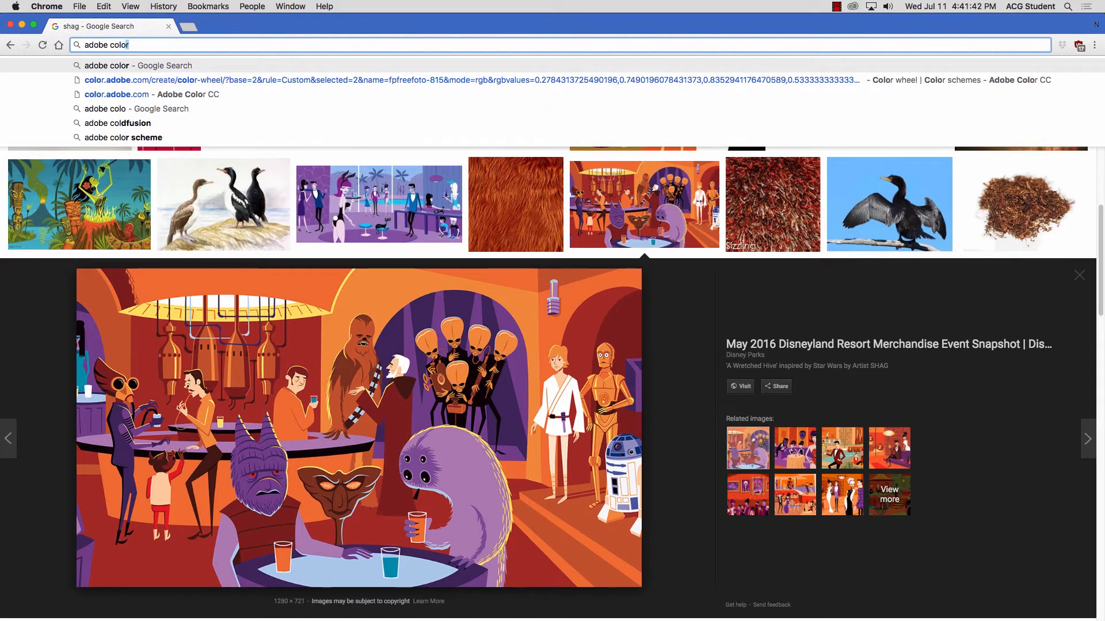
key("Return")
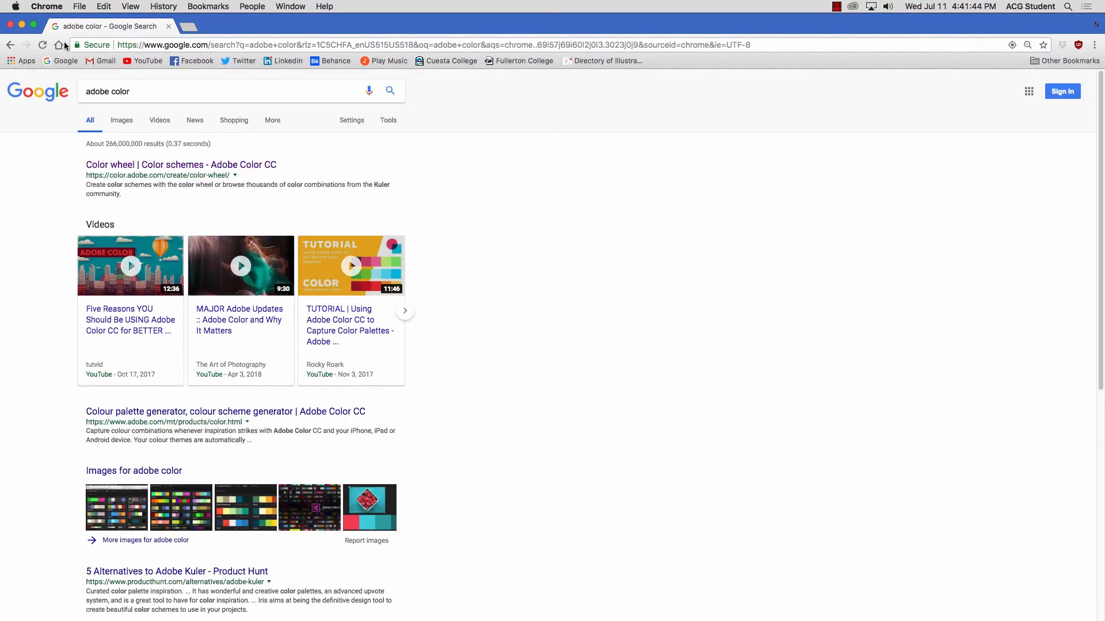
left_click(141, 166)
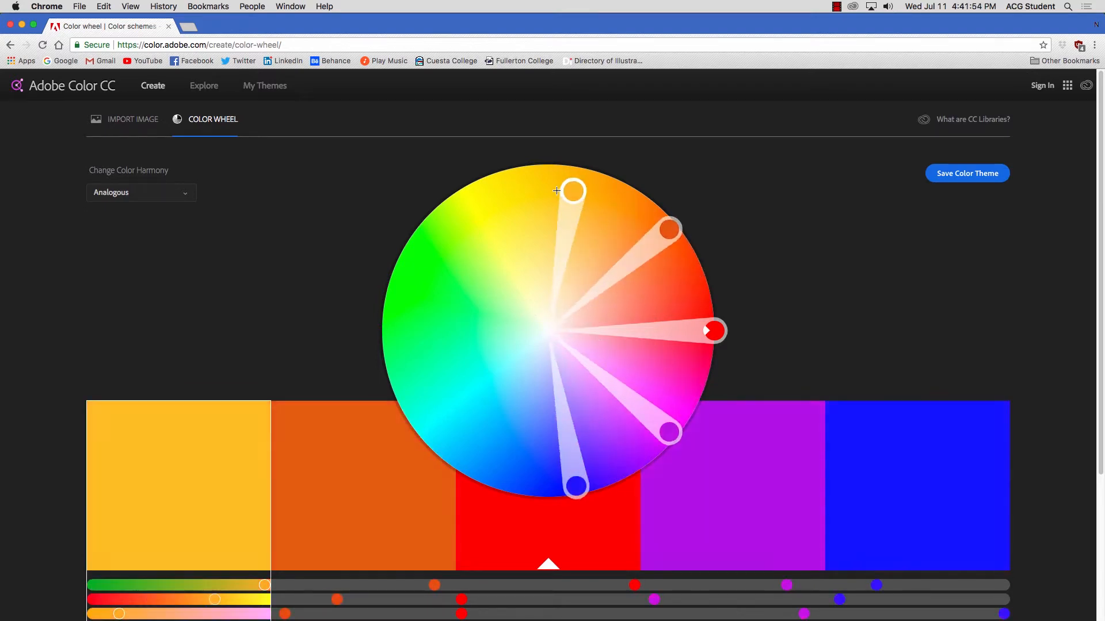
Step: Shift the analogous theme's base color to pink, RGB 255, 91, 149, using its color sliders
scroll(1102, 165, "down", 4)
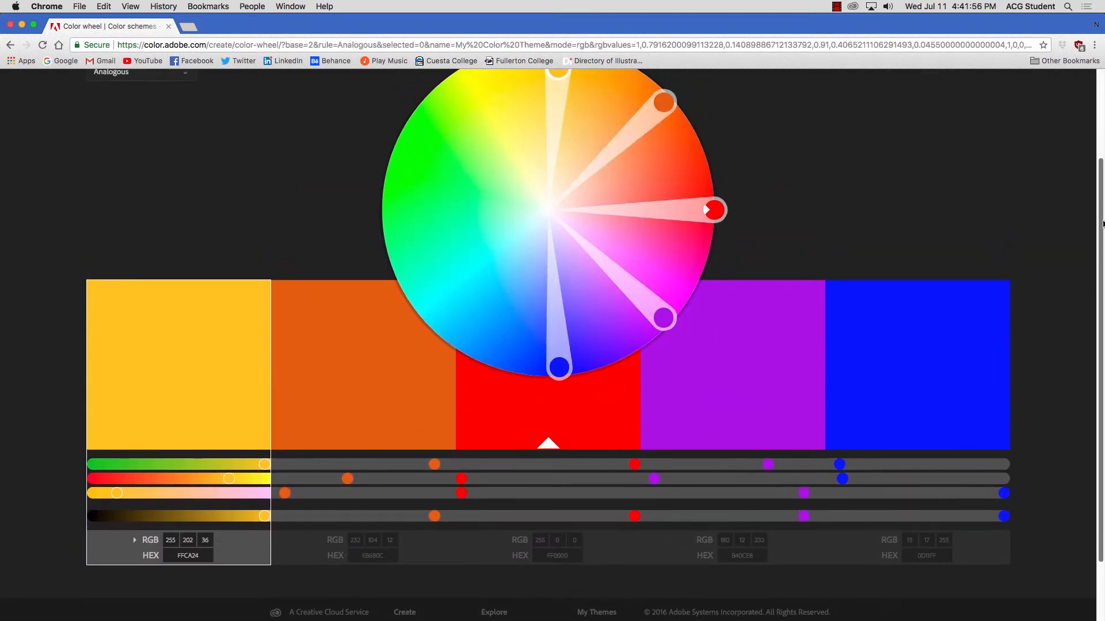
left_click_drag(463, 479, 523, 481)
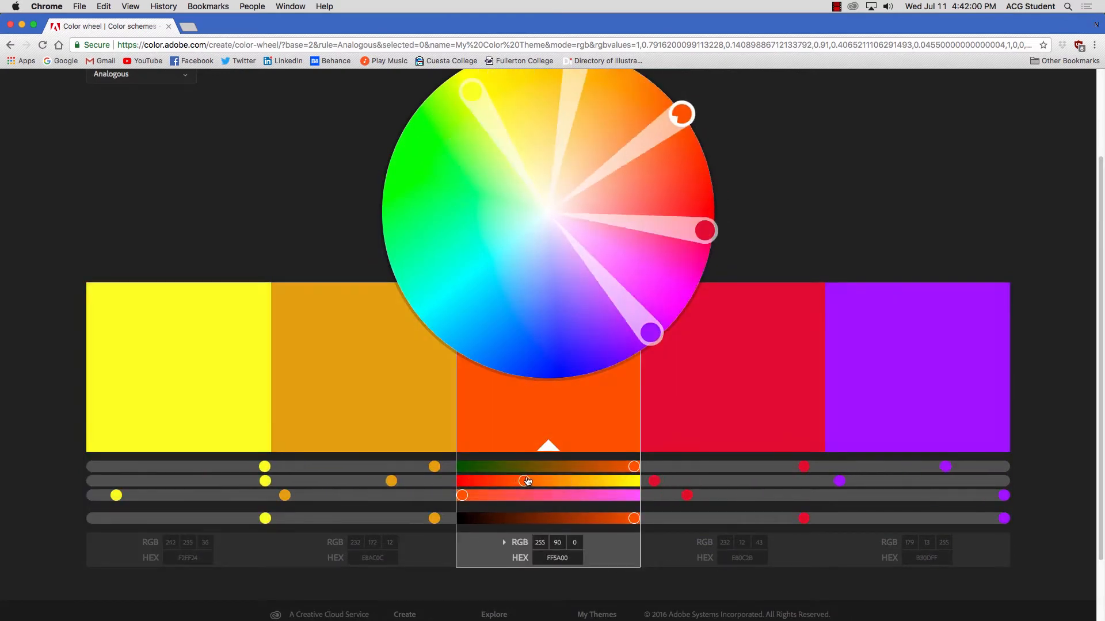
left_click_drag(466, 500, 563, 497)
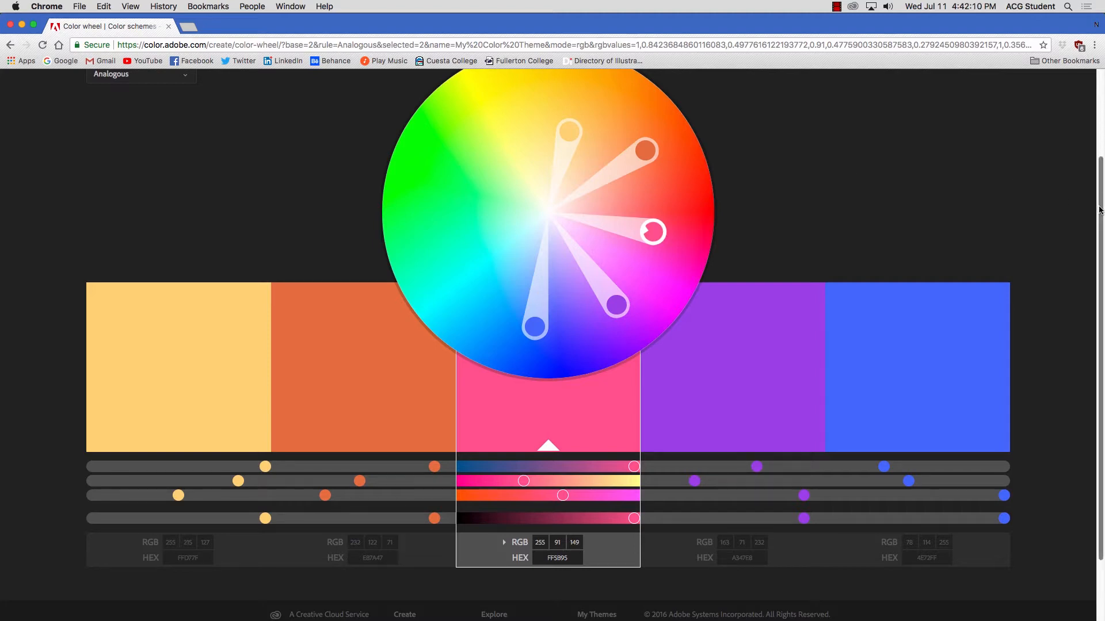
Step: Import ben.jpg from the today folder to extract a color theme, and look over the extracted swatches
scroll(644, 208, "up", 3)
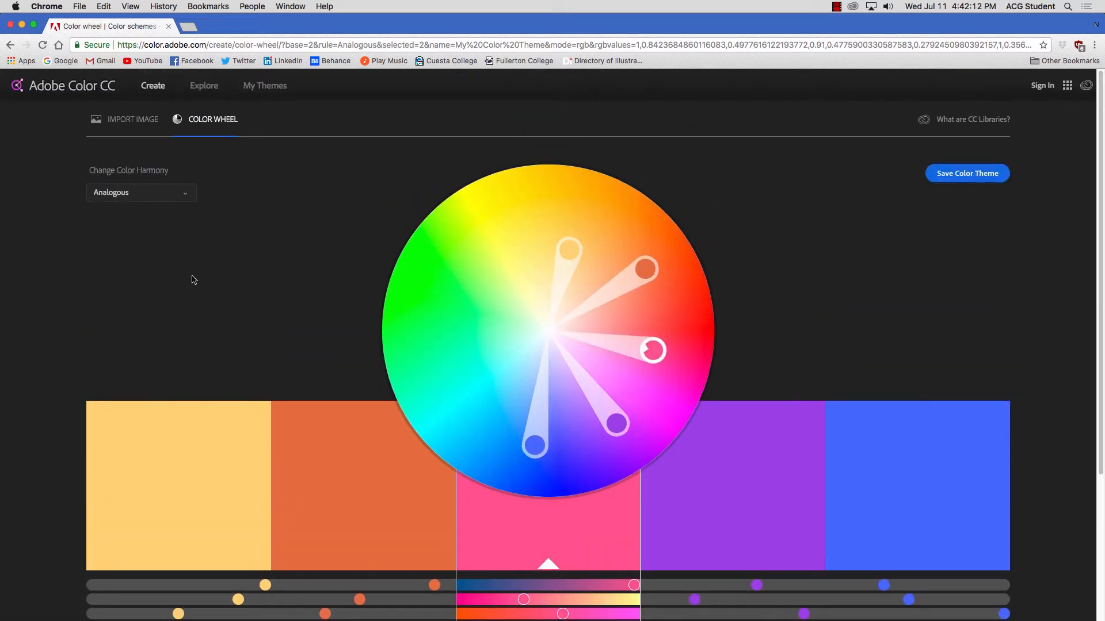
left_click(126, 120)
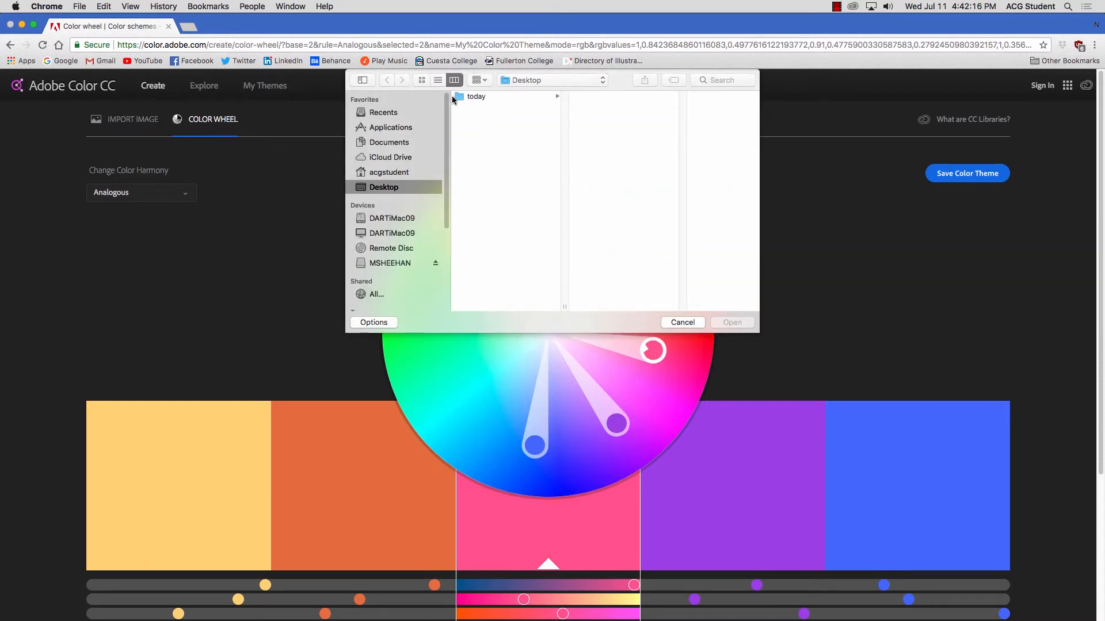
left_click(460, 98)
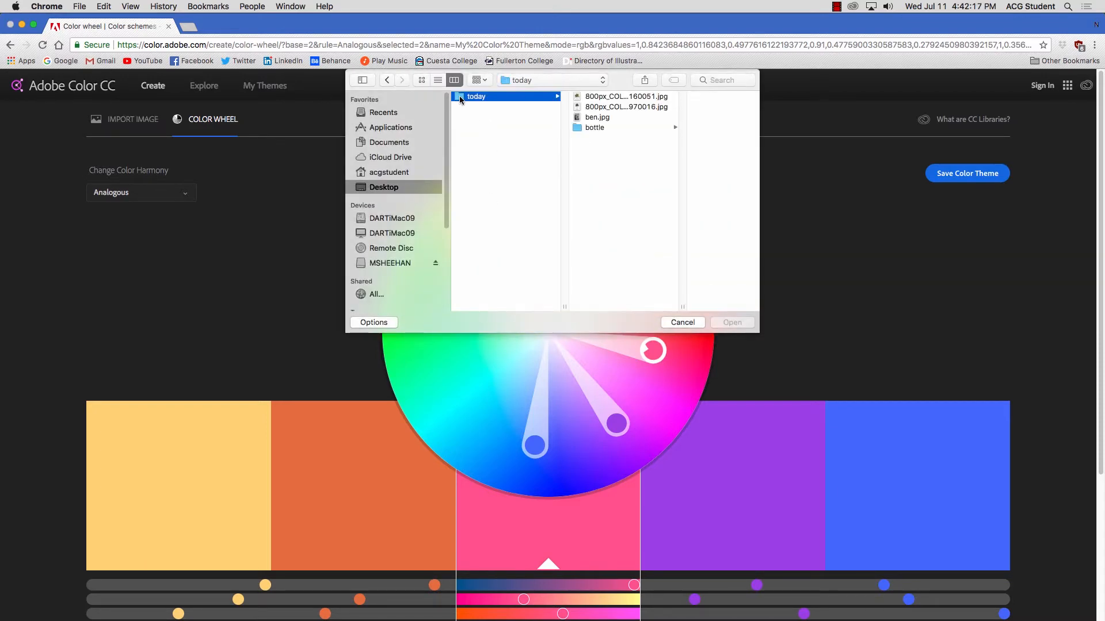
left_click(579, 118)
double_click(579, 118)
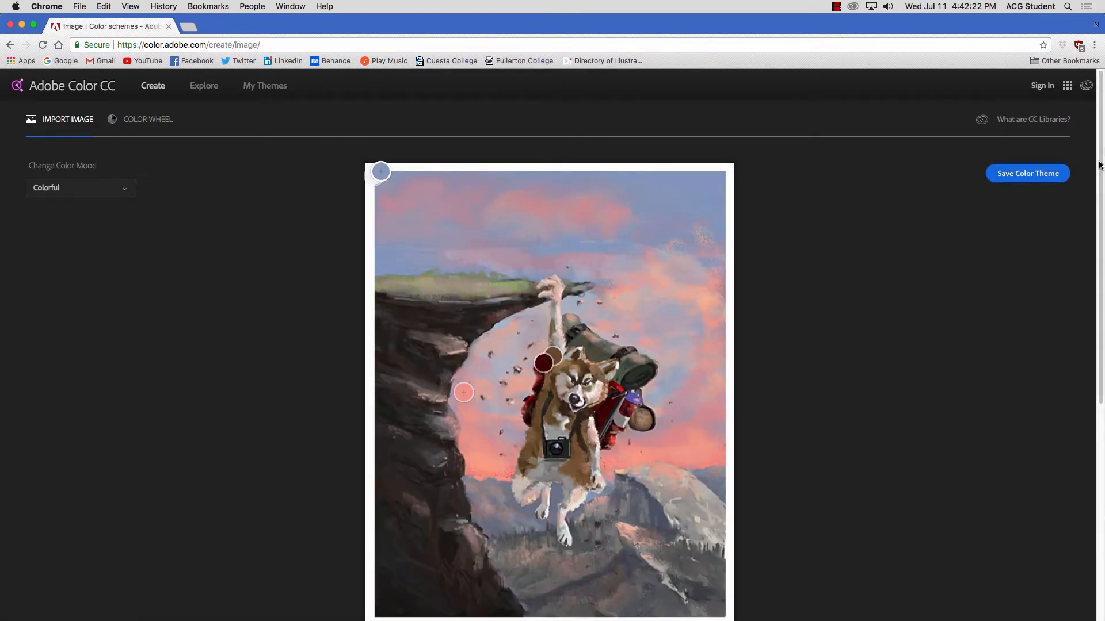
scroll(1101, 178, "down", 1)
scroll(1101, 187, "down", 6)
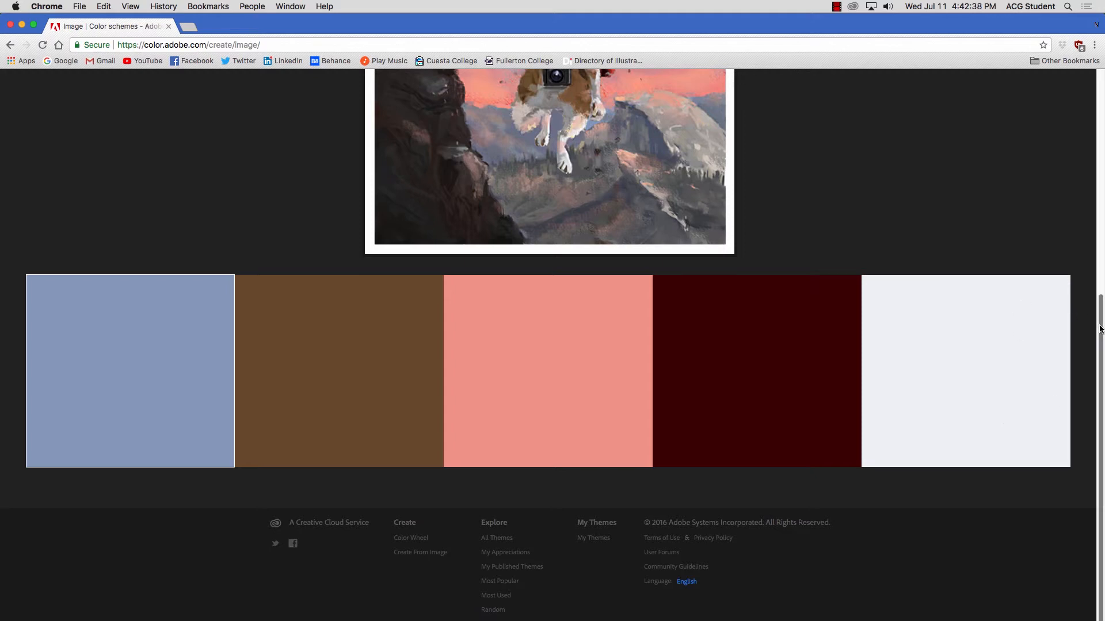
scroll(1078, 311, "up", 7)
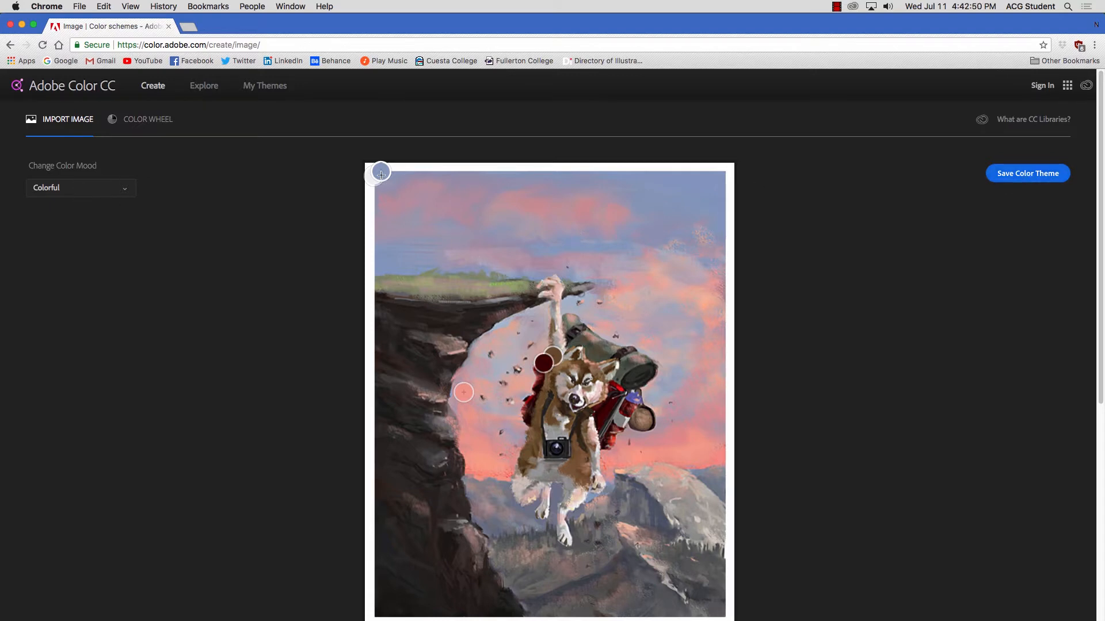
Step: Change the image theme's color mood to Bright and then to Muted
left_click(87, 190)
left_click(87, 225)
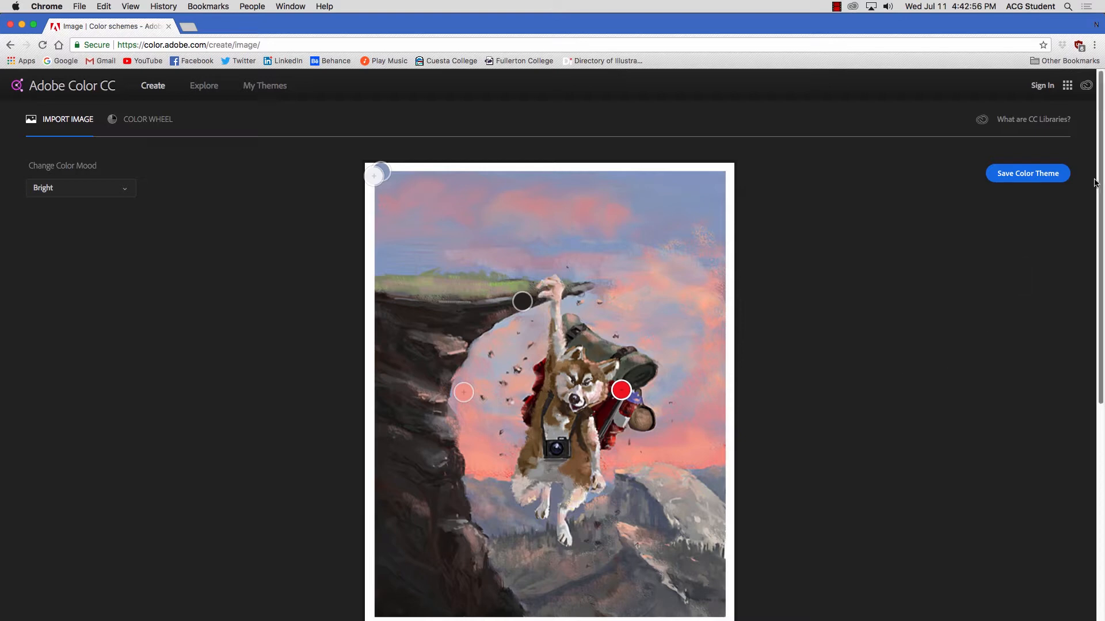
mouse_move(1102, 164)
left_mouse_down()
mouse_move(1103, 388)
mouse_move(1102, 173)
left_mouse_up()
left_click(75, 190)
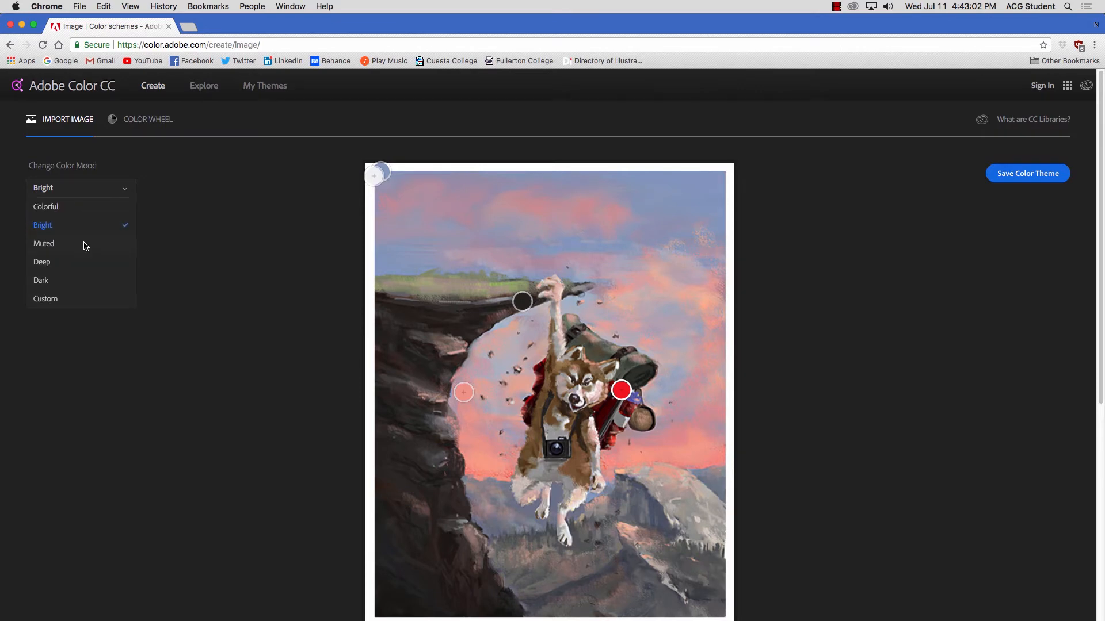
left_click(84, 244)
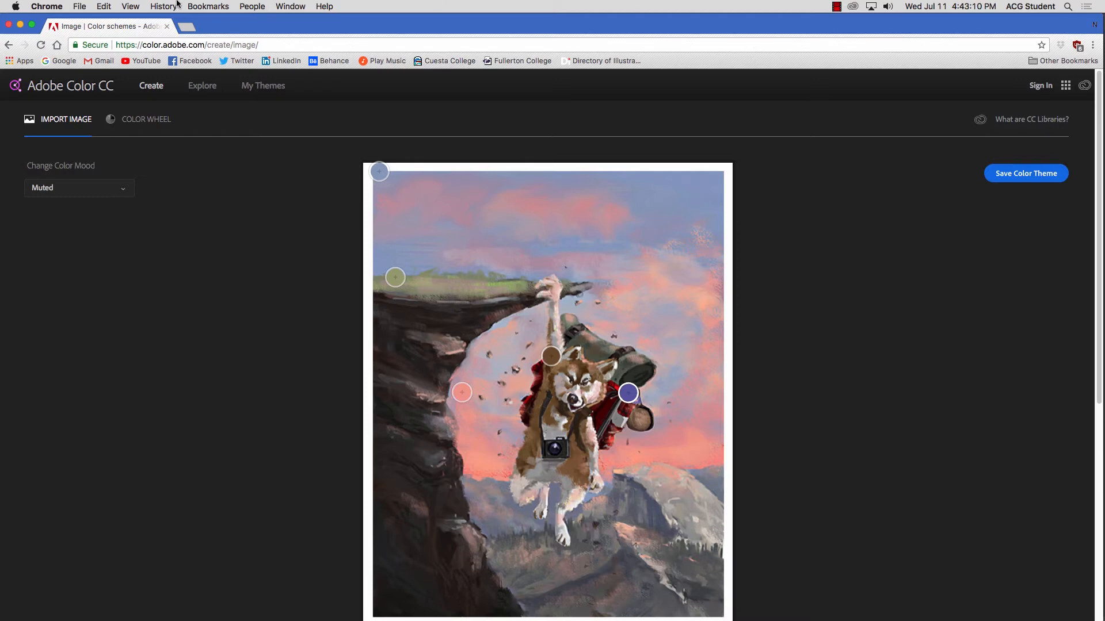
Step: Switch back to Illustrator, select the red rectangle, and look at the Clipping Mask commands without applying any
left_click(20, 26)
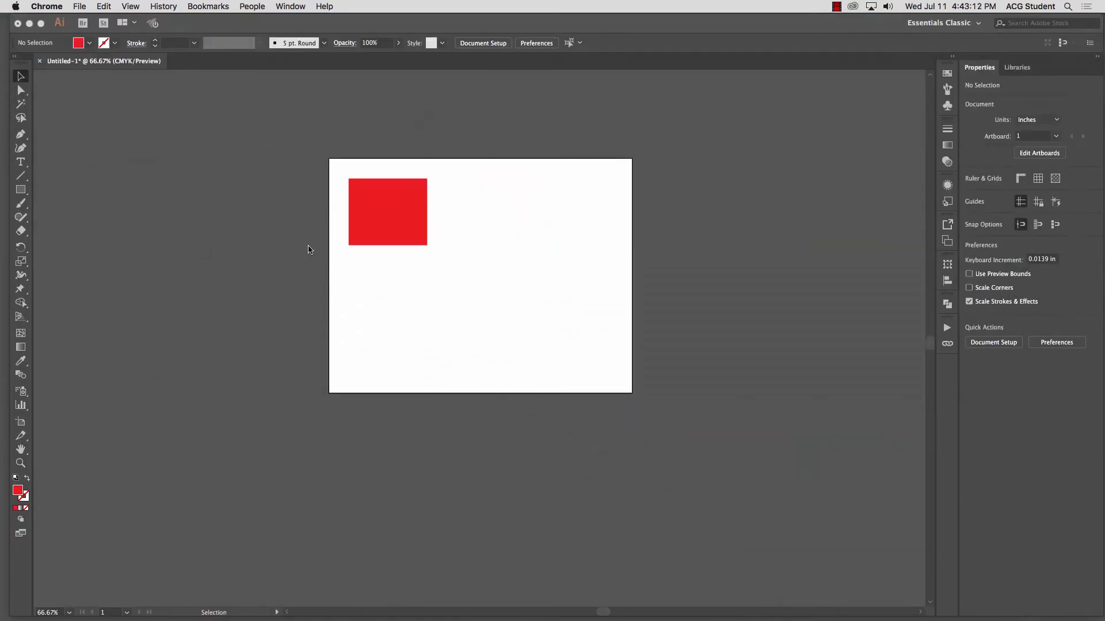
left_click(296, 256)
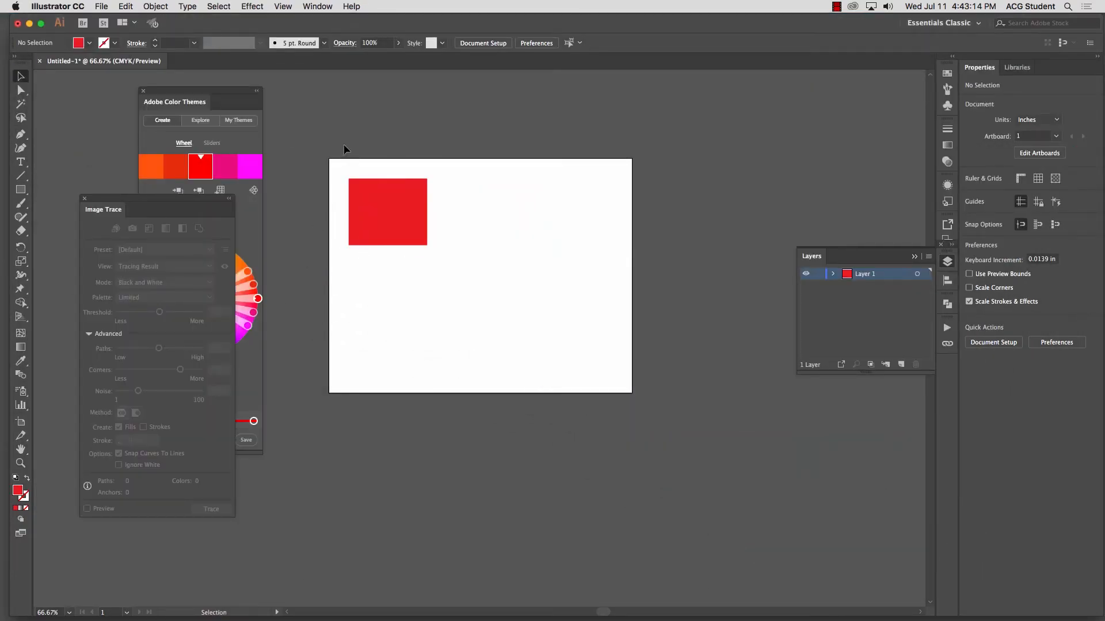
left_click_drag(305, 111, 447, 247)
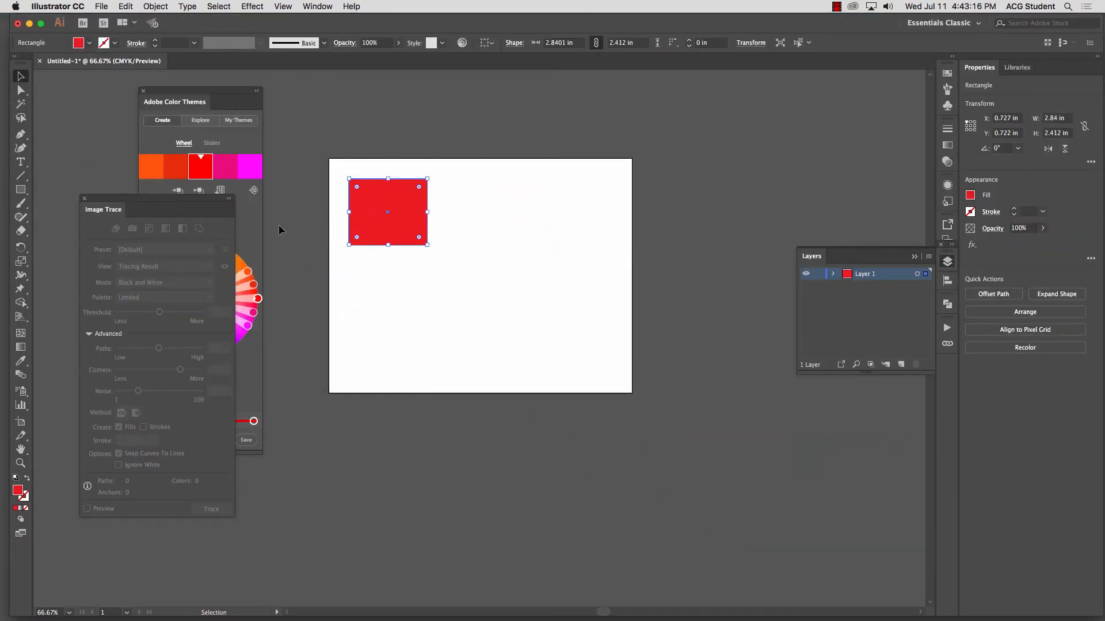
left_click(155, 6)
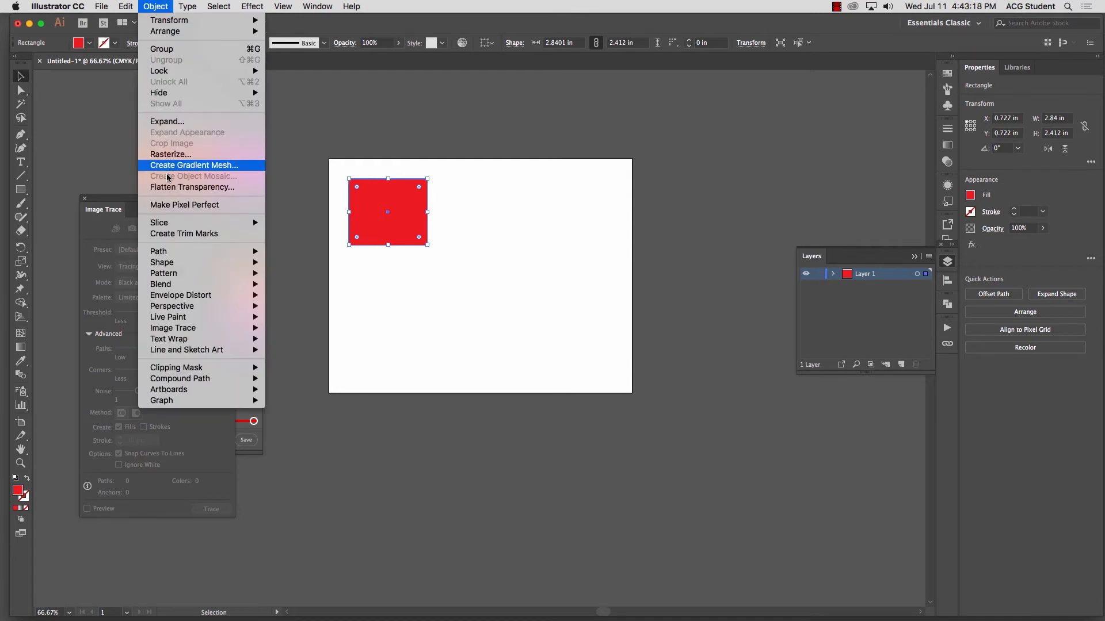
mouse_move(211, 371)
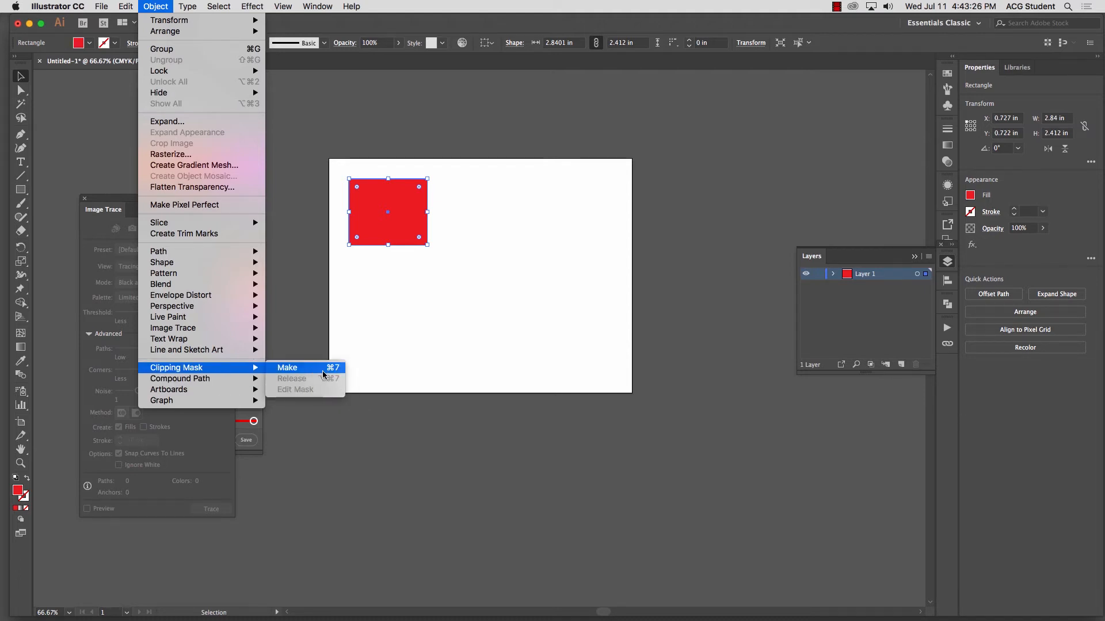
left_click(460, 247)
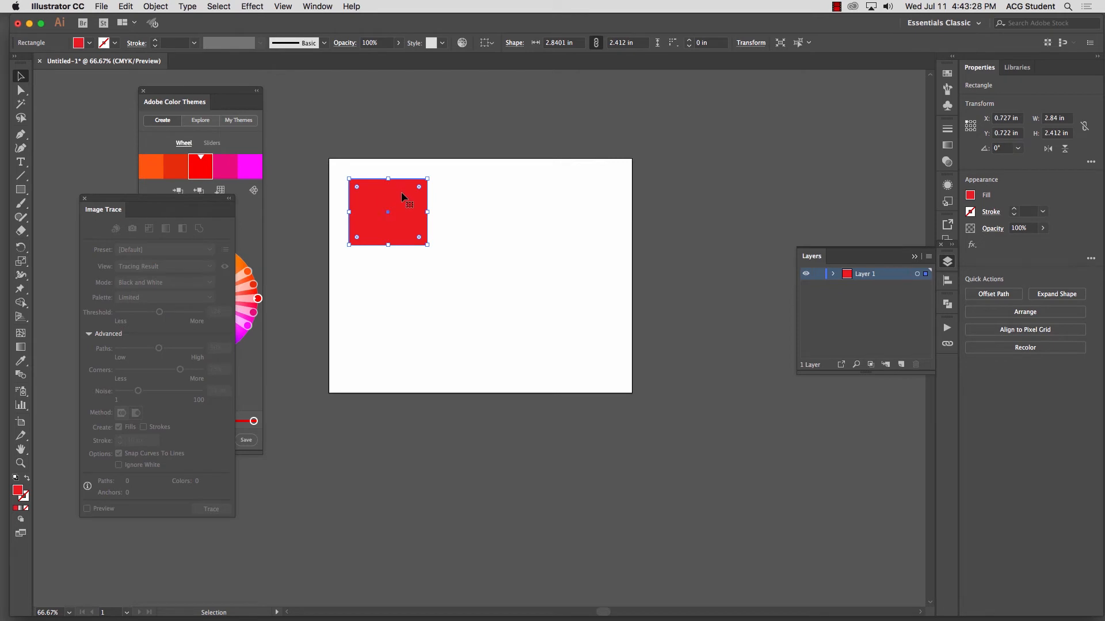
Step: Close the Adobe Color Themes panel and delete the red rectangle from the artboard
left_click(142, 92)
left_click(339, 164)
left_click_drag(392, 202, 425, 203)
key("Delete")
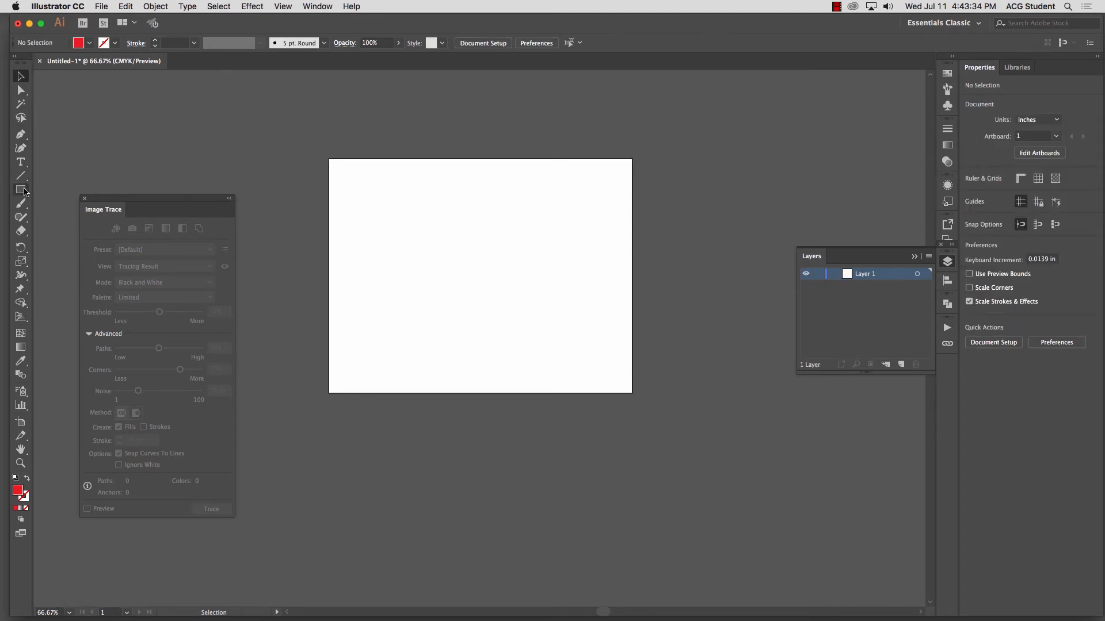
Step: Draw a red circle about 6.96 in across and a rounded rectangle about 2.54 by 3.94 in overlapping the artboard's upper-left corner
left_click_drag(16, 191, 72, 221)
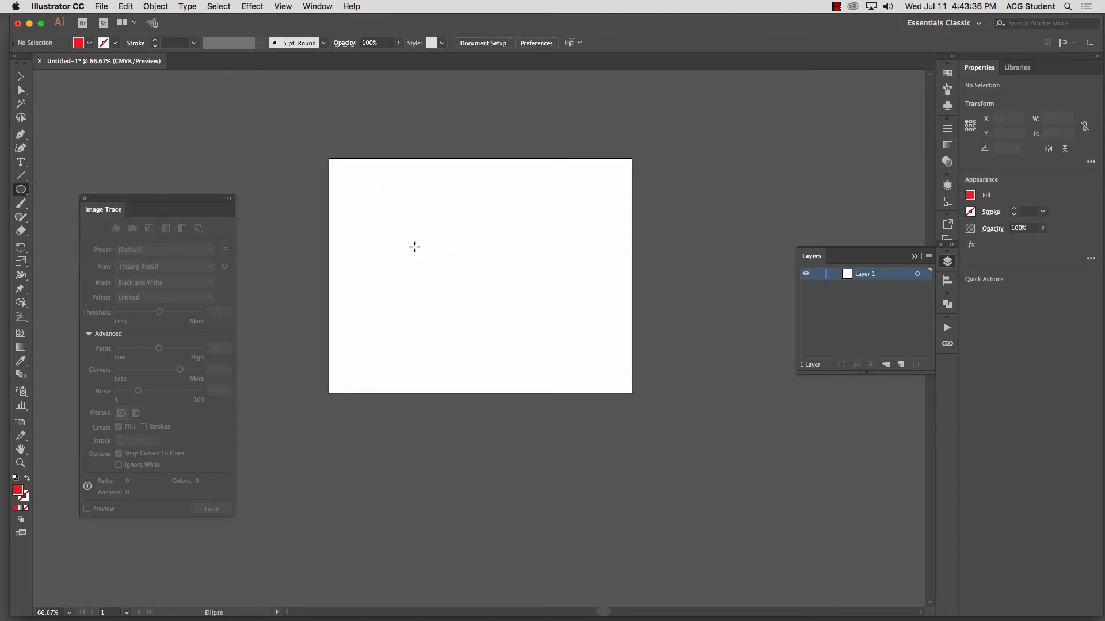
left_click_drag(465, 258, 561, 353)
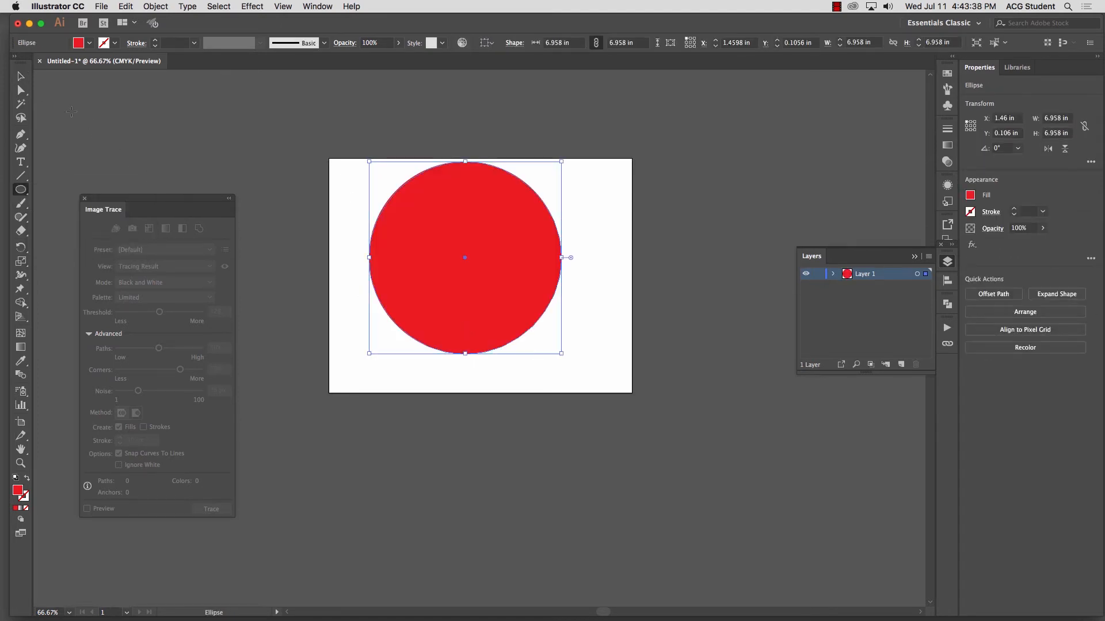
left_click_drag(24, 193, 72, 205)
left_click_drag(271, 136, 341, 243)
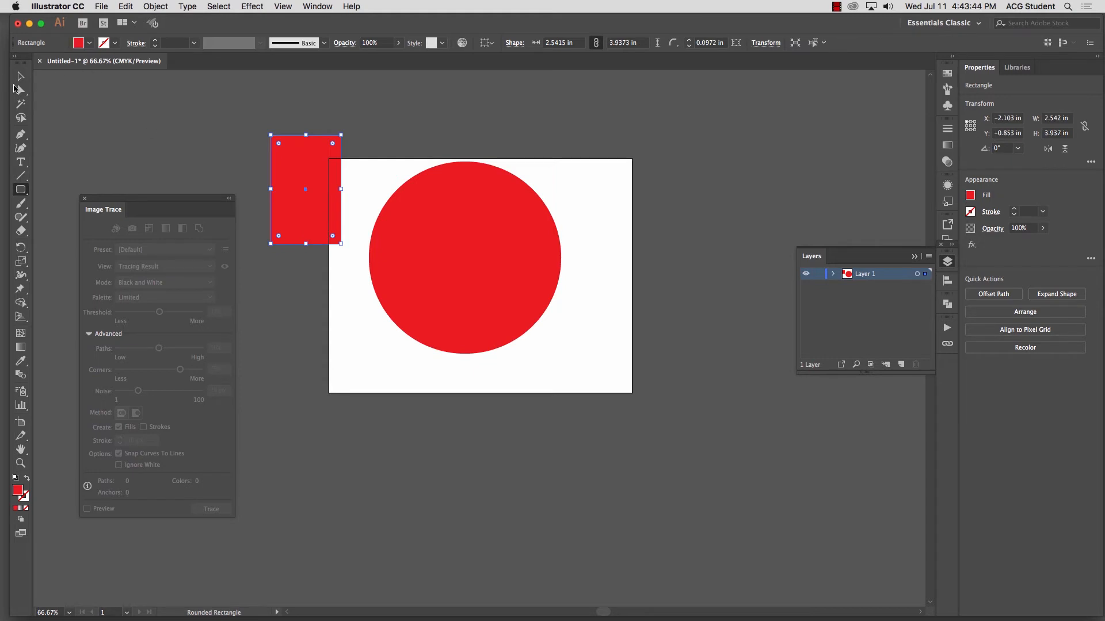
Step: Taper the rounded rectangle toward its bottom with Free Transform's perspective distortion, and scale it down to about 1.57 by 2.51 in
left_click(20, 76)
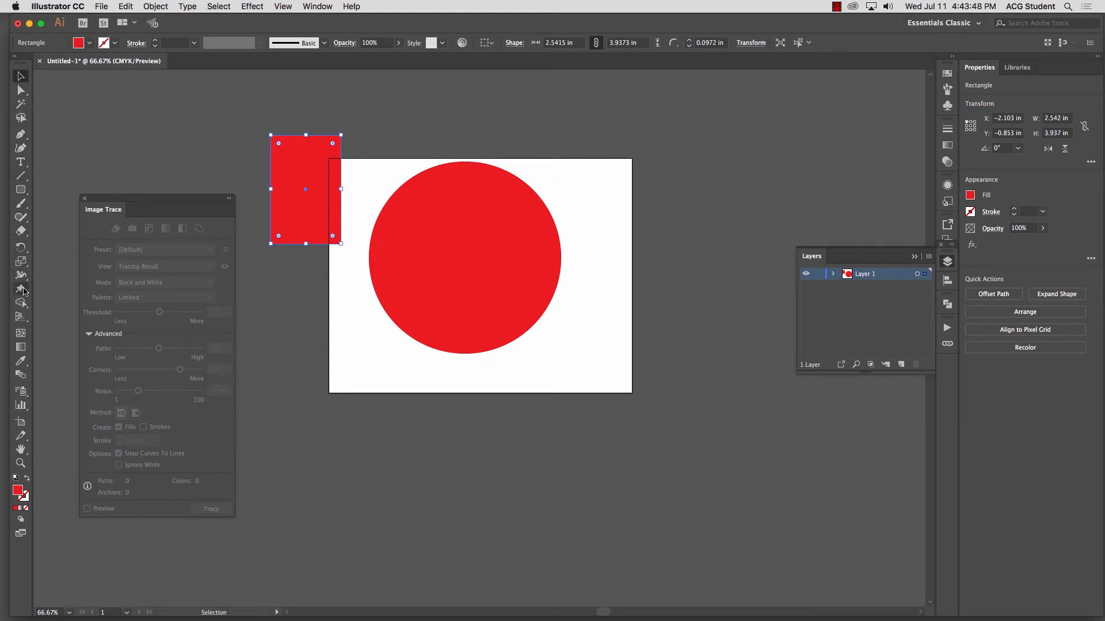
left_click_drag(23, 292, 36, 304)
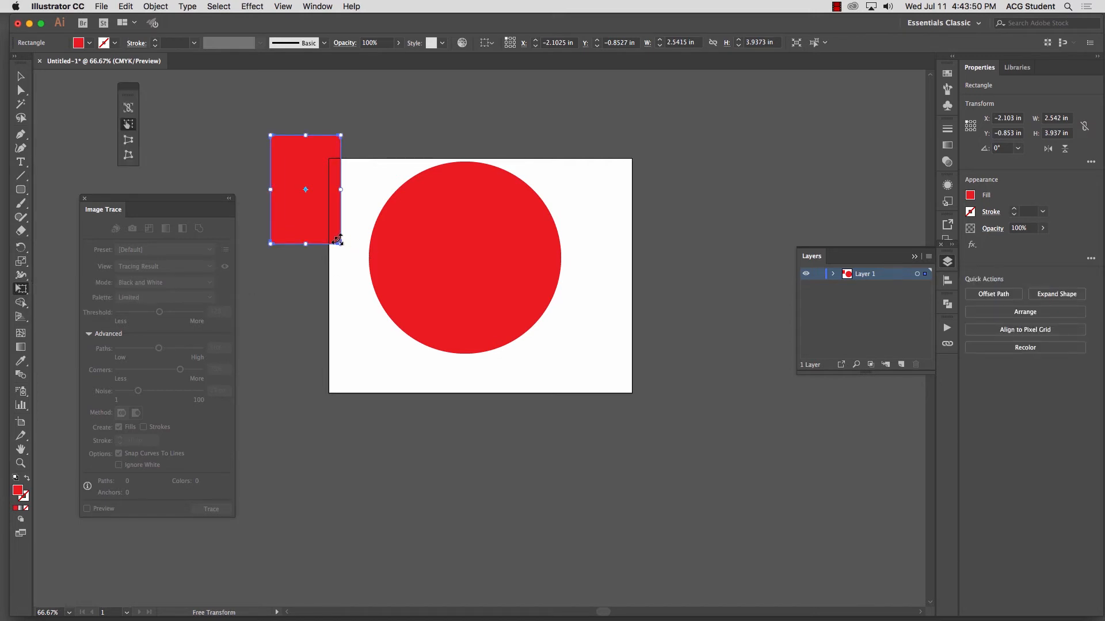
left_click_drag(339, 242, 318, 242)
key("v")
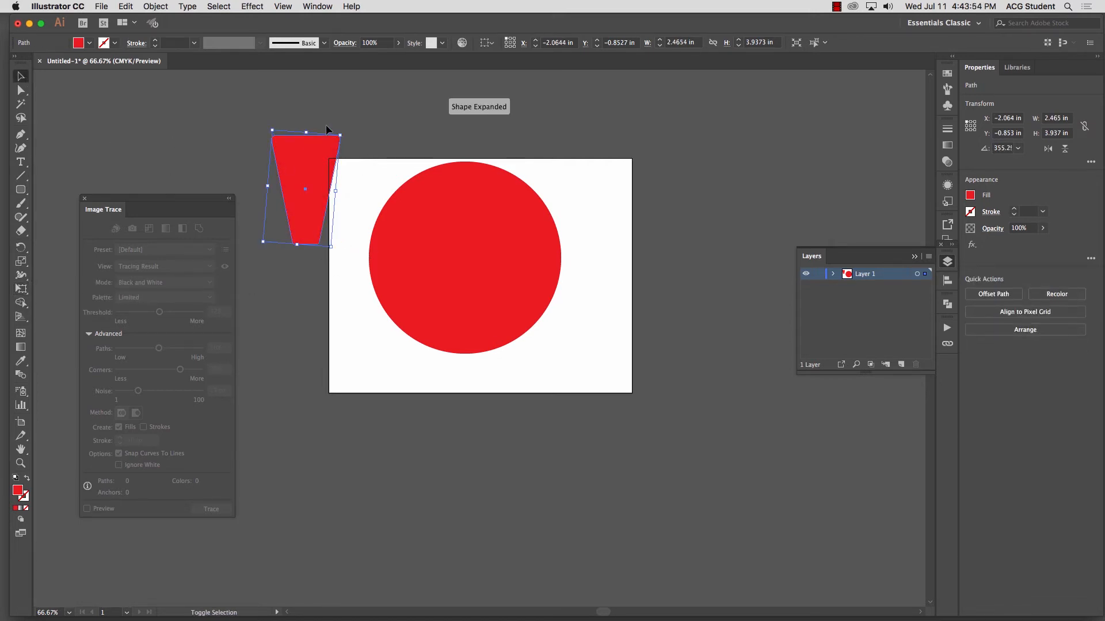
left_click_drag(340, 135, 309, 151)
left_click(309, 152)
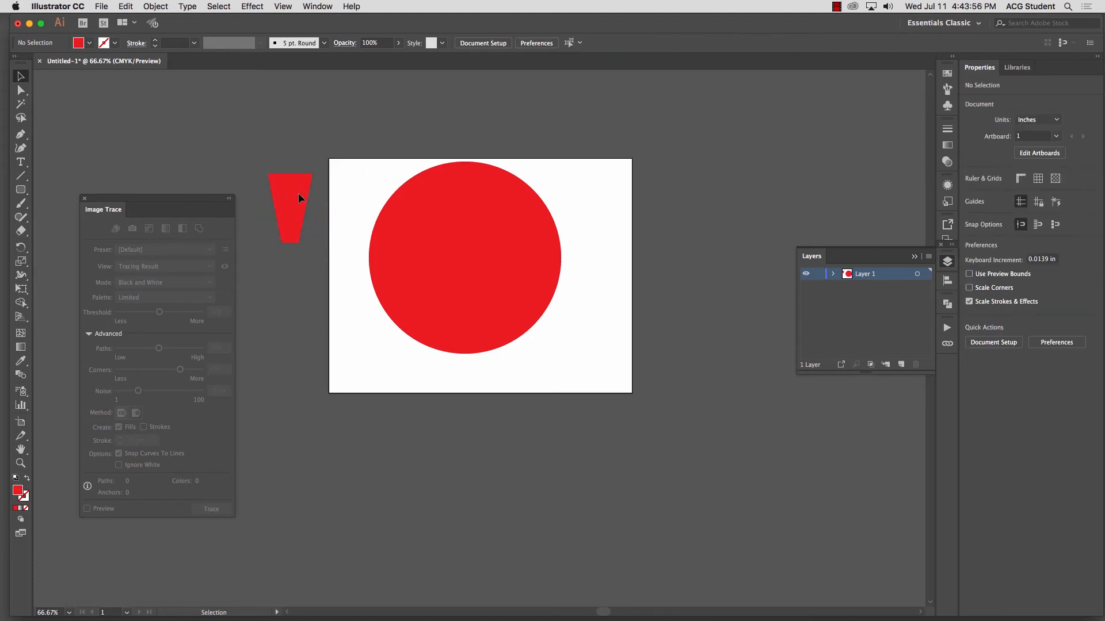
Step: Move the tapered shape to the upper middle of the red circle and fill it with white
left_click_drag(298, 197, 469, 196)
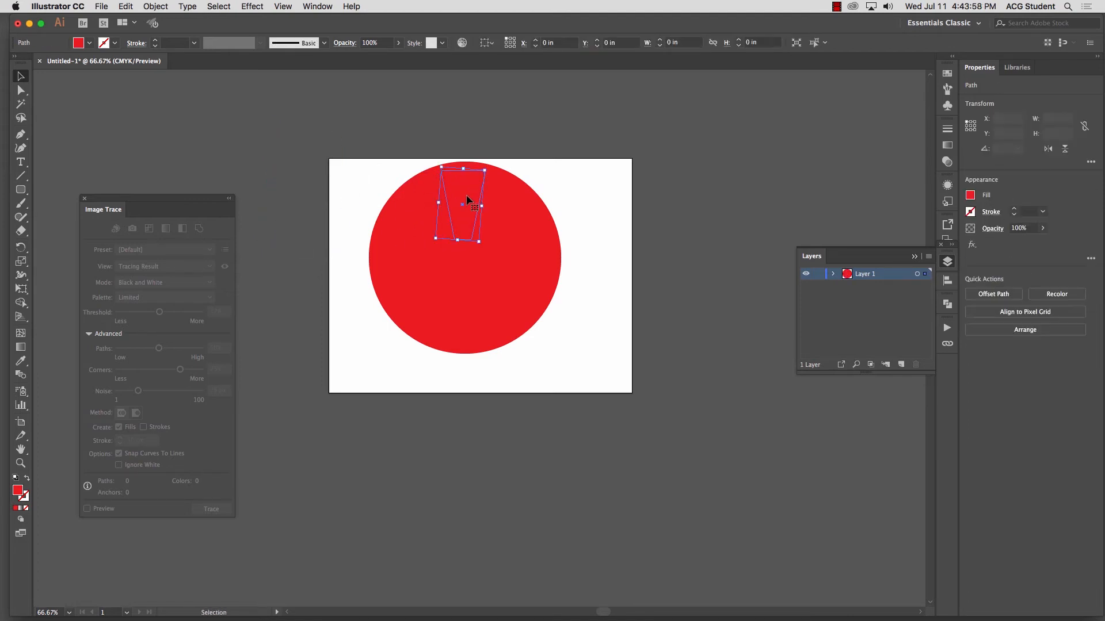
left_click_drag(431, 242, 426, 246)
left_click(21, 361)
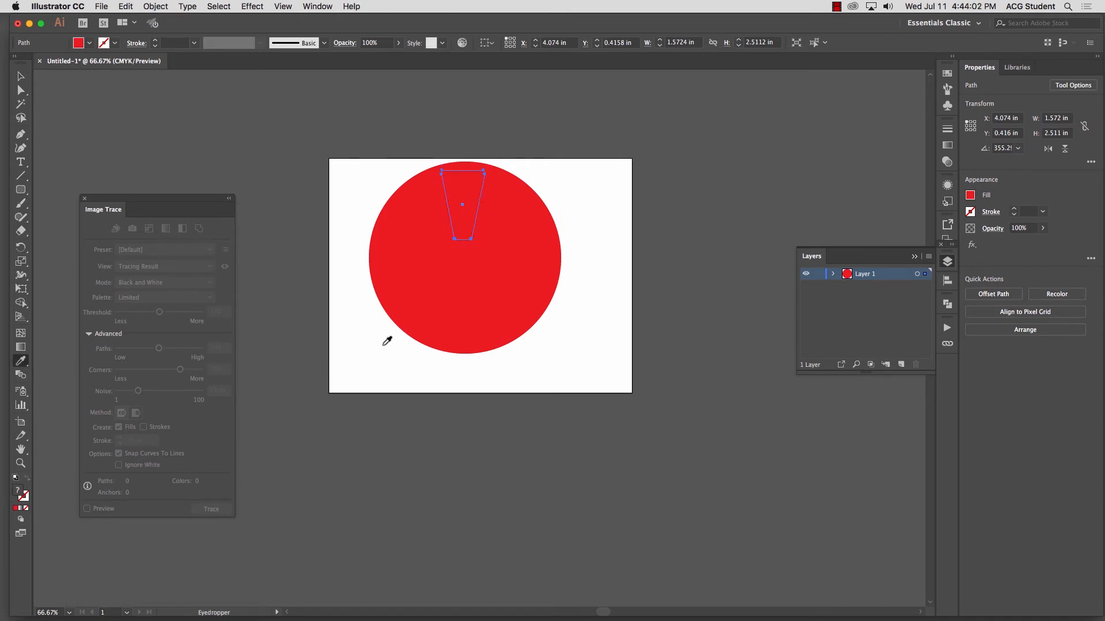
left_click(21, 76)
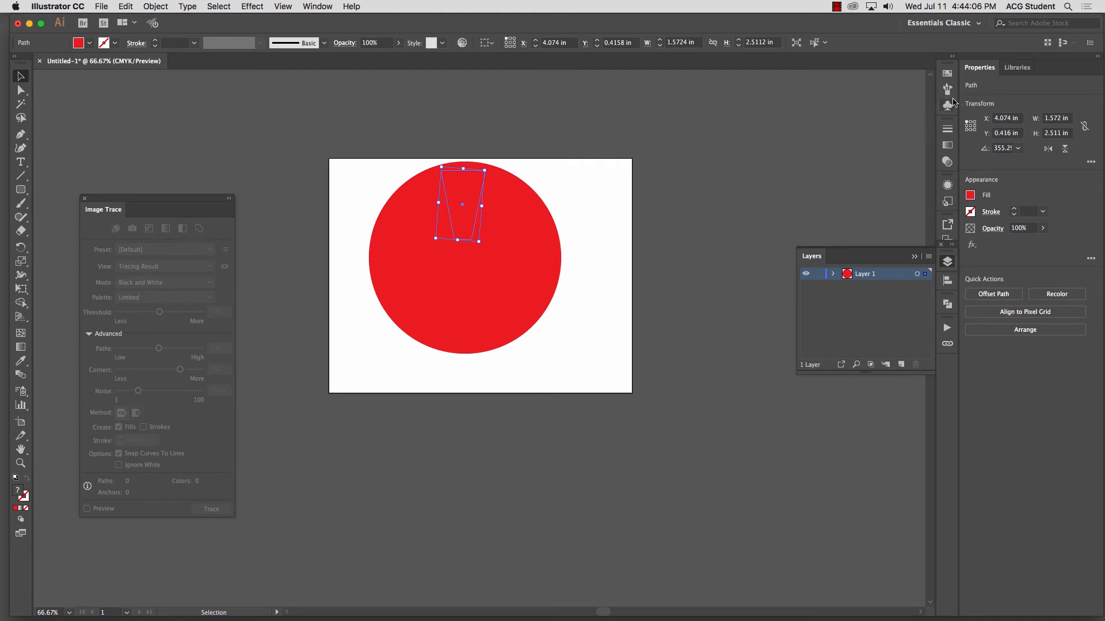
left_click(948, 73)
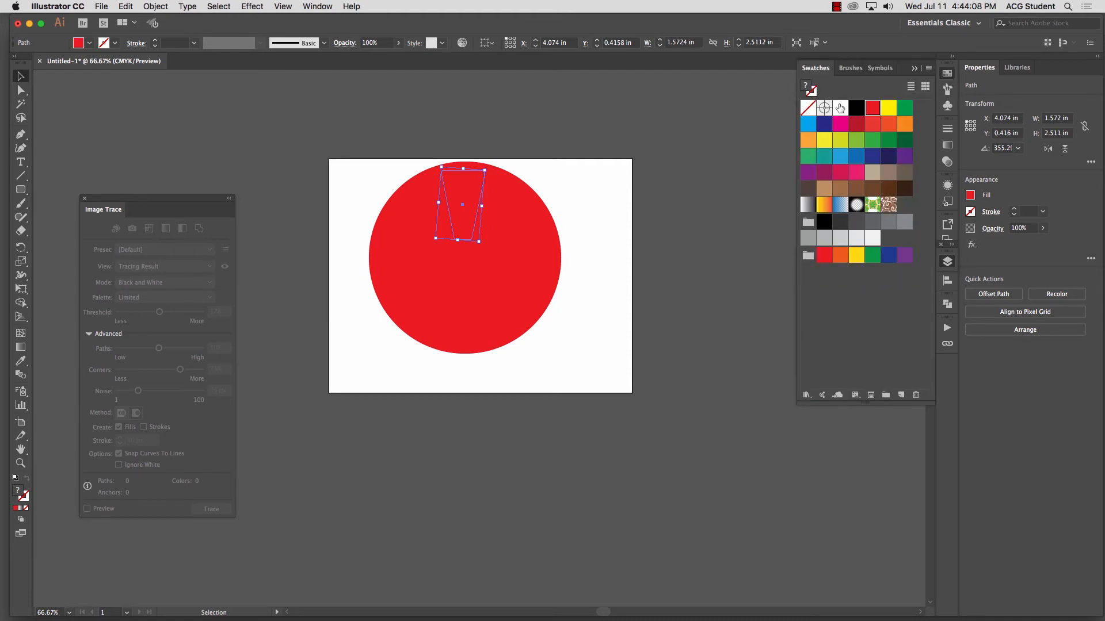
left_click(840, 108)
left_click(533, 198)
left_click(468, 199)
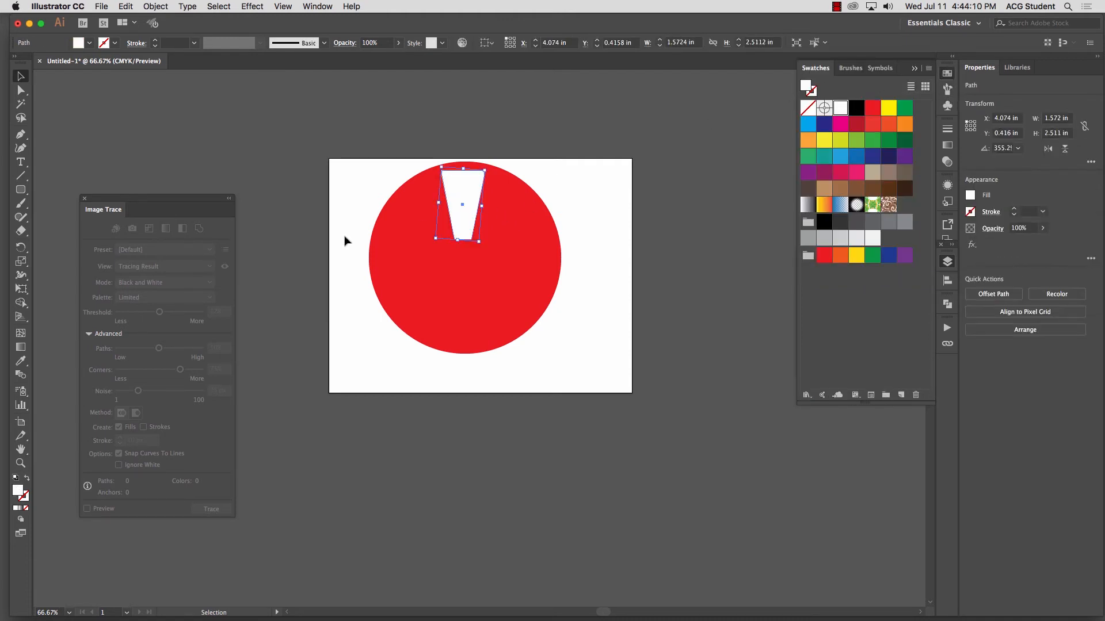
Step: Rotate a copy of the white wedge around the circle's center and repeat it until seven wedges ring the circle
left_click(20, 249)
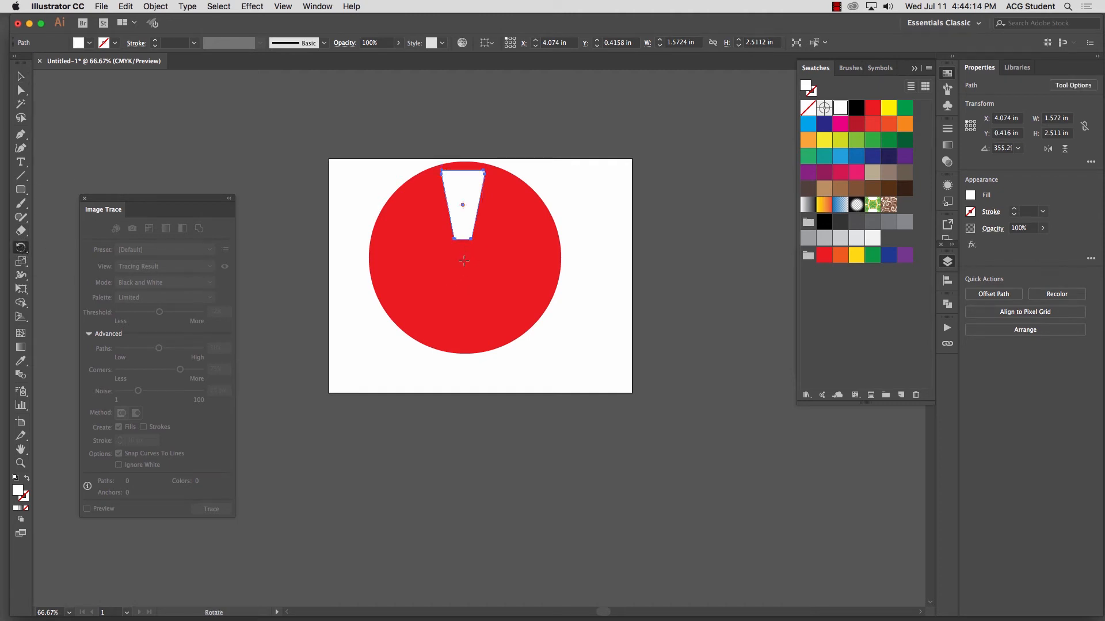
left_click_drag(463, 207, 512, 229)
key("super+d")
key("super+d")
key("super+d")
key("super+d")
key("super+d")
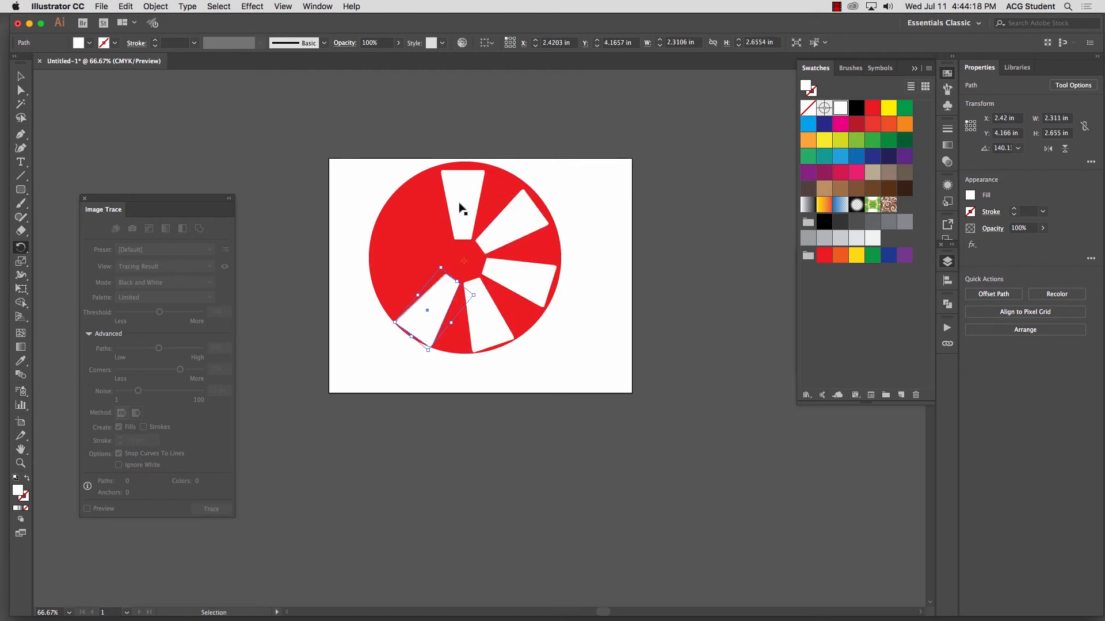
key("super+d")
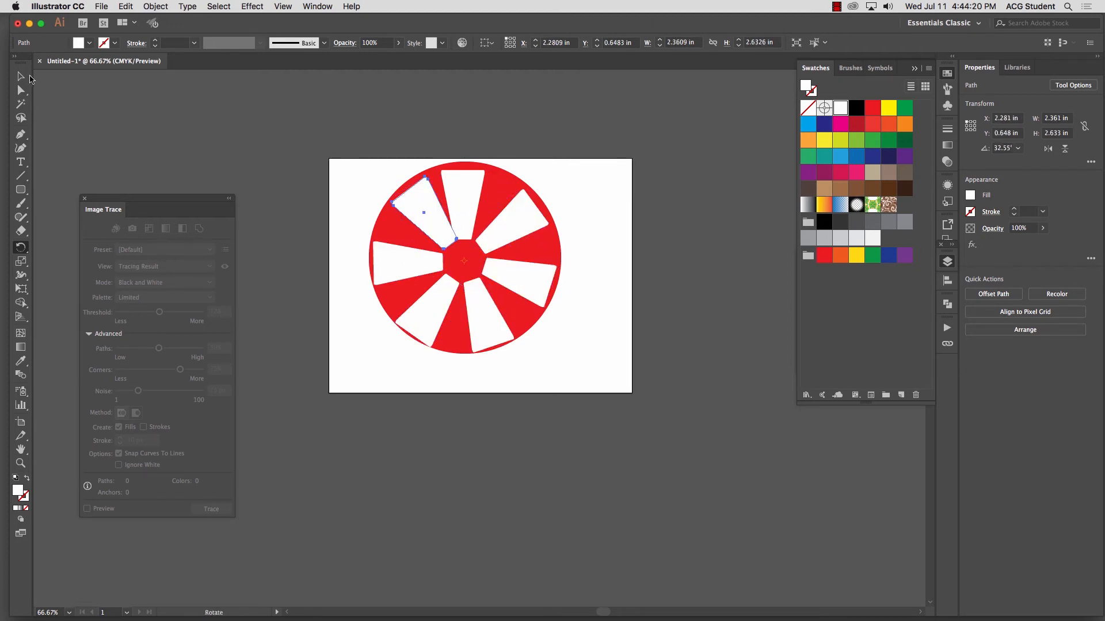
Step: Move the upper-left white wedge out of the circle, to the left of the artboard
key("v")
left_click(105, 92)
left_click_drag(431, 185, 287, 192)
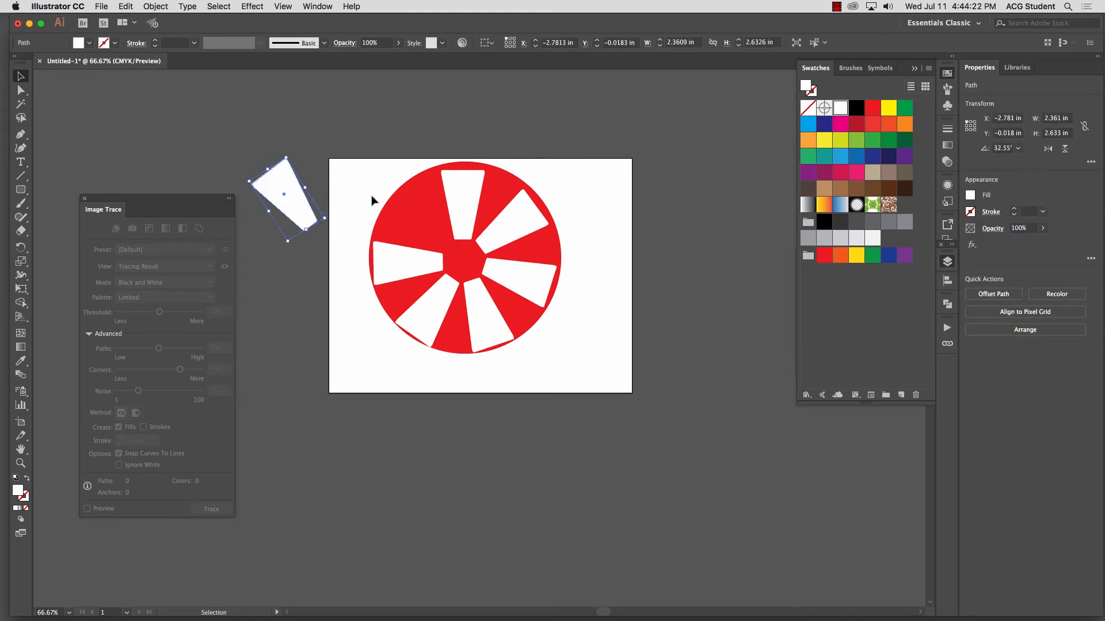
Step: Delete the loose wedge beside the artboard and place a copy of the red circle with its top wedge beyond the artboard's lower-right corner
key("Delete")
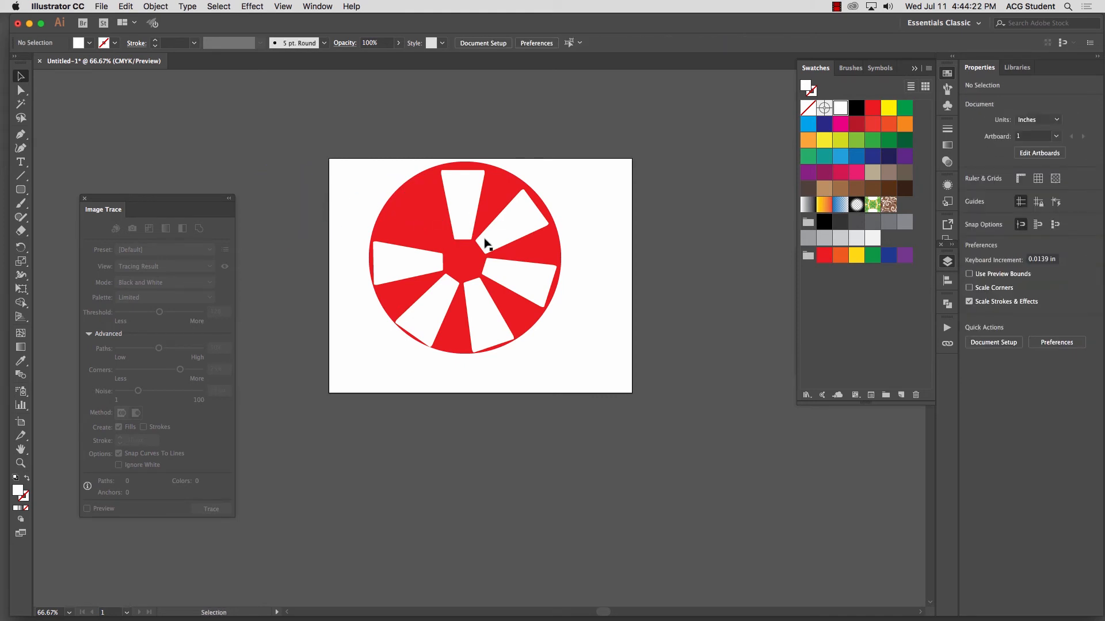
left_click(471, 211)
left_click(500, 194, "shift")
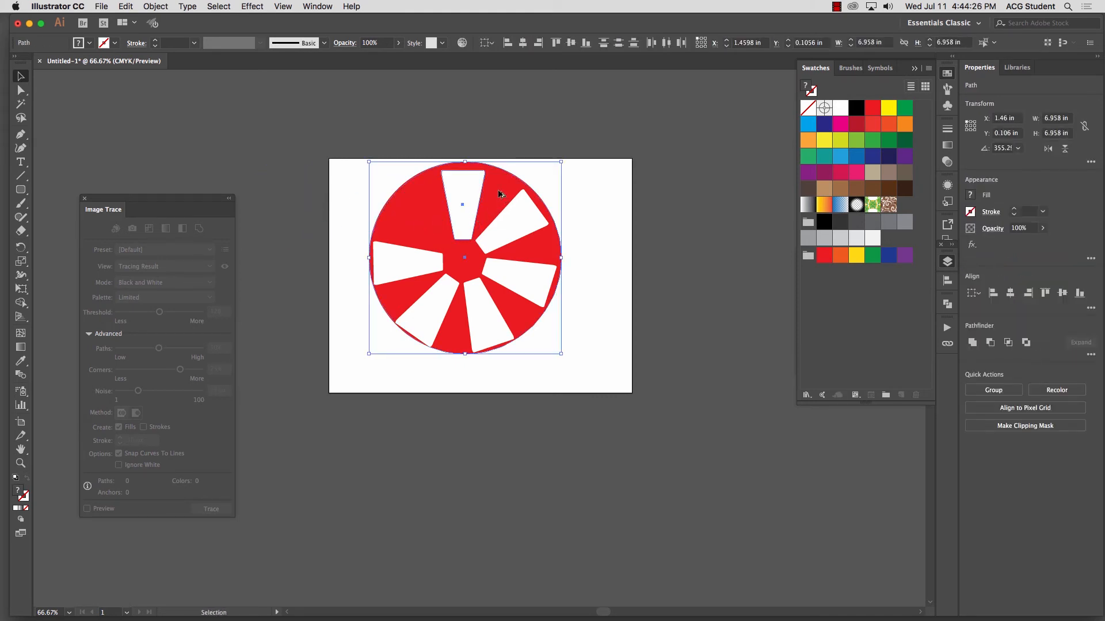
left_click_drag(501, 194, 717, 375)
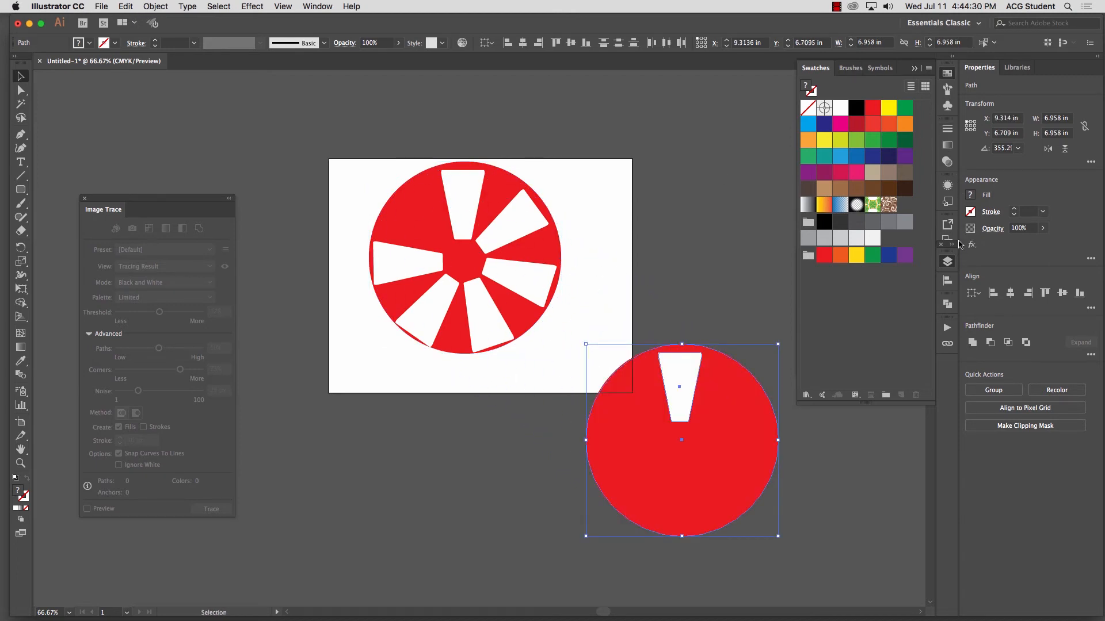
Step: Cut the wedge out of the copied circle with Pathfinder's Minus Front, move it partly over the artboard, and delete it
left_click(323, 5)
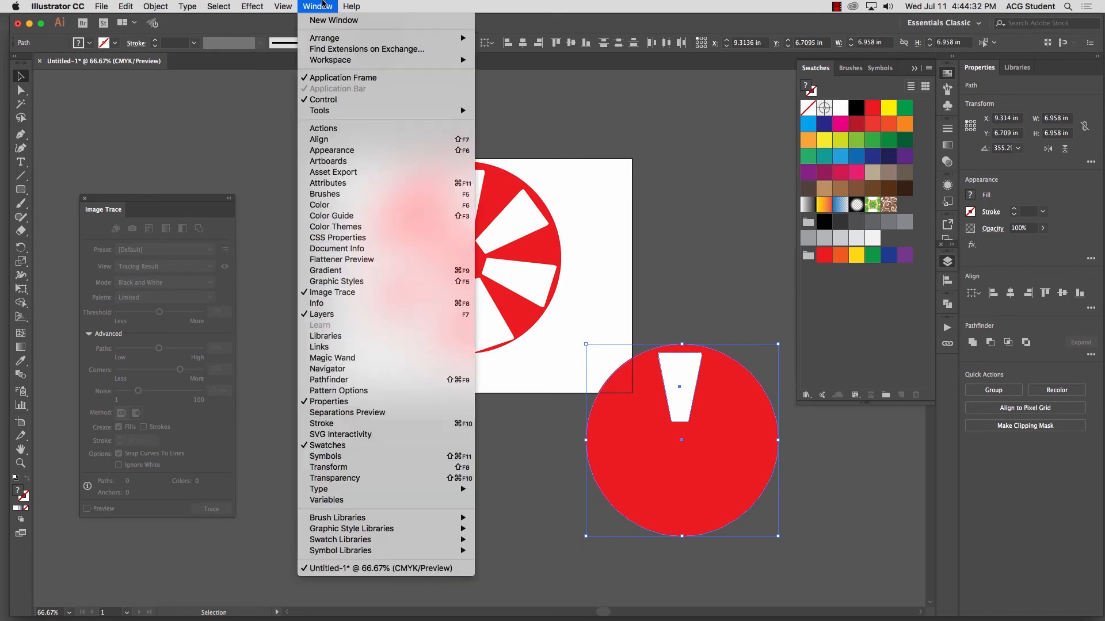
left_click(374, 381)
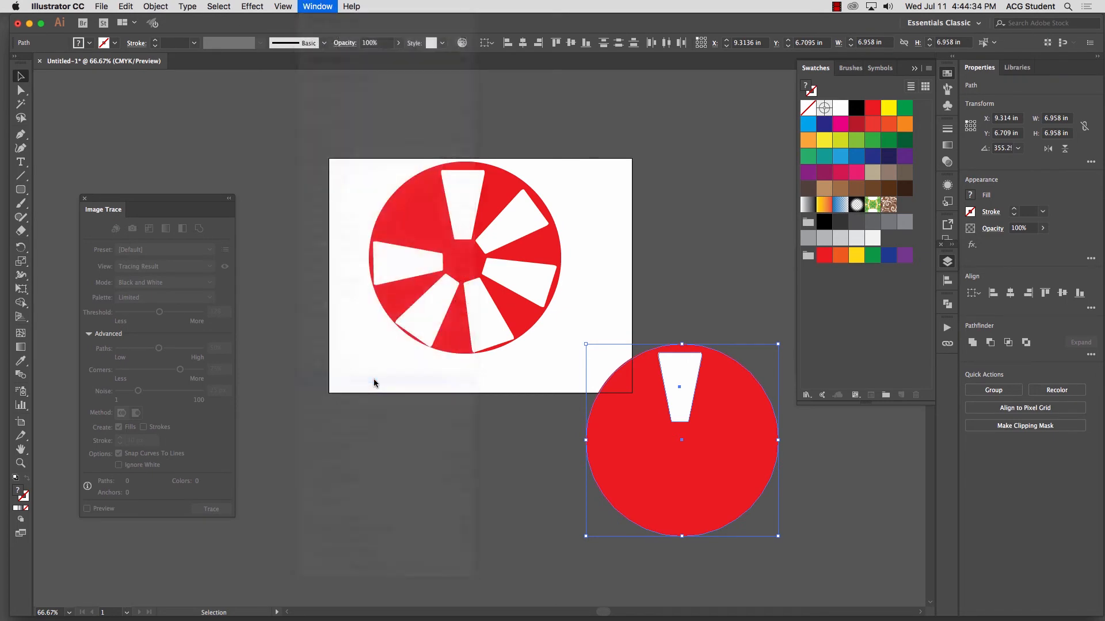
left_click(830, 332)
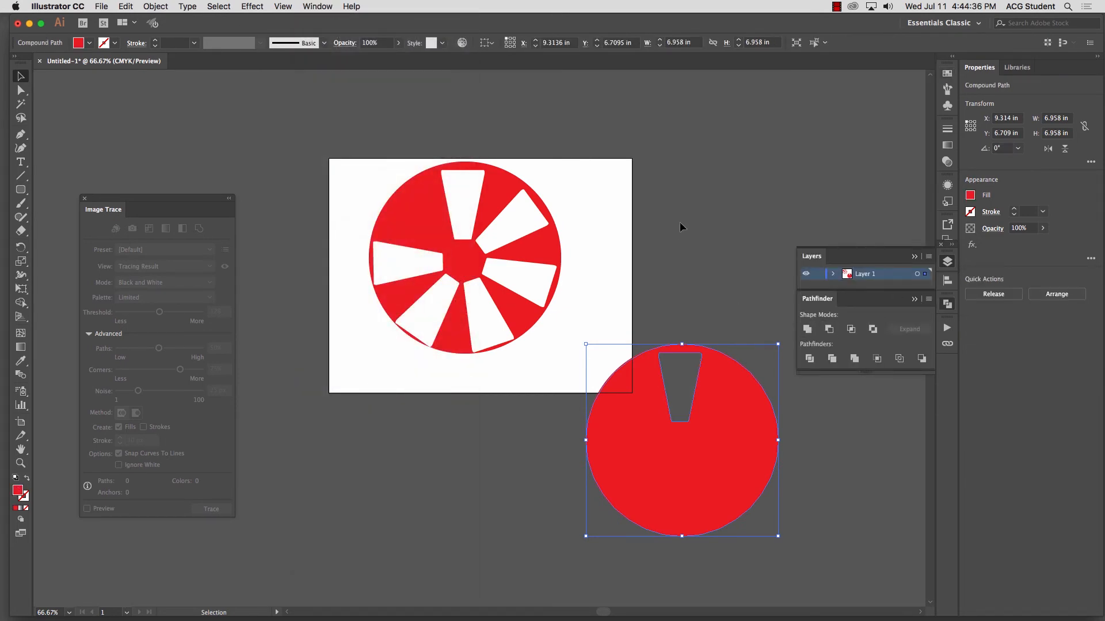
left_click_drag(702, 348, 655, 307)
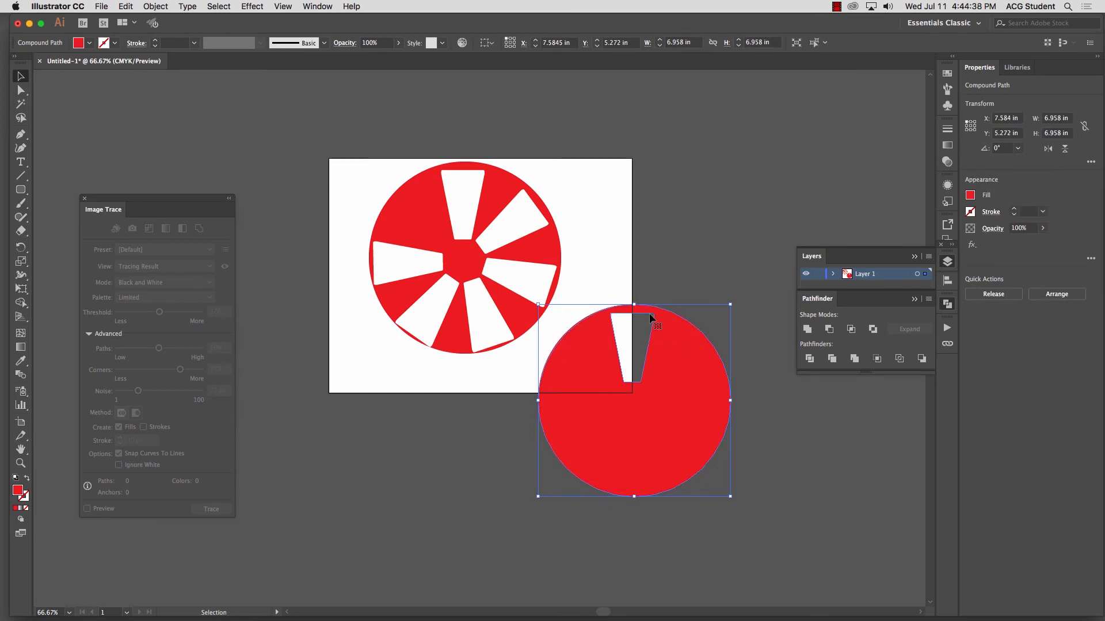
key("Delete")
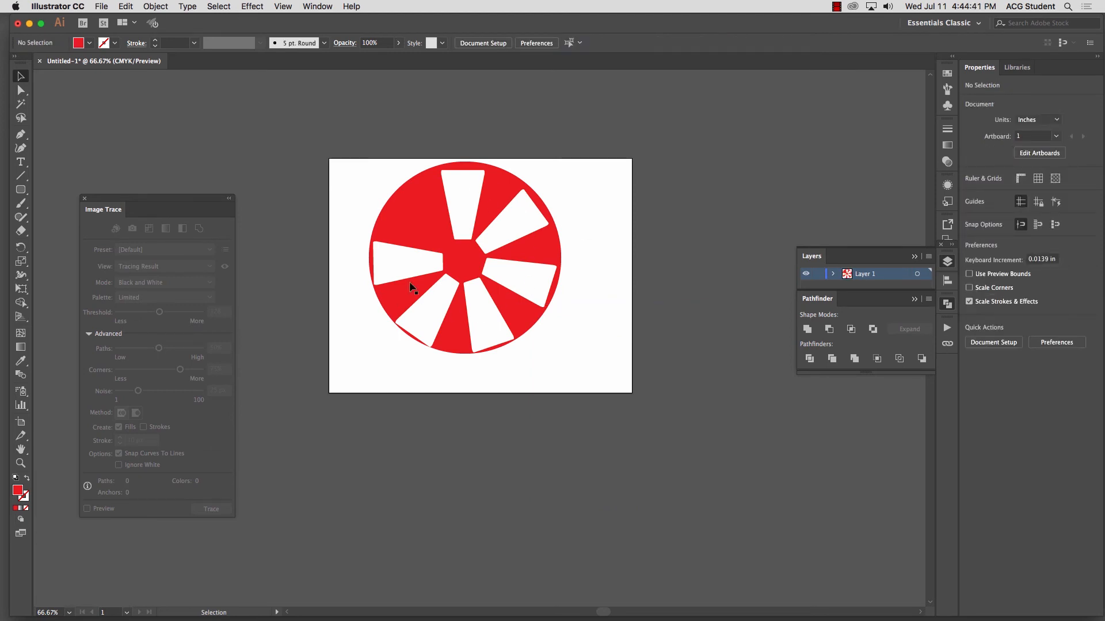
Step: Select the six white wedges and scale them down together around their center to about 6.09 by 6.06 in
left_click(464, 198)
left_click(513, 223, "shift")
left_click(540, 275, "shift")
left_click(498, 319, "shift")
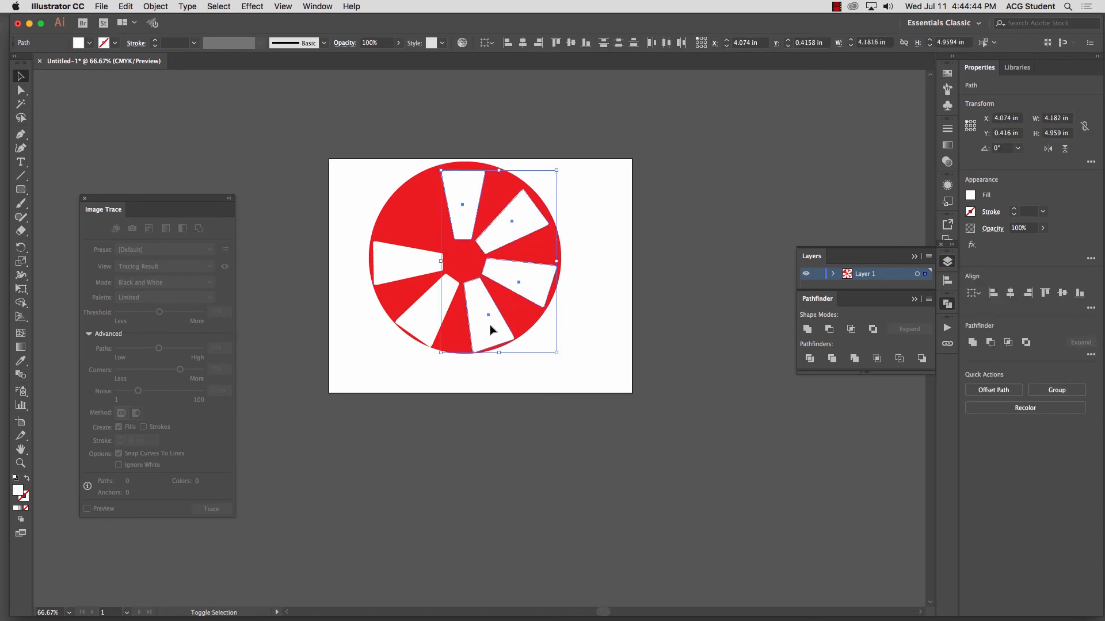
left_click(423, 315, "shift")
left_click(406, 266, "shift")
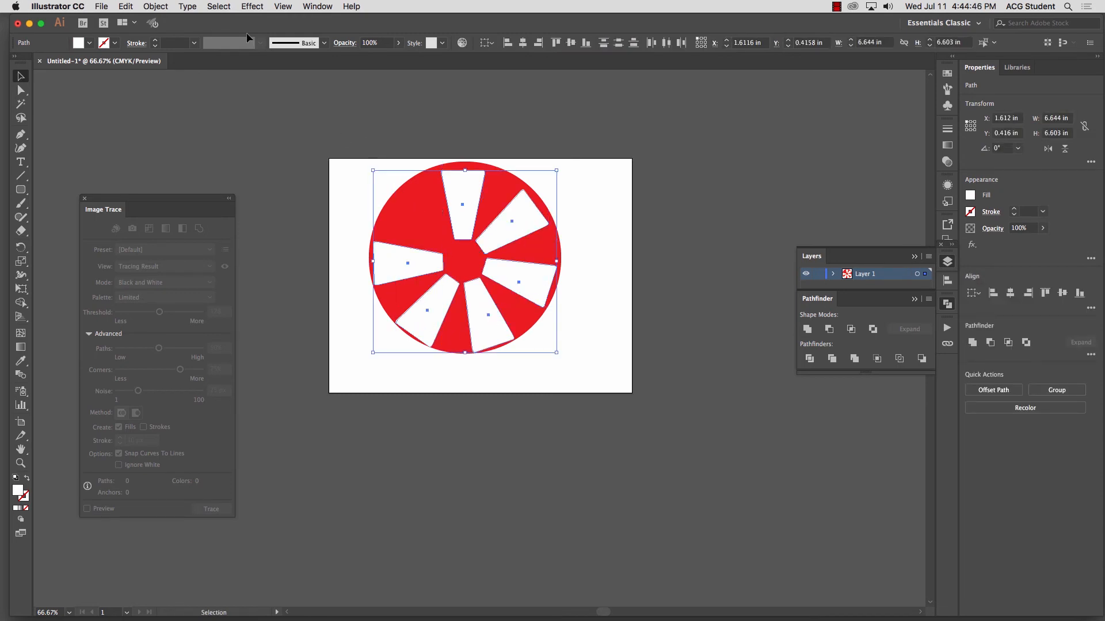
left_click_drag(558, 169, 550, 177)
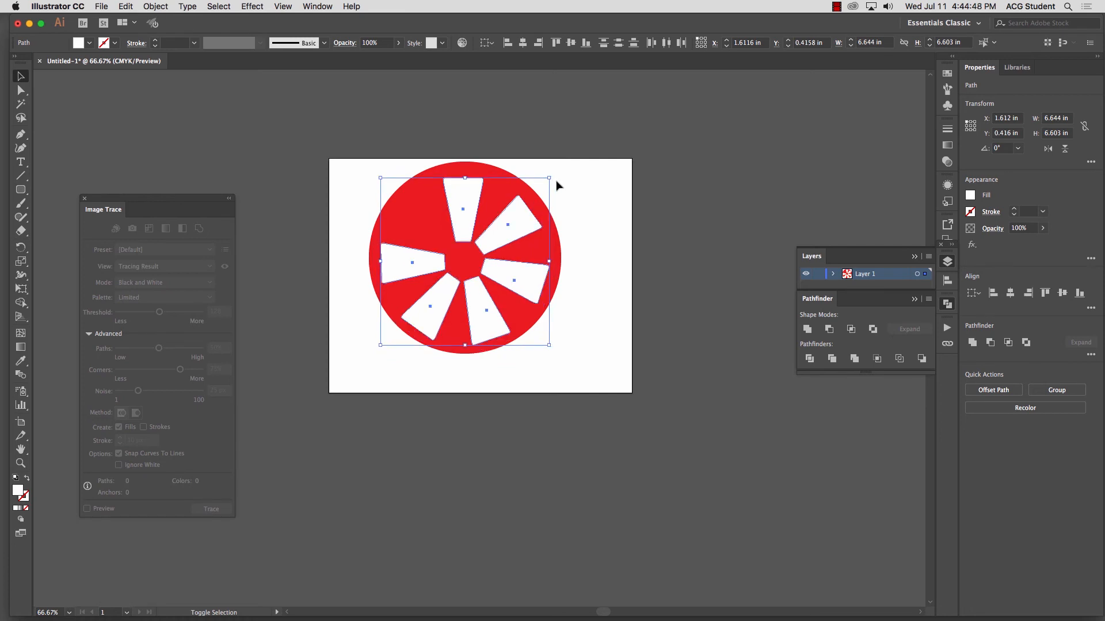
Step: Combine the six white wedges into one compound path and deselect it
left_click(157, 6)
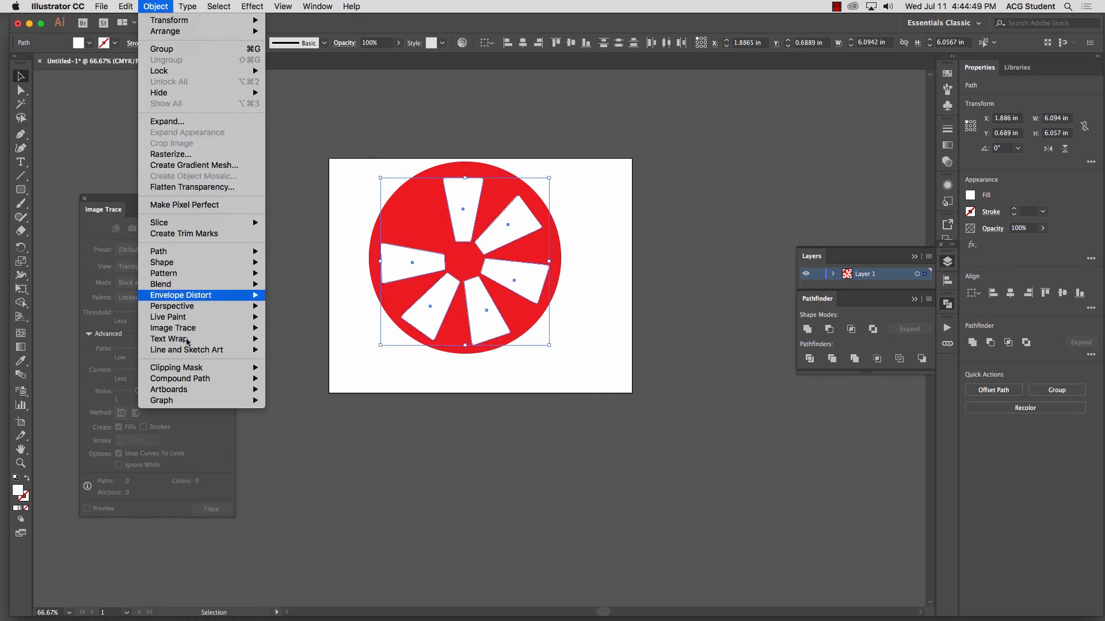
mouse_move(195, 378)
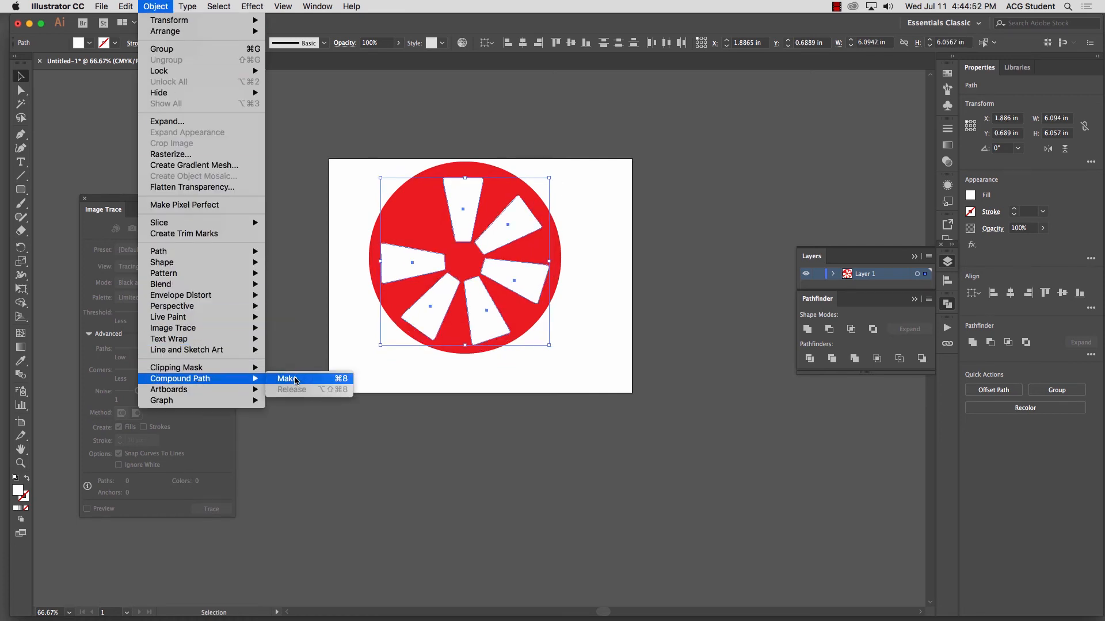
left_click(295, 380)
left_click(281, 170)
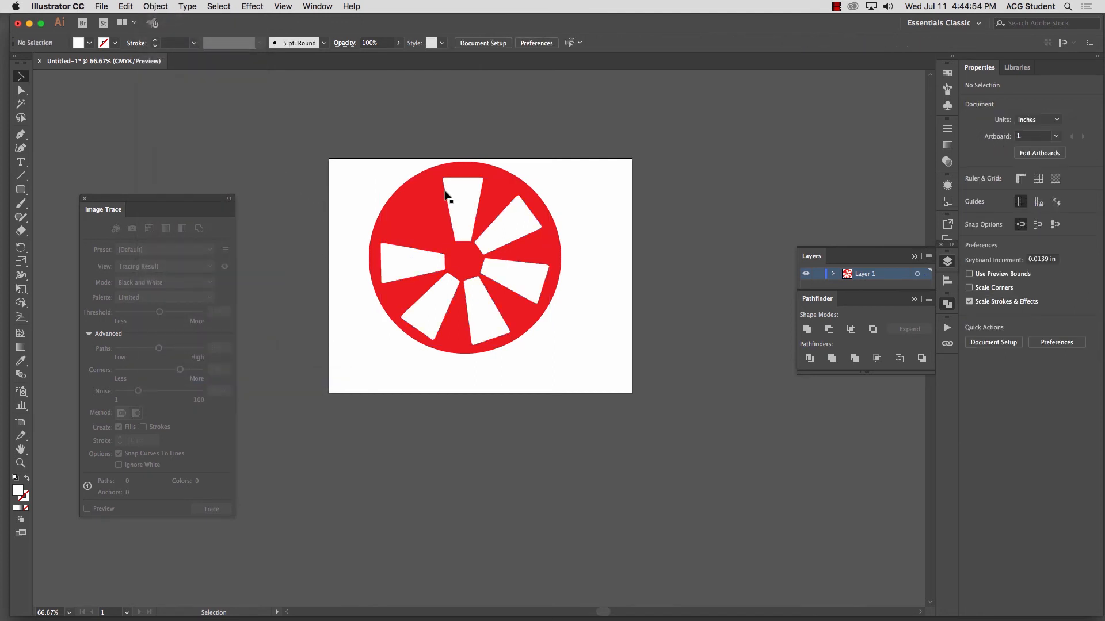
Step: Subtract the compound wedges from the red circle with Pathfinder's Minus Front
left_click(465, 208)
left_click_drag(314, 161, 578, 370)
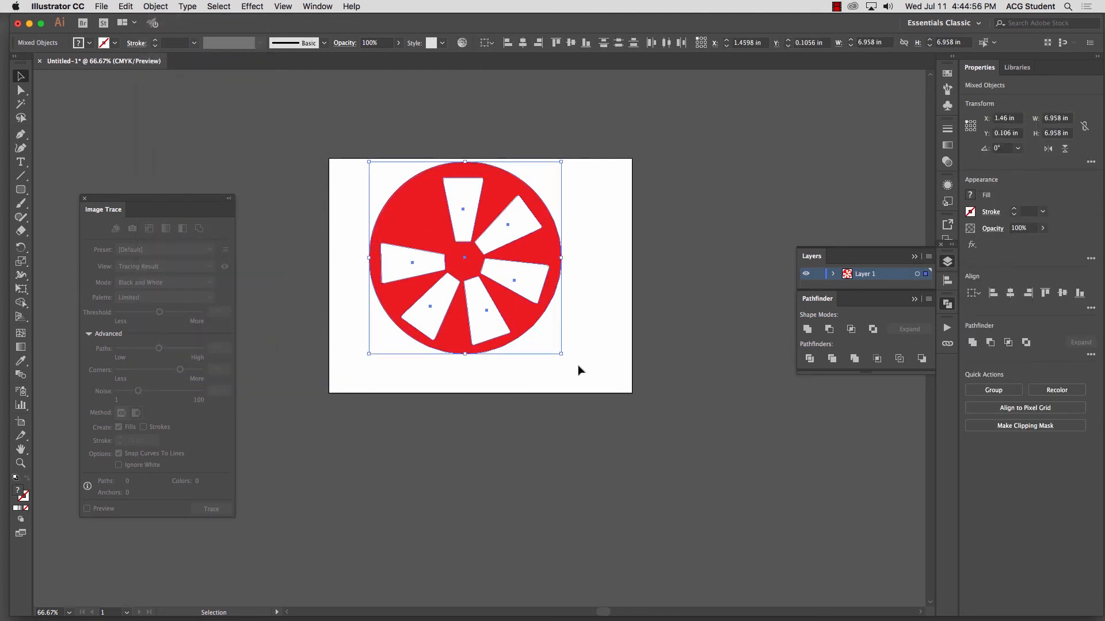
left_click(829, 329)
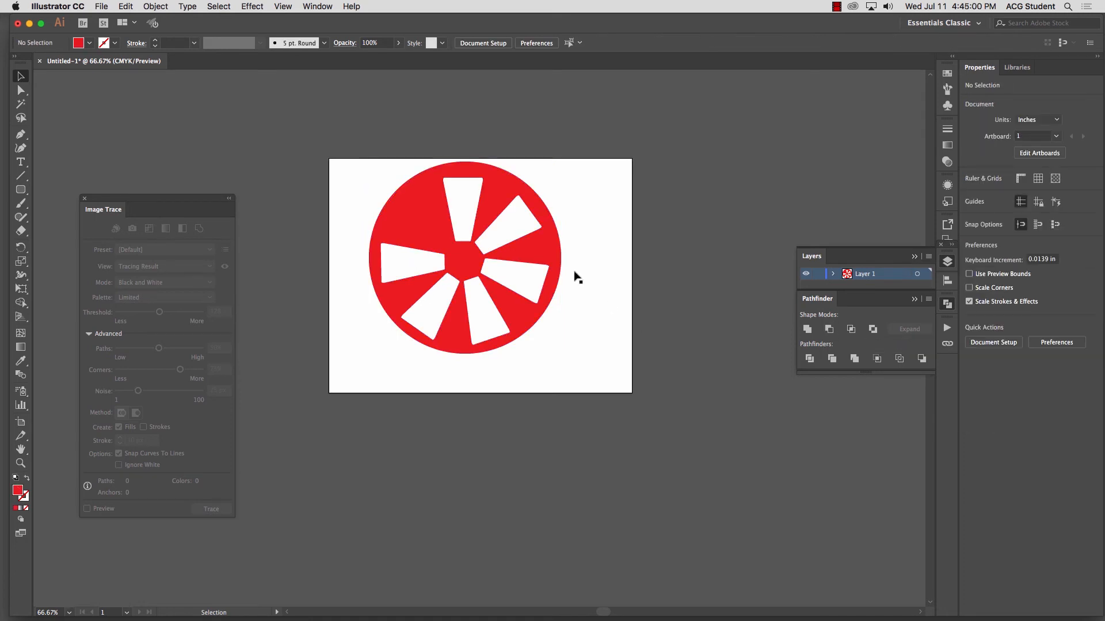
Step: Move the cut-out red wheel off the artboard to its upper right, and from there to just below the artboard
left_click_drag(521, 339, 752, 293)
left_click(754, 296)
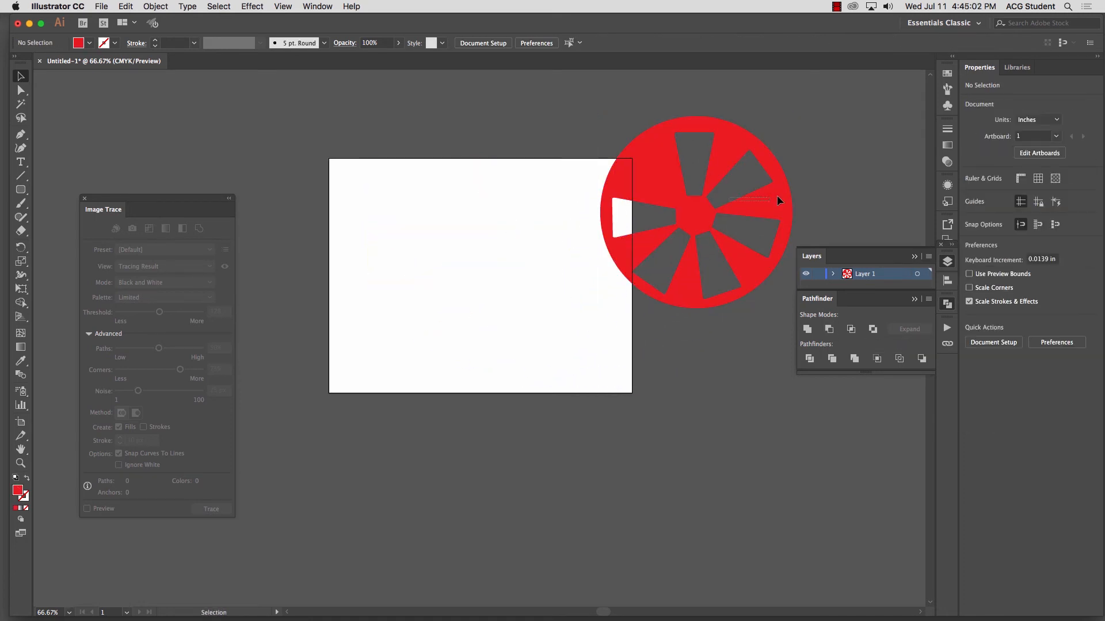
left_click_drag(778, 200, 818, 180)
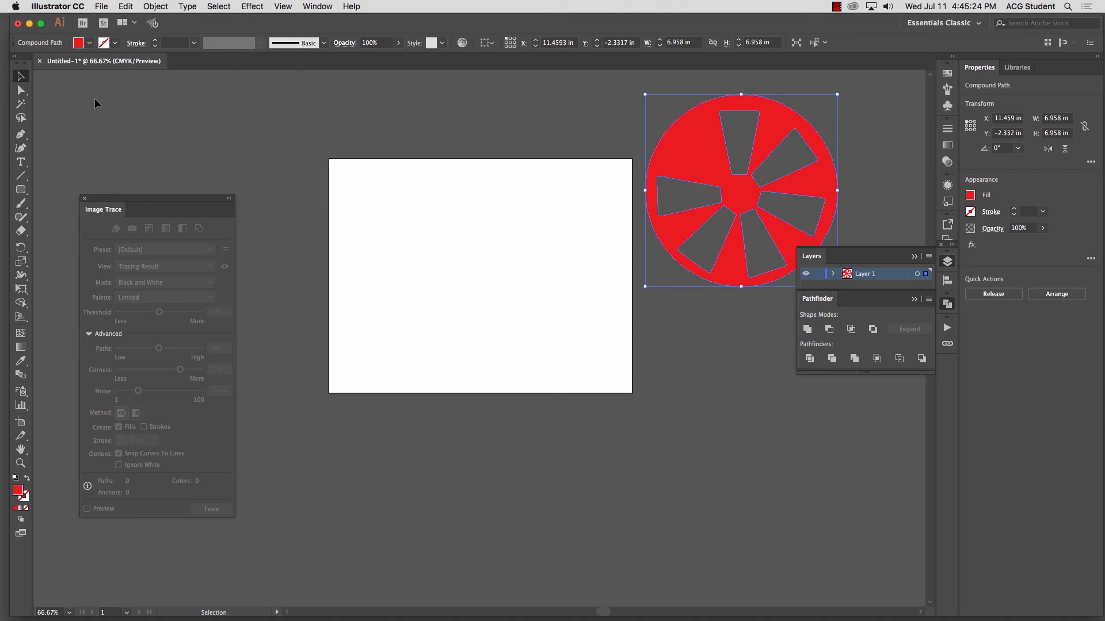
left_click(530, 178)
left_click_drag(707, 159, 446, 455)
scroll(446, 455, "down", 5)
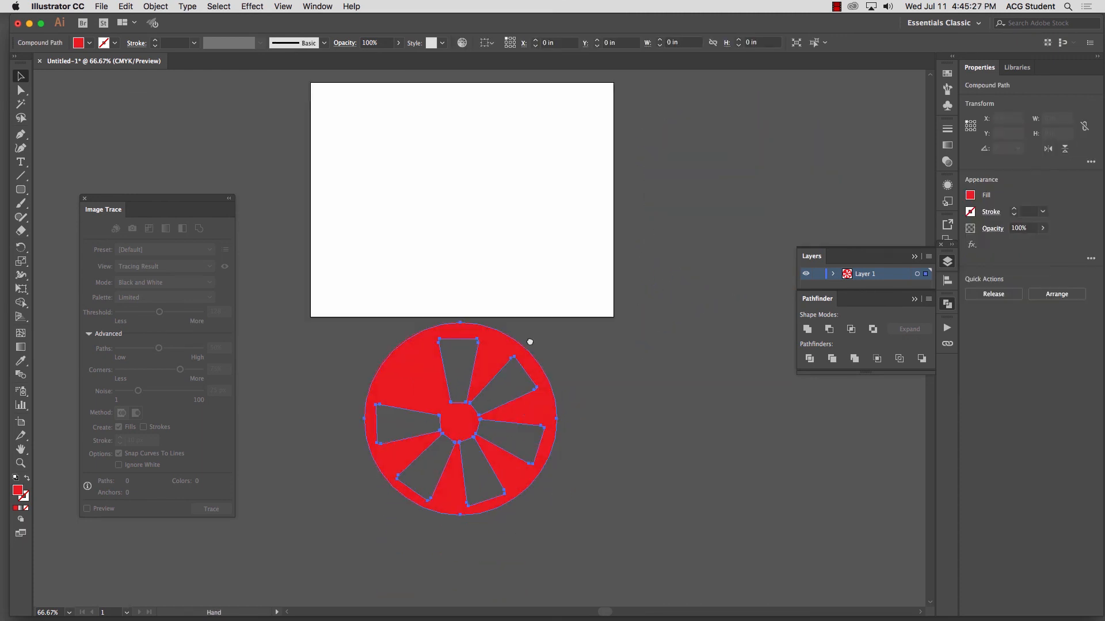
Step: Draw a rounded rectangle about 6.87 by 5.08 in over the wheel's upper-left part and fill it with dark green
left_click(20, 189)
left_click_drag(326, 320, 516, 461)
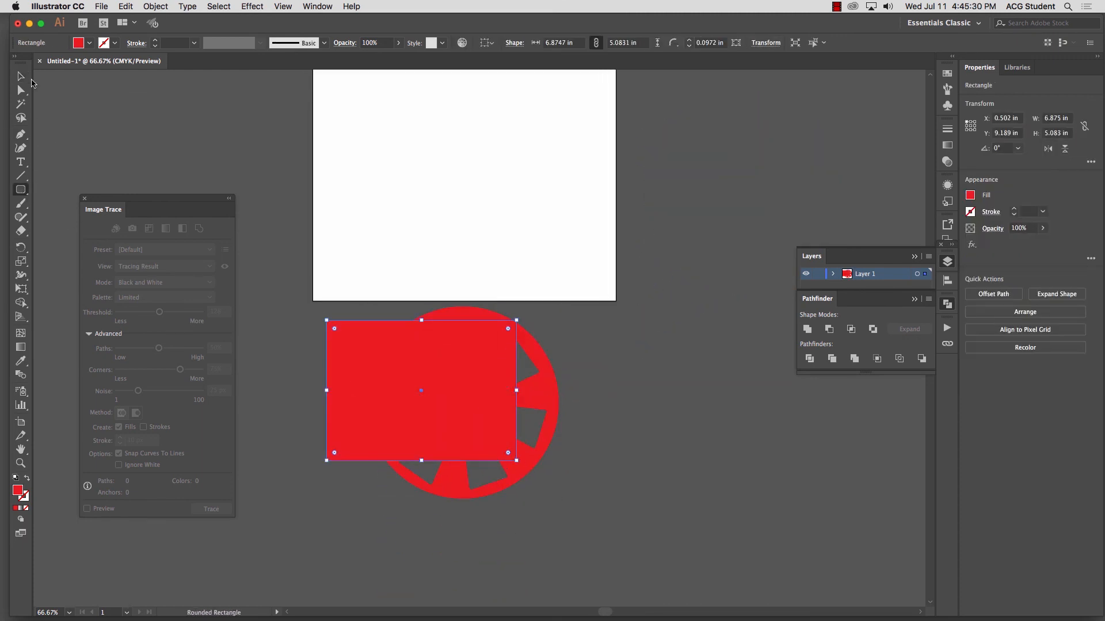
left_click(21, 76)
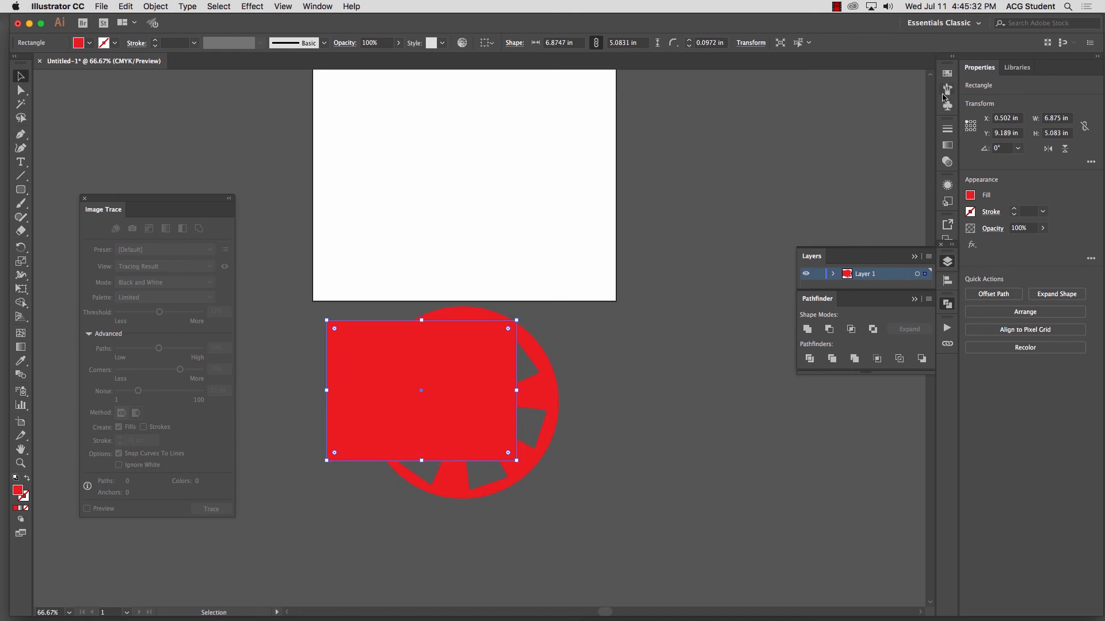
left_click(947, 73)
left_click(905, 140)
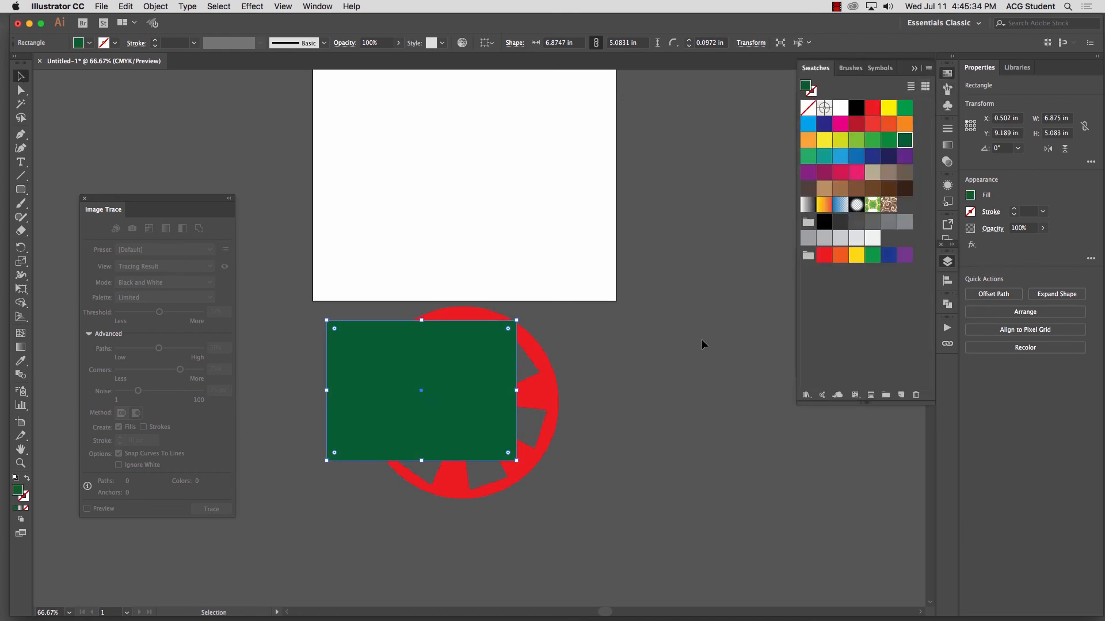
Step: Bring the red wheel in front of the green rectangle and make a clipping mask from the two objects
left_click(559, 387)
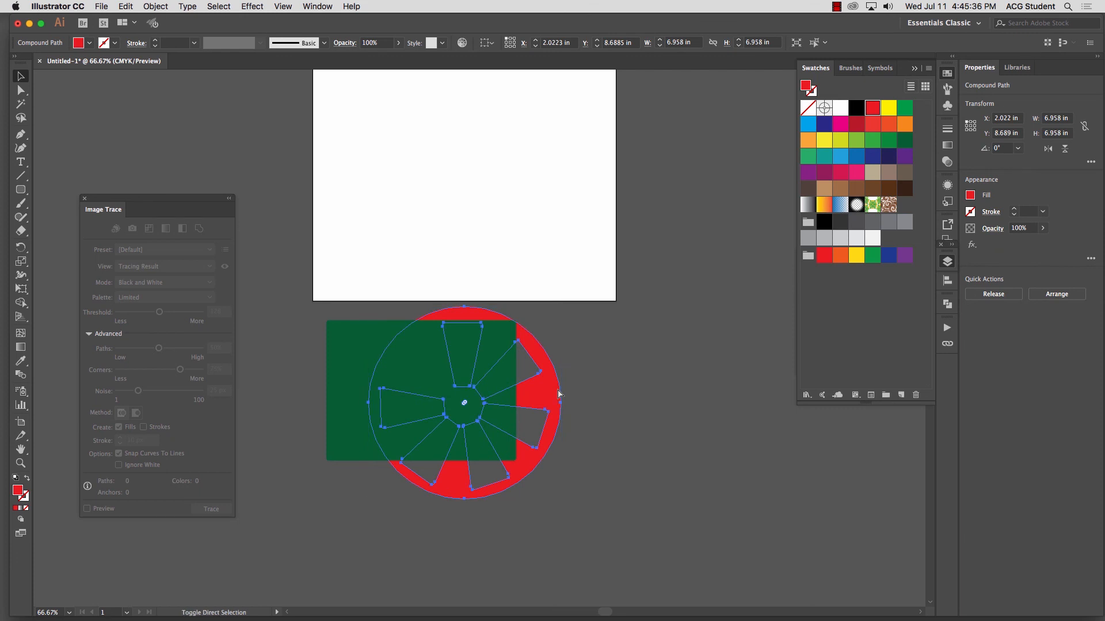
left_click(357, 332, "shift")
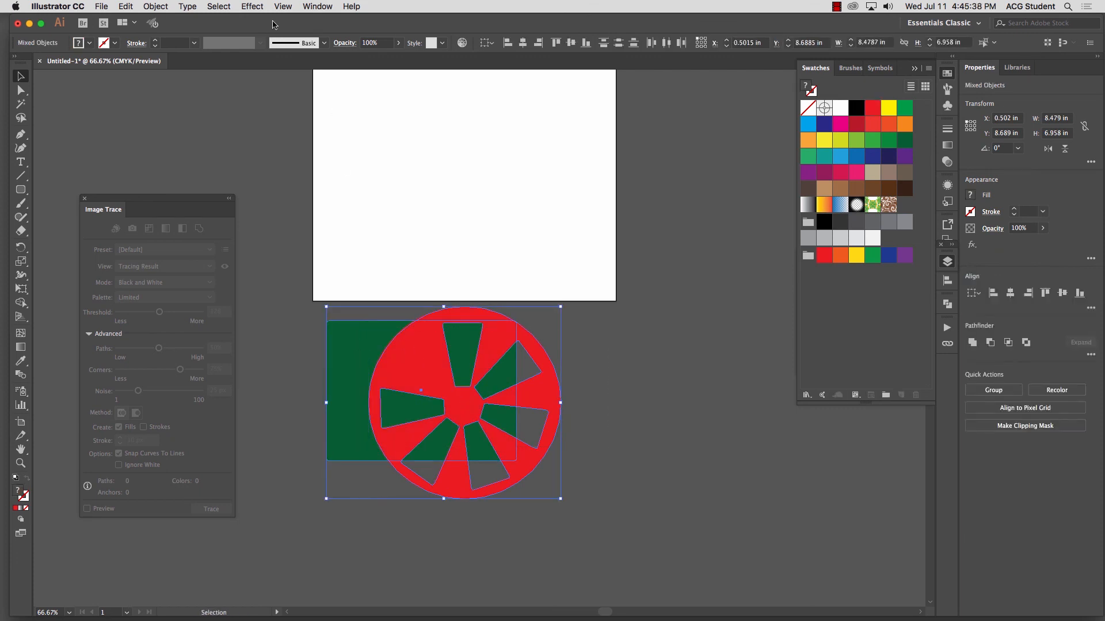
left_click(161, 7)
mouse_move(189, 371)
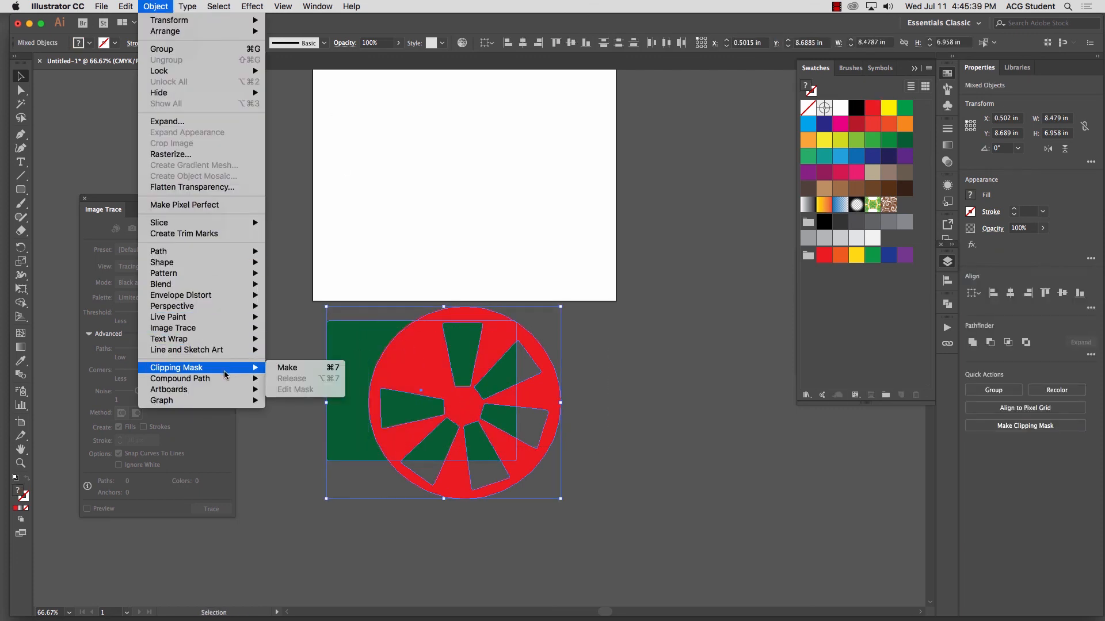
left_click(291, 371)
Step: Move the clipped green wheel onto the lower-left part of the artboard and deselect it
left_click(337, 506)
left_click_drag(452, 404, 433, 225)
left_click(578, 258)
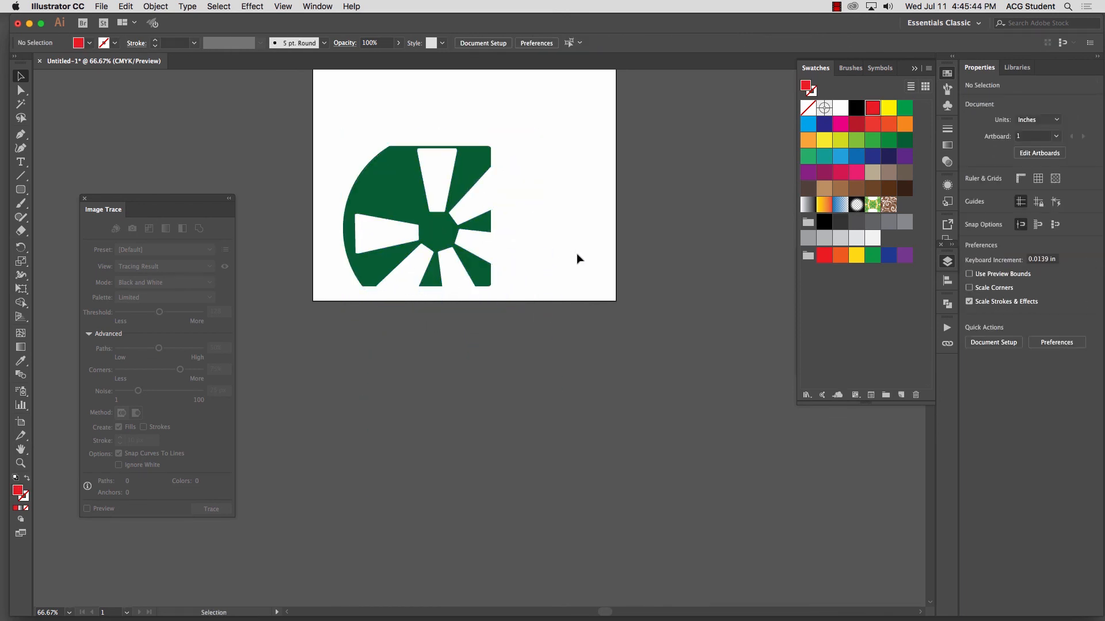